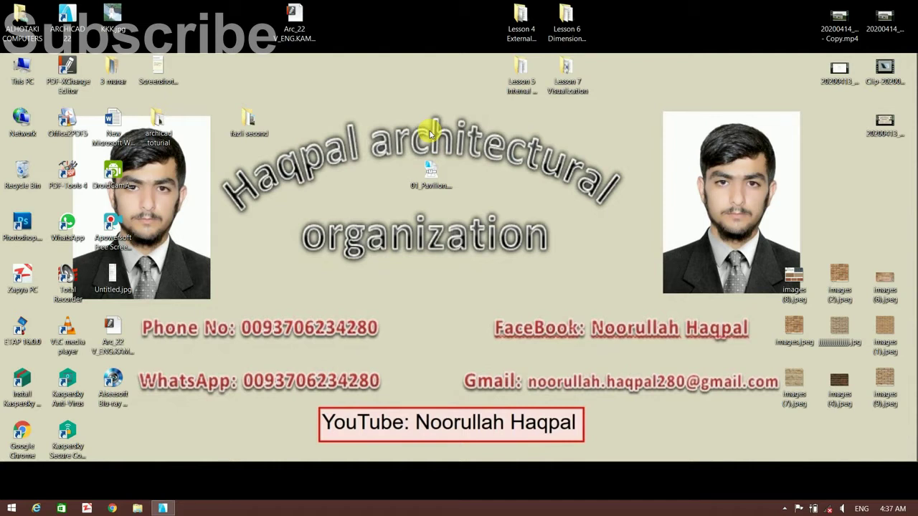
Nudge the 01_Pavilion project icon on the desktop and select it
mouse_move(430, 170)
mouse_down()
mouse_move(411, 176)
mouse_move(430, 173)
mouse_up()
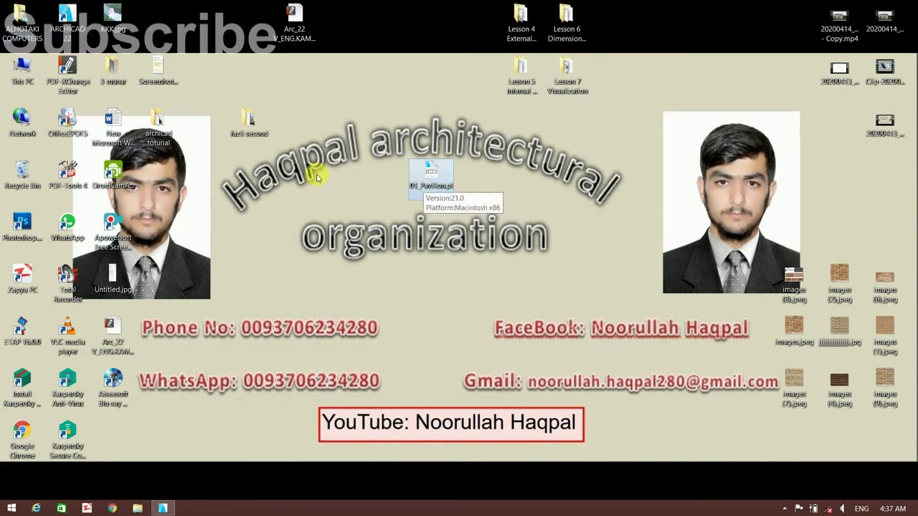
click(434, 172)
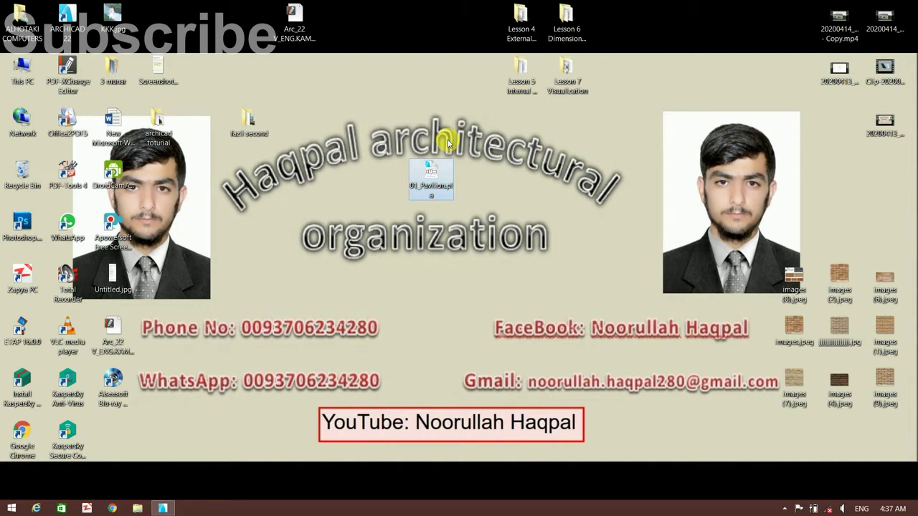
Open 01_Pavilion.pla as an education file, reading elements directly from the archive
double_click(443, 185)
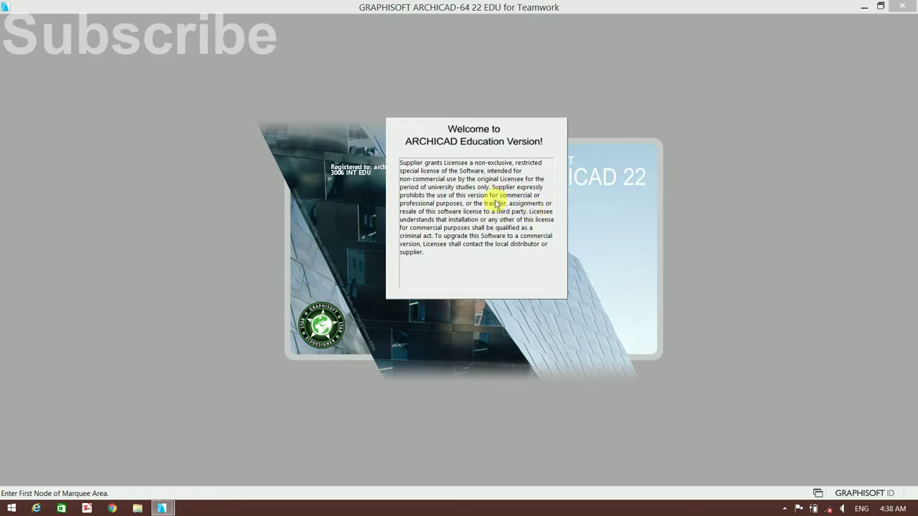
click(495, 200)
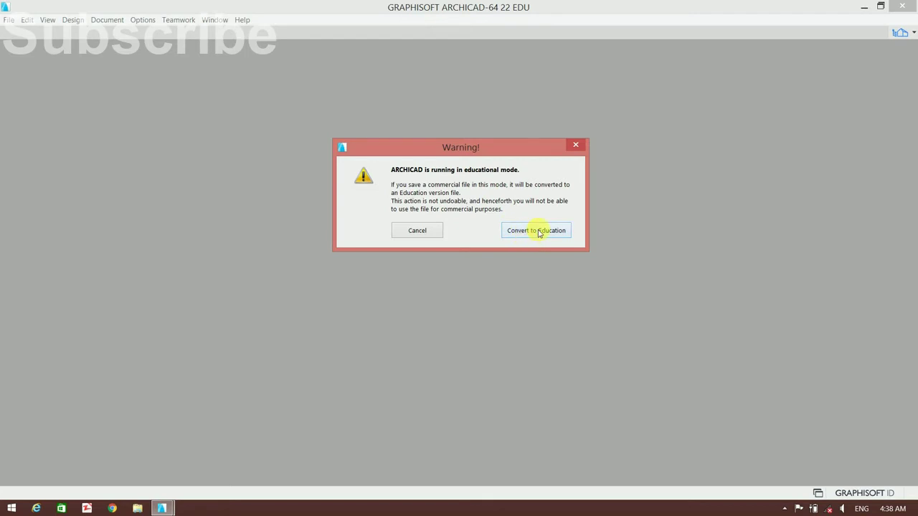
click(539, 233)
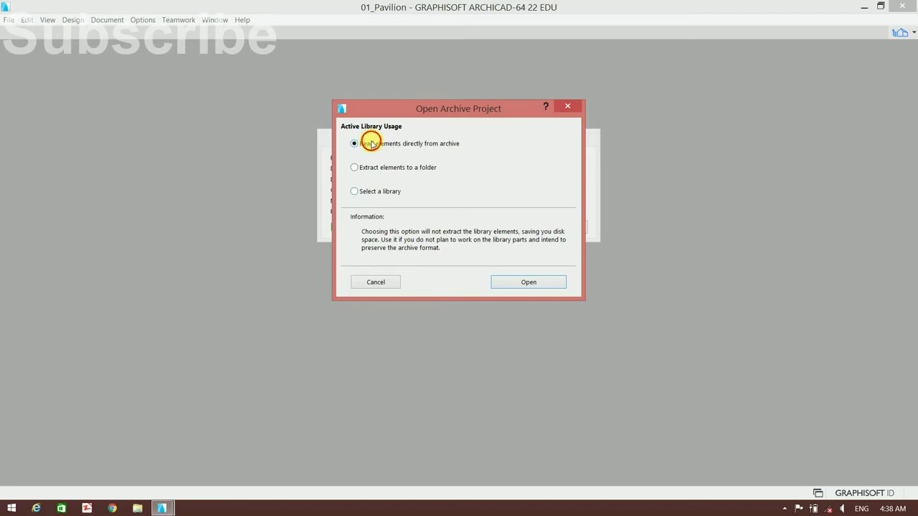
click(524, 284)
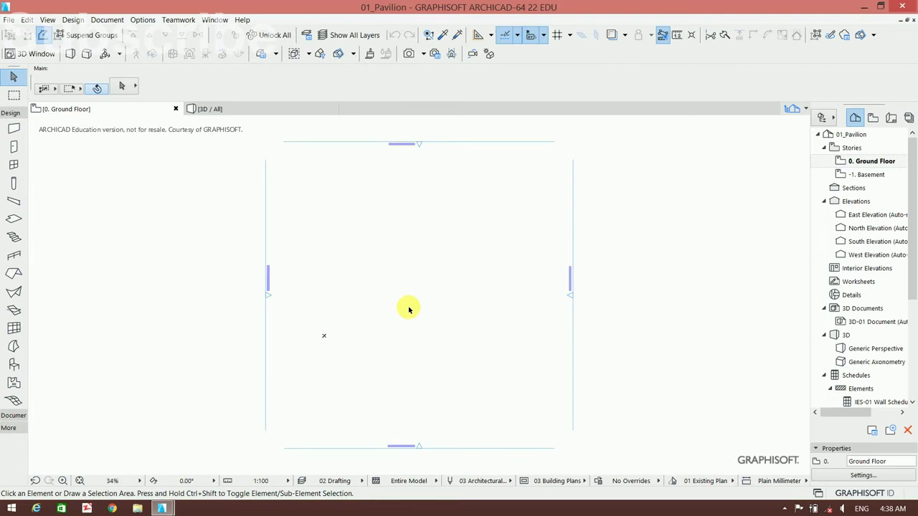
scroll(447, 356, down, 2)
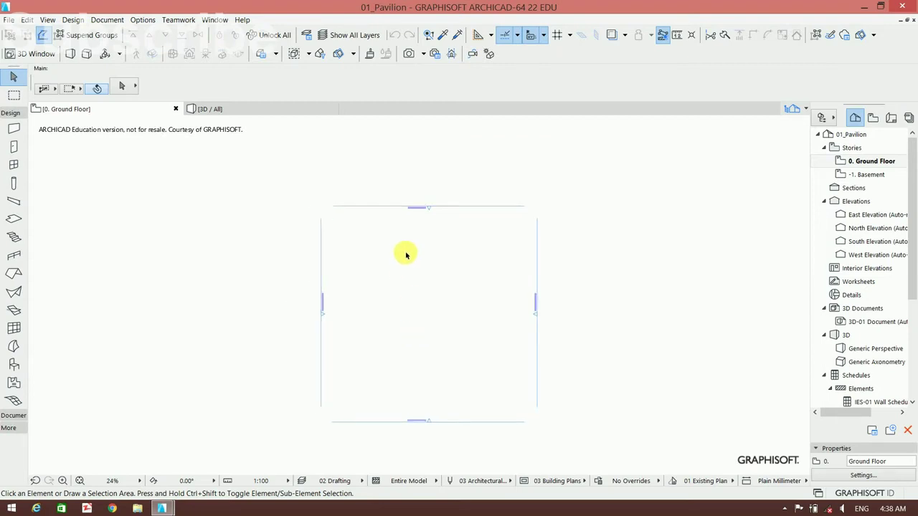
middle_drag(405, 253, 334, 302)
middle_drag(377, 248, 403, 191)
scroll(416, 225, down, 2)
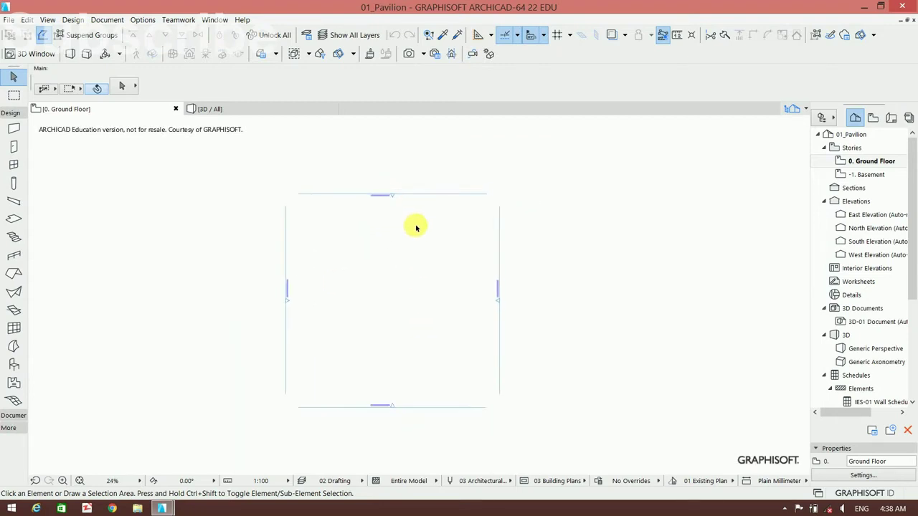
scroll(400, 282, down, 3)
scroll(363, 283, up, 2)
middle_drag(449, 264, 466, 262)
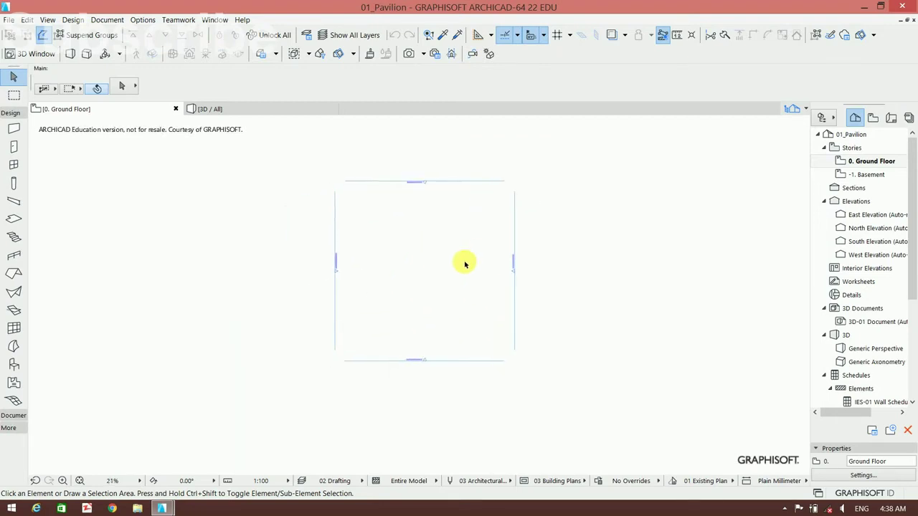
scroll(465, 262, up, 6)
scroll(407, 228, down, 5)
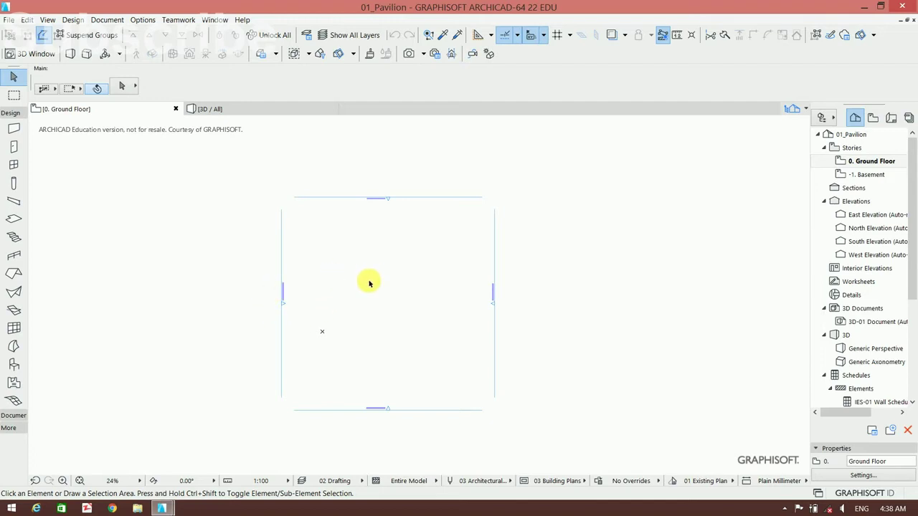
middle_drag(369, 280, 356, 248)
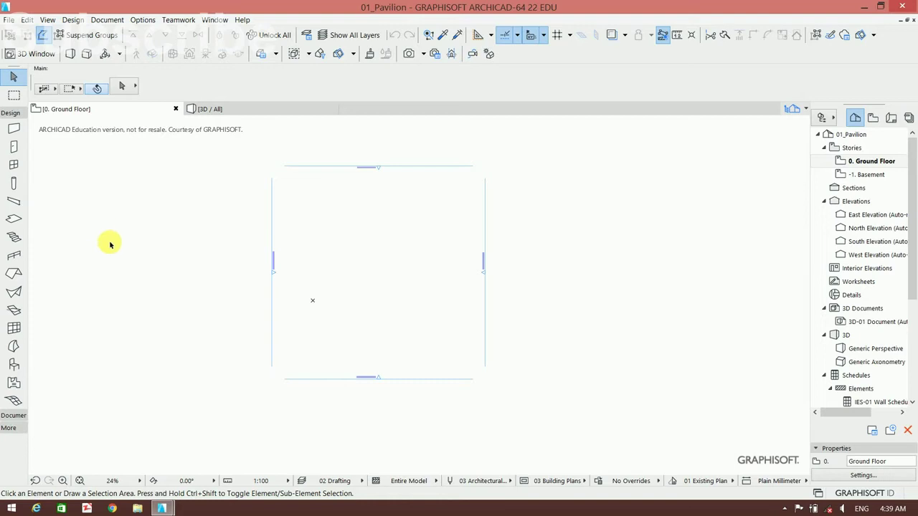
Open Slab Default Settings and review the 300 thickness and Concrete - Structural material
double_click(14, 219)
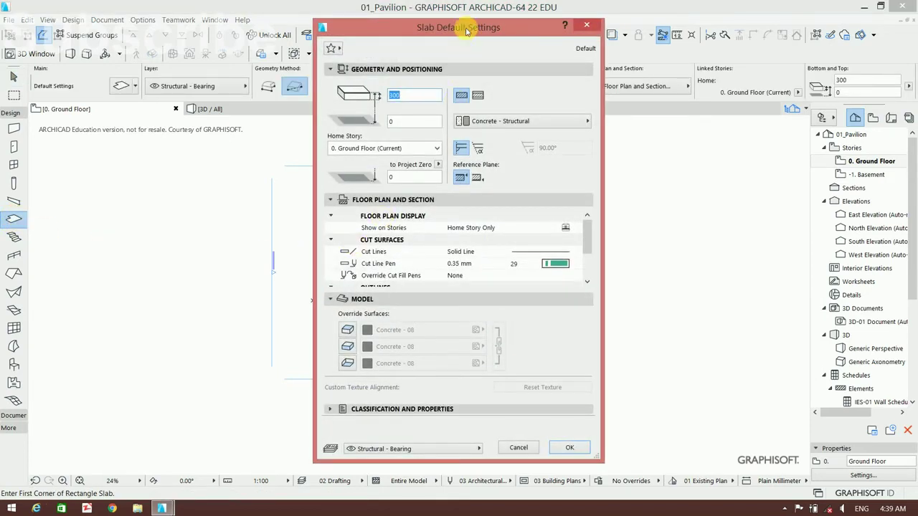
drag(466, 30, 459, 18)
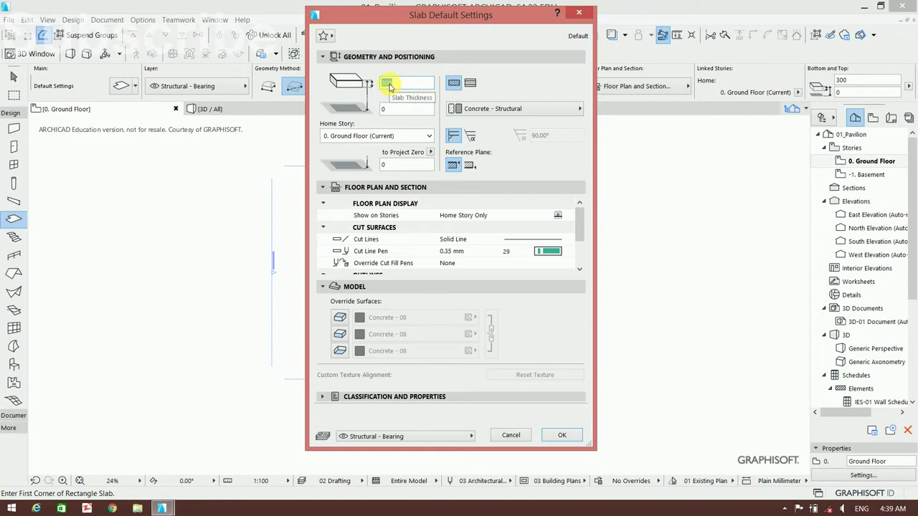
click(388, 86)
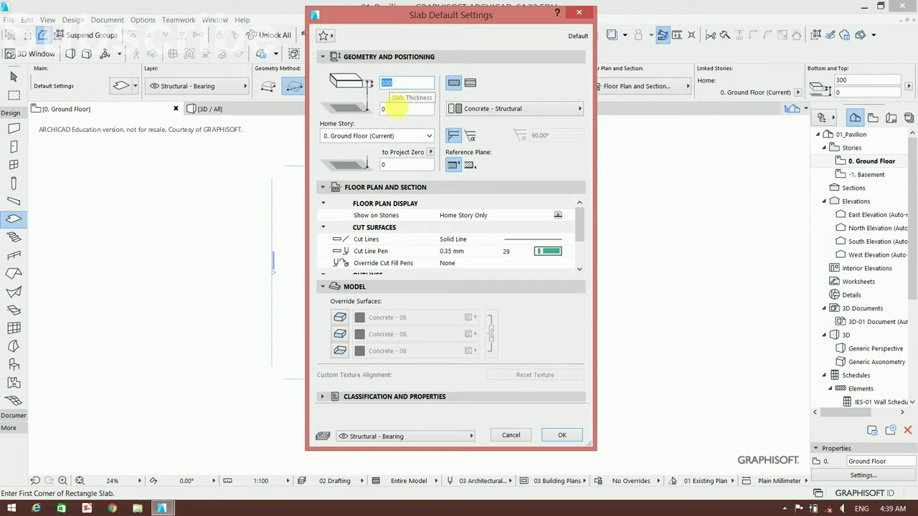
click(471, 111)
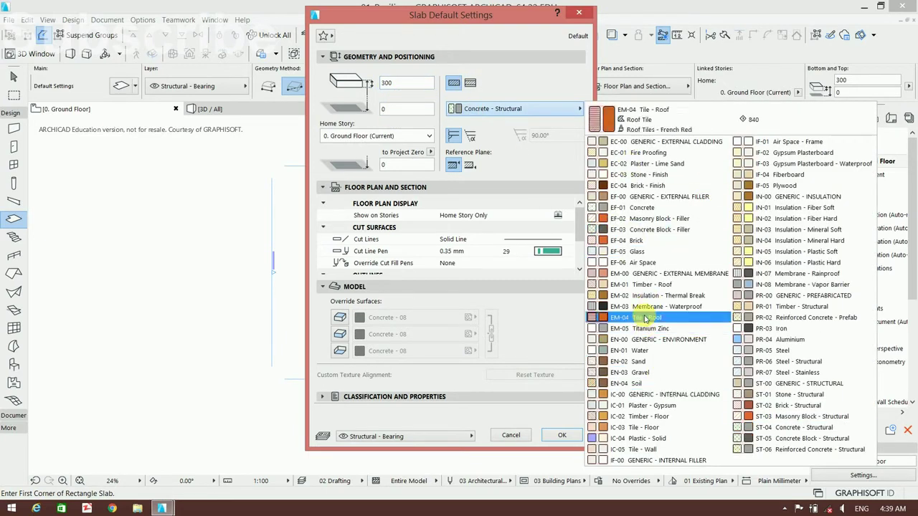
click(479, 147)
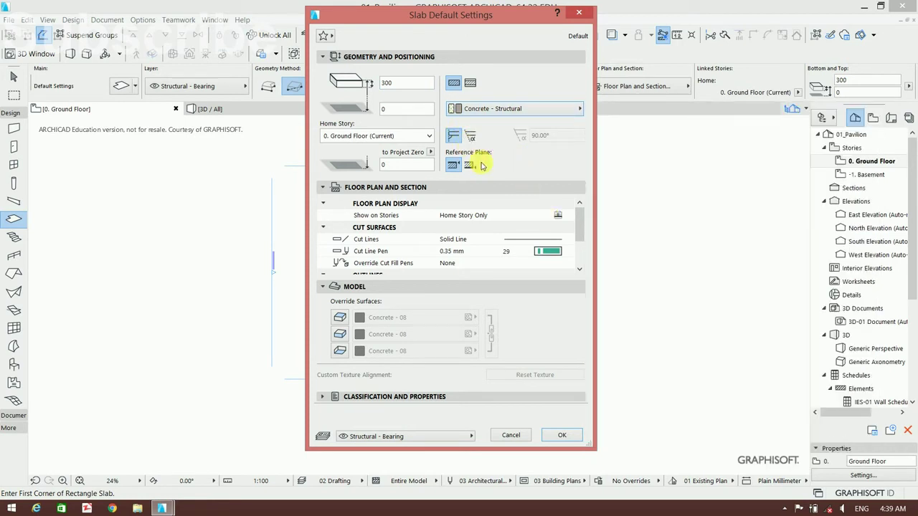
click(401, 188)
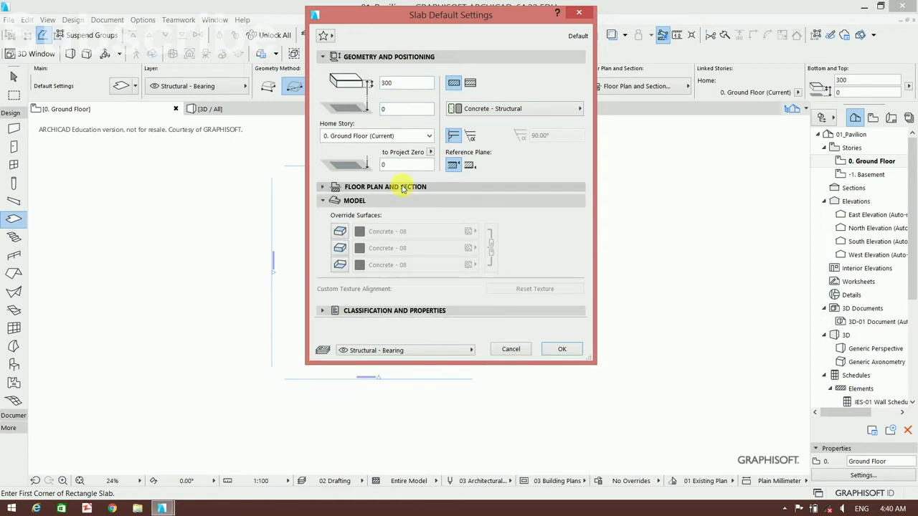
click(403, 189)
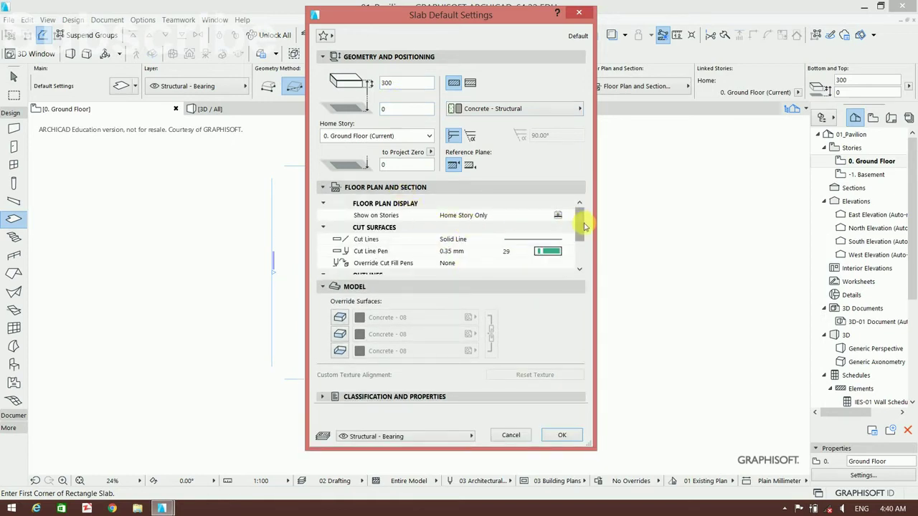
Try overriding the slab's top, edge and bottom surface materials
mouse_move(584, 226)
mouse_down()
mouse_move(583, 202)
mouse_move(581, 248)
mouse_up()
mouse_move(582, 220)
mouse_down()
mouse_move(580, 268)
mouse_move(581, 211)
mouse_move(583, 254)
mouse_move(579, 225)
mouse_move(580, 247)
mouse_up()
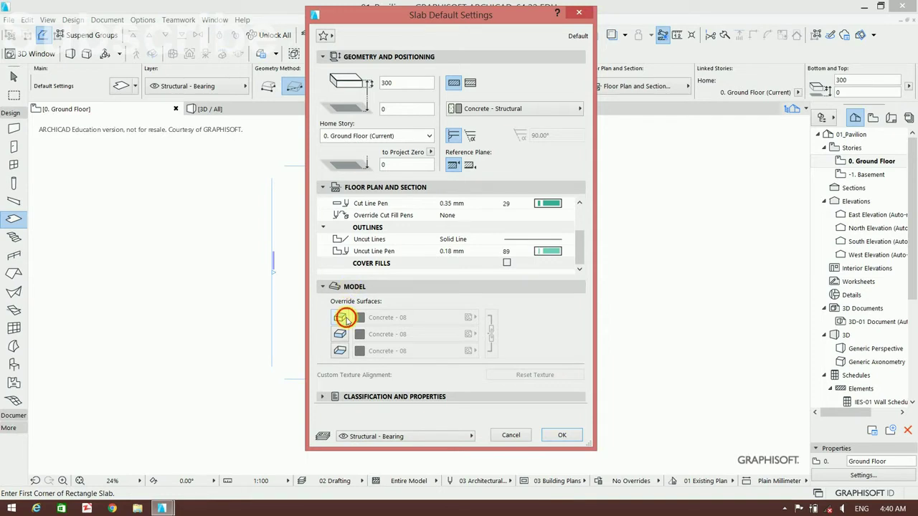
click(339, 317)
click(340, 334)
click(340, 350)
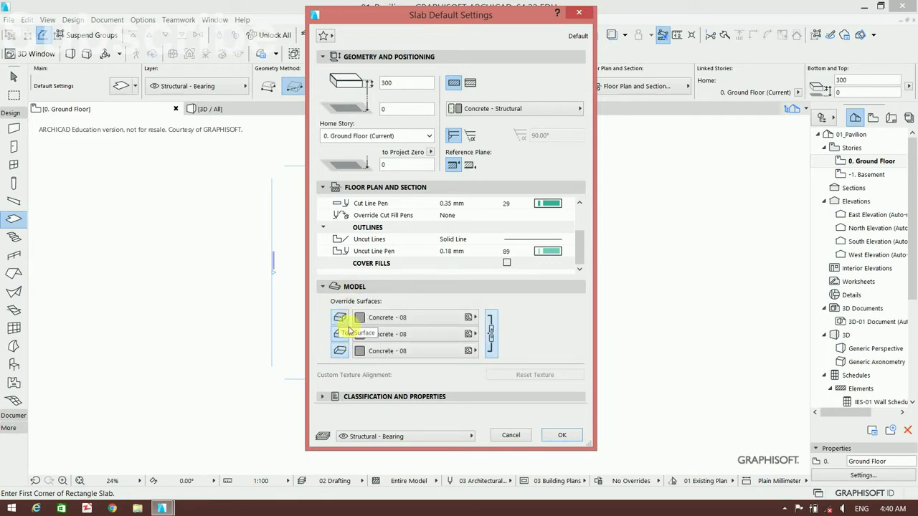
click(340, 318)
click(340, 335)
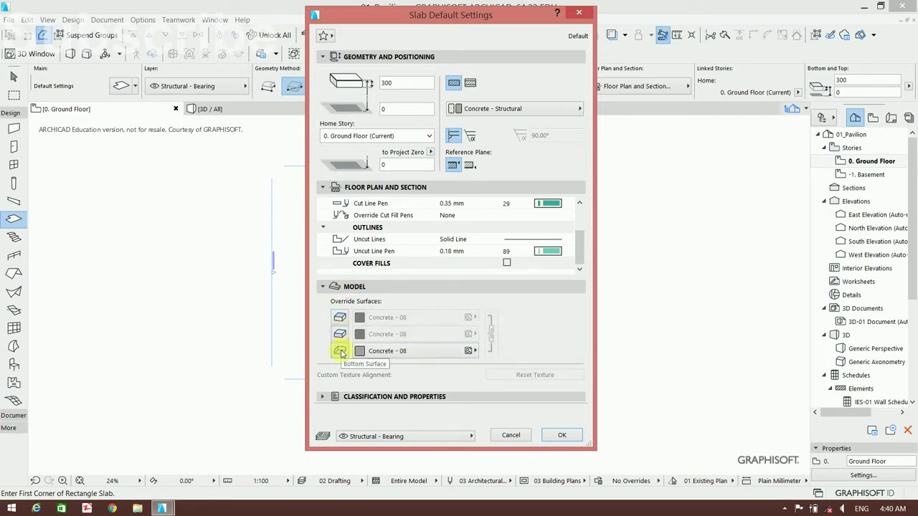
click(340, 317)
click(340, 334)
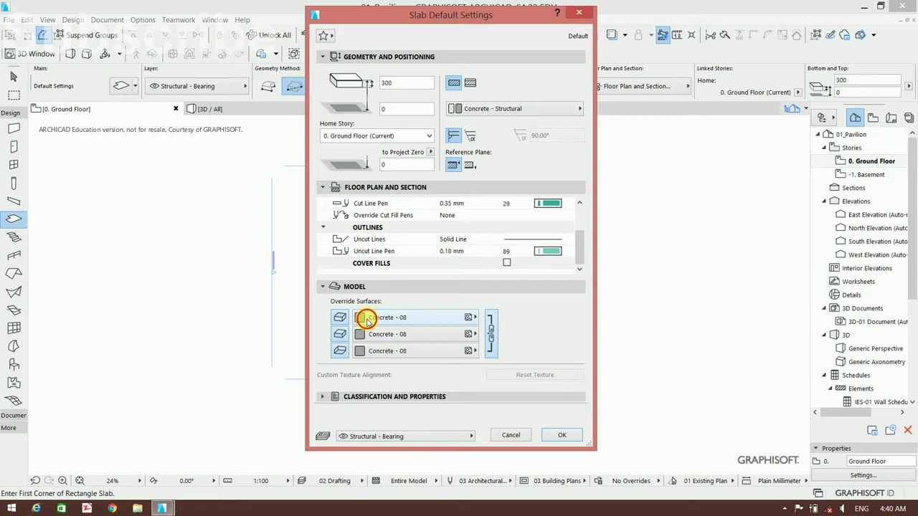
Leave the top material at Concrete - 08, switch all surface overrides off, and expand Classification and Properties
click(360, 318)
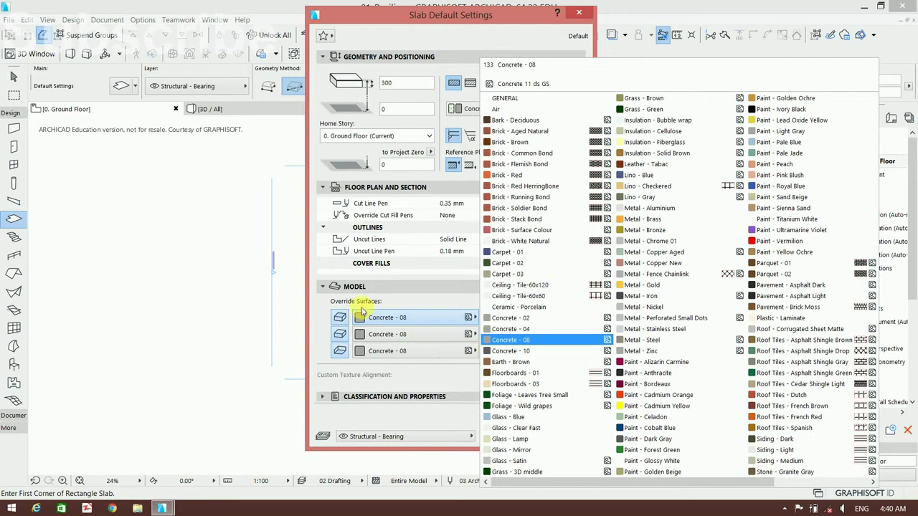
click(338, 315)
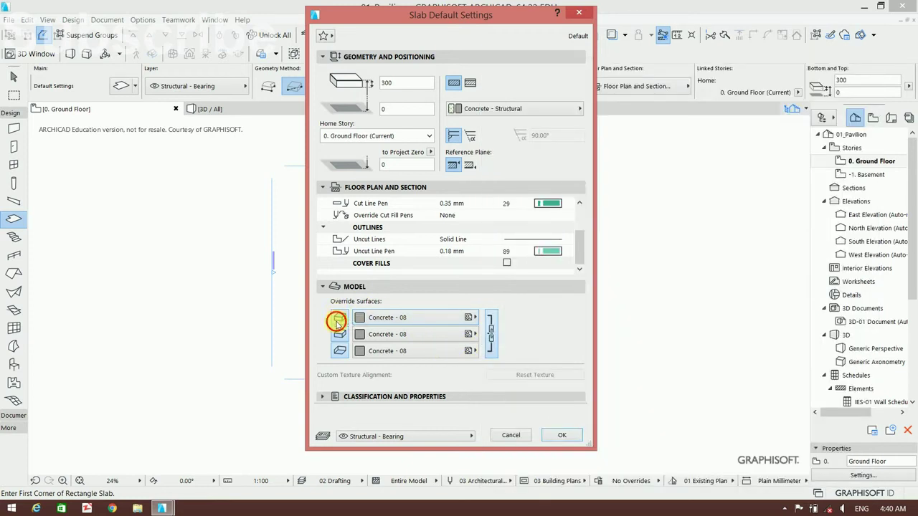
click(339, 317)
click(339, 333)
click(340, 350)
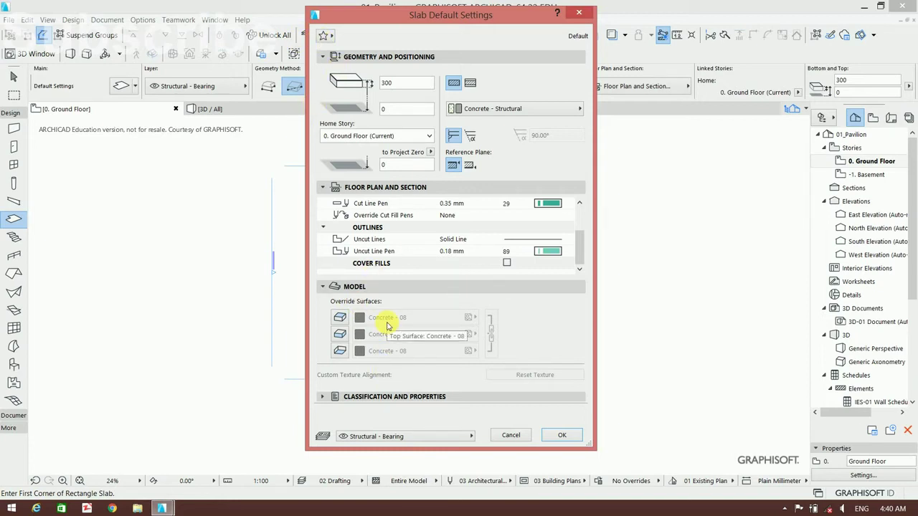
click(380, 396)
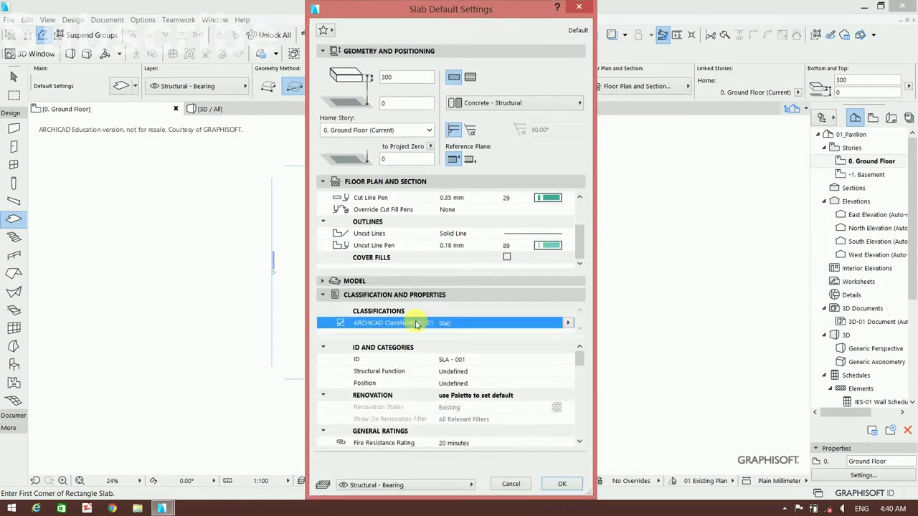
Keep the slab on the Structural - Bearing layer and collapse the settings panels
mouse_move(579, 356)
mouse_down()
mouse_move(581, 430)
mouse_move(580, 373)
mouse_up()
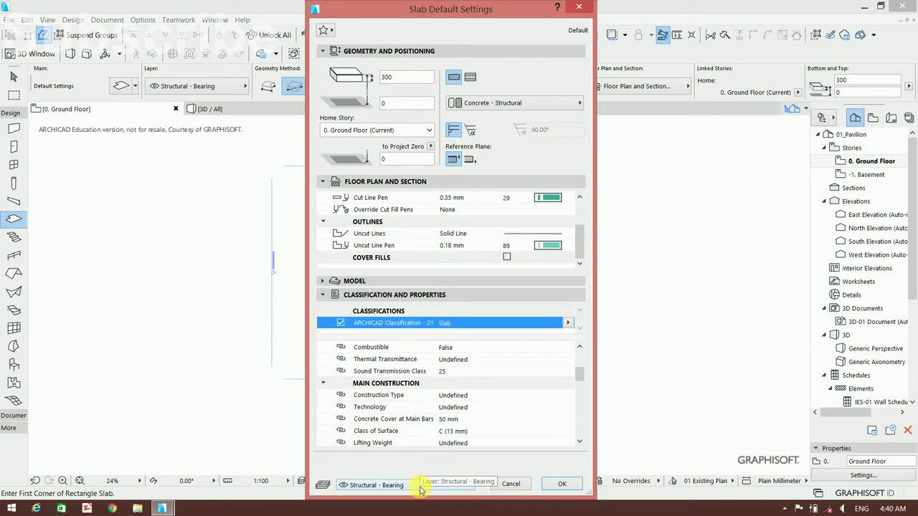
click(421, 486)
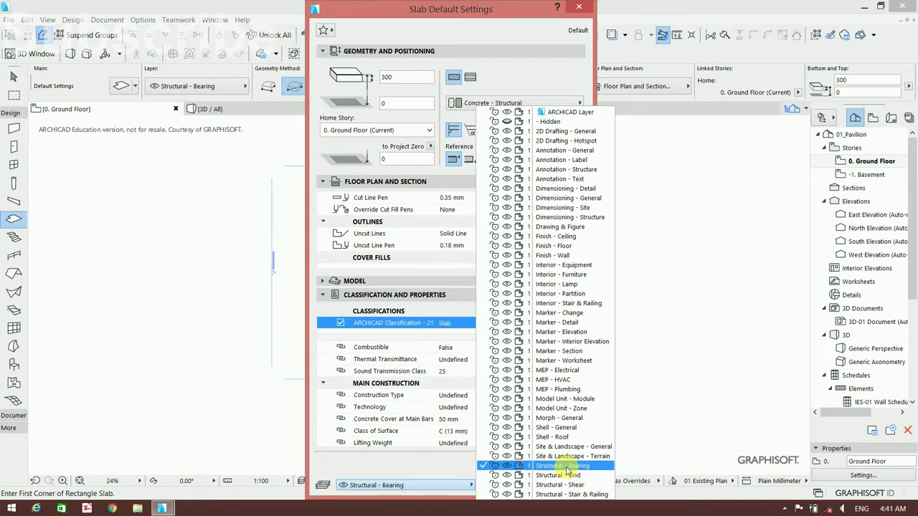
click(430, 479)
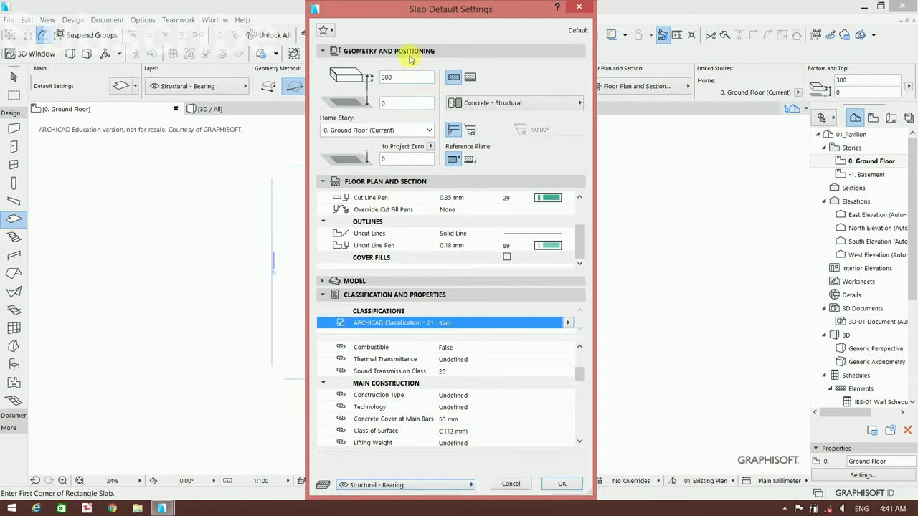
click(431, 294)
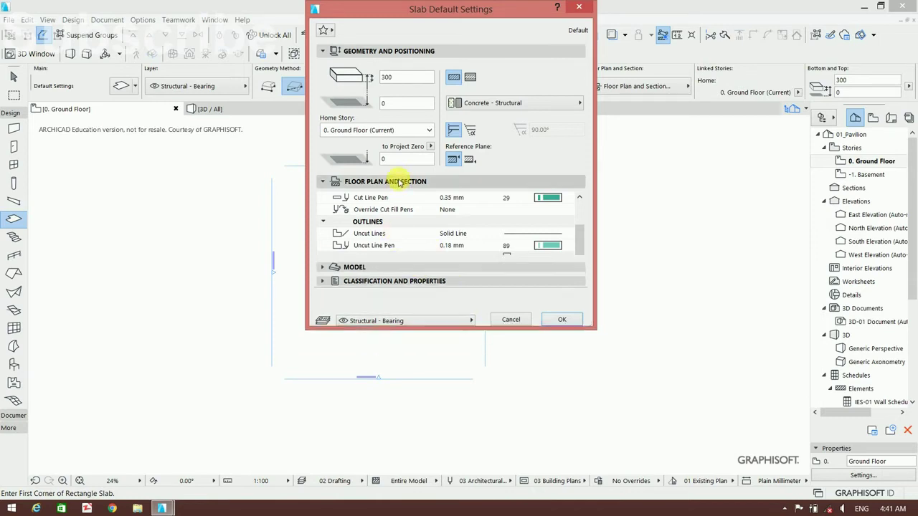
click(399, 182)
click(349, 50)
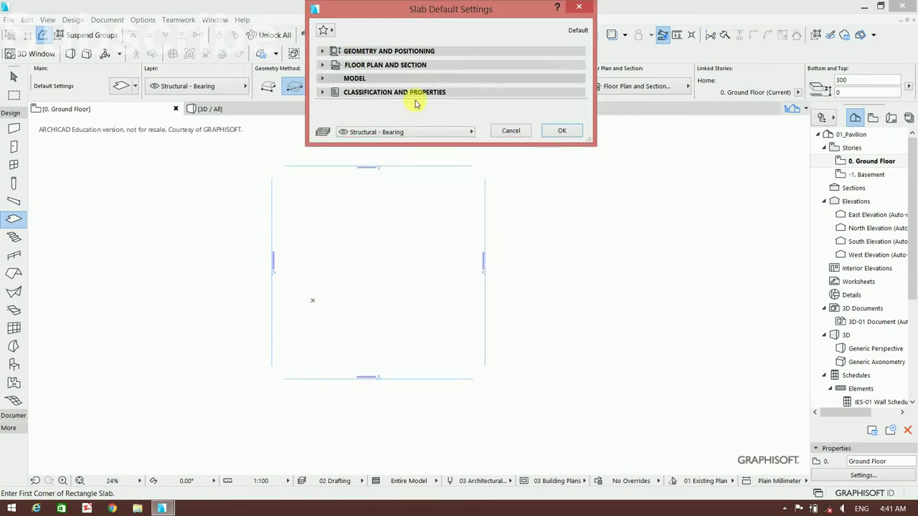
Apply the Floor Slab favourite to the slab defaults
click(325, 31)
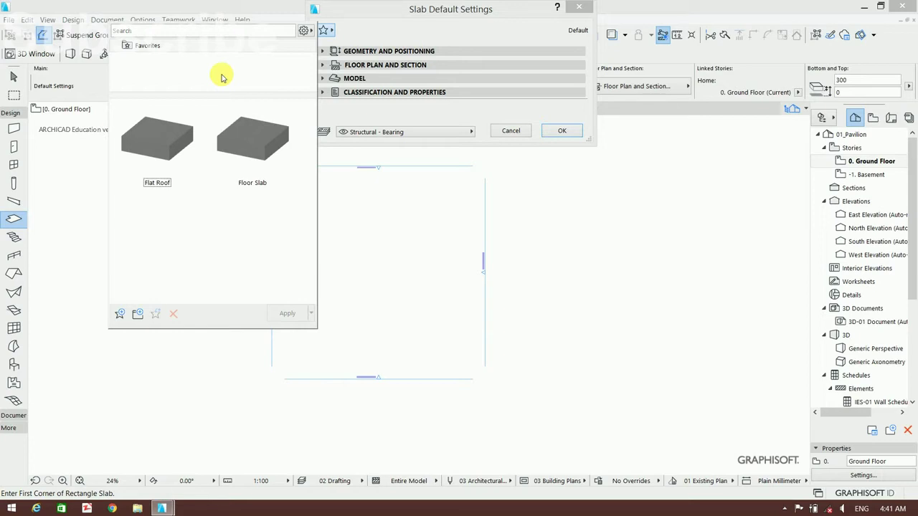
click(260, 135)
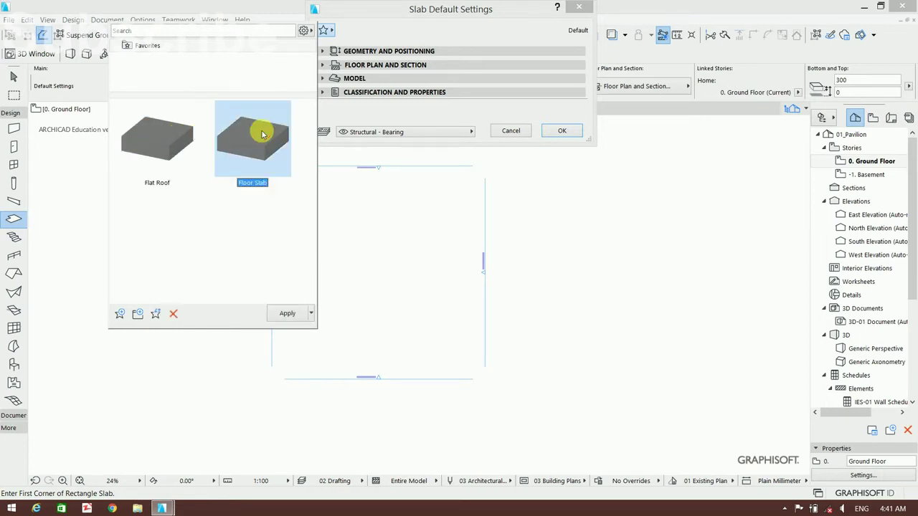
double_click(251, 136)
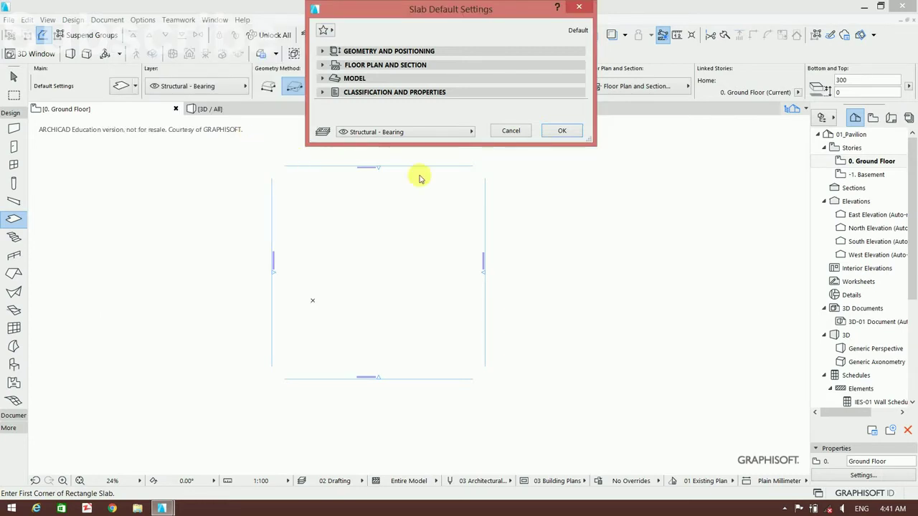
click(560, 132)
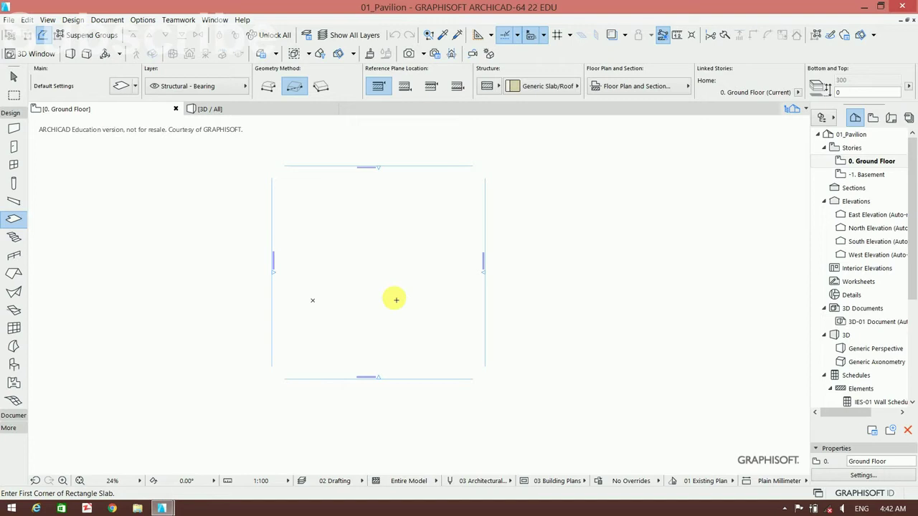
double_click(9, 220)
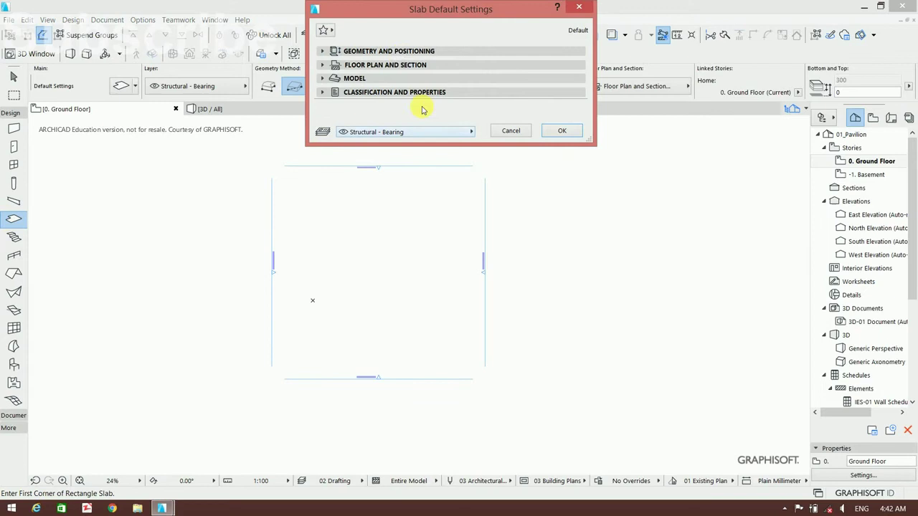
click(390, 50)
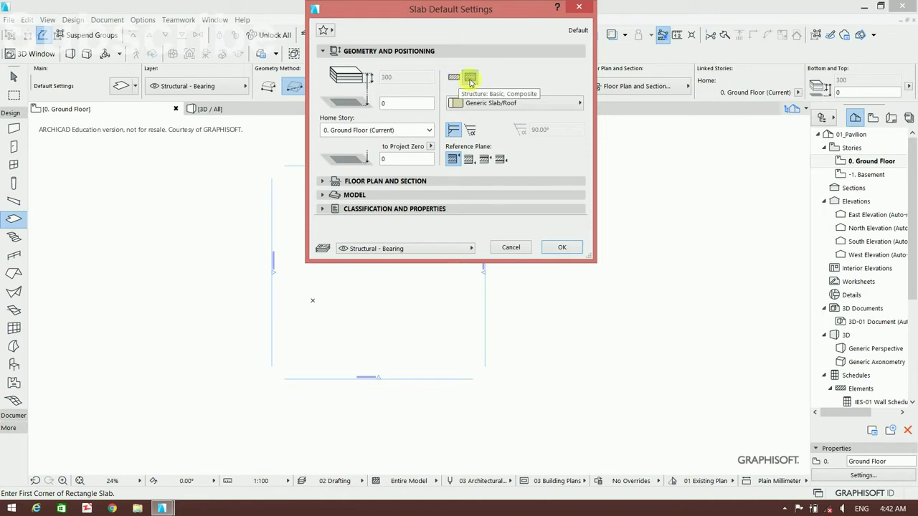
click(399, 183)
click(396, 282)
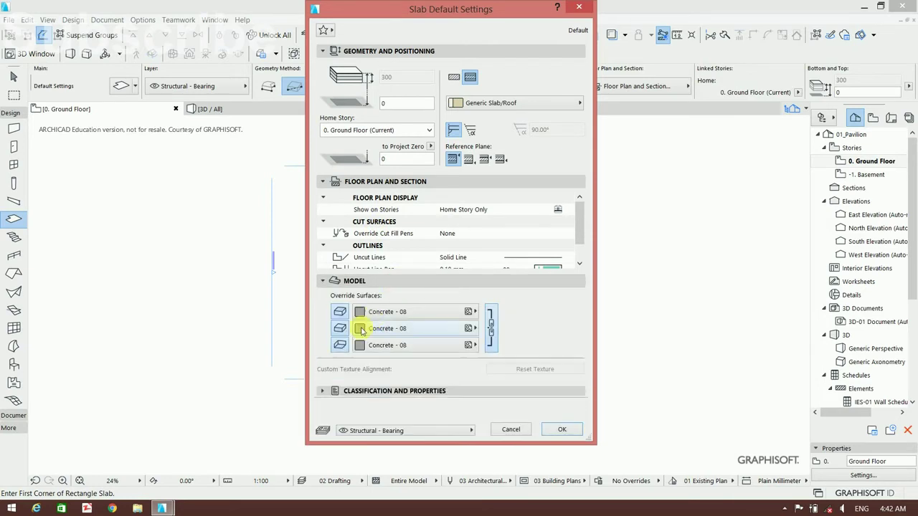
click(403, 313)
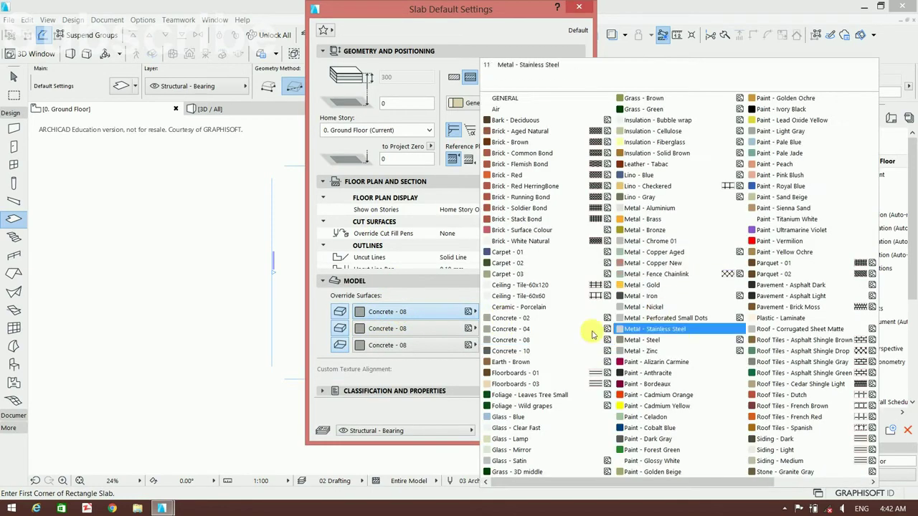
click(406, 343)
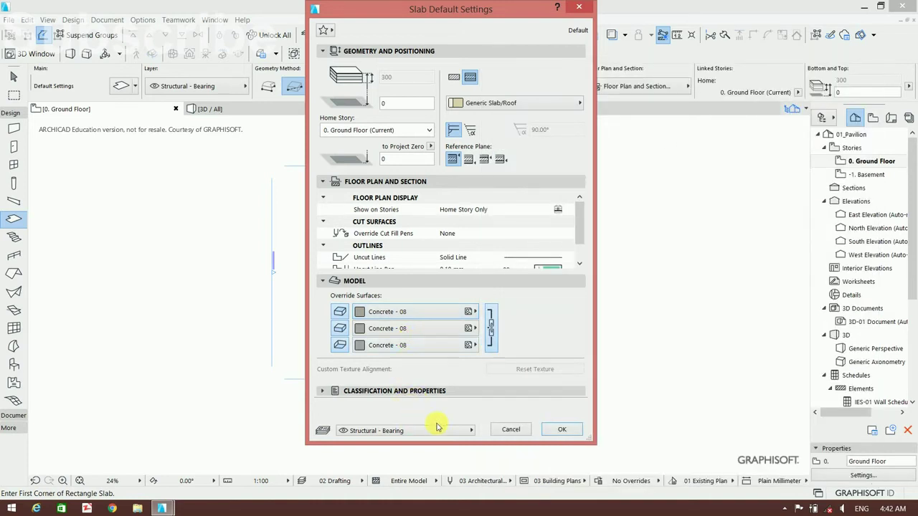
click(554, 430)
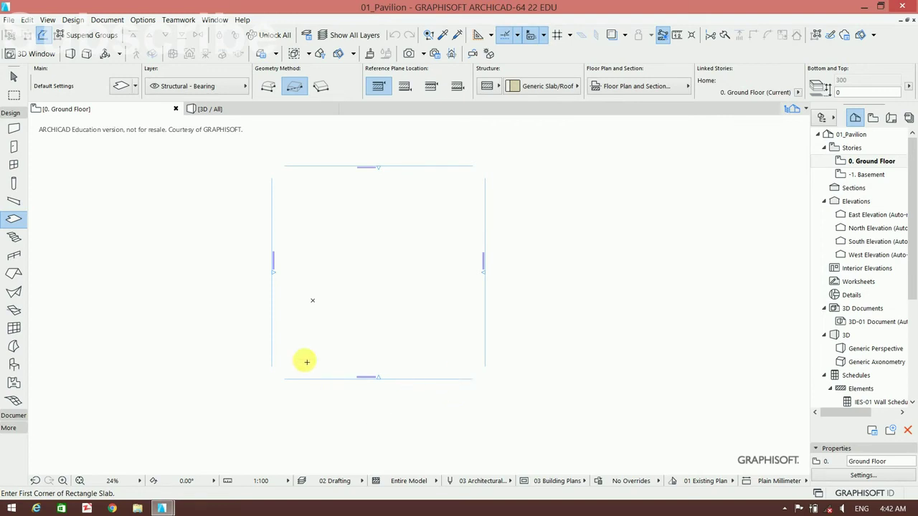
Draw a rectangular slab 21000 long by 9000 wide from the first corner
click(313, 301)
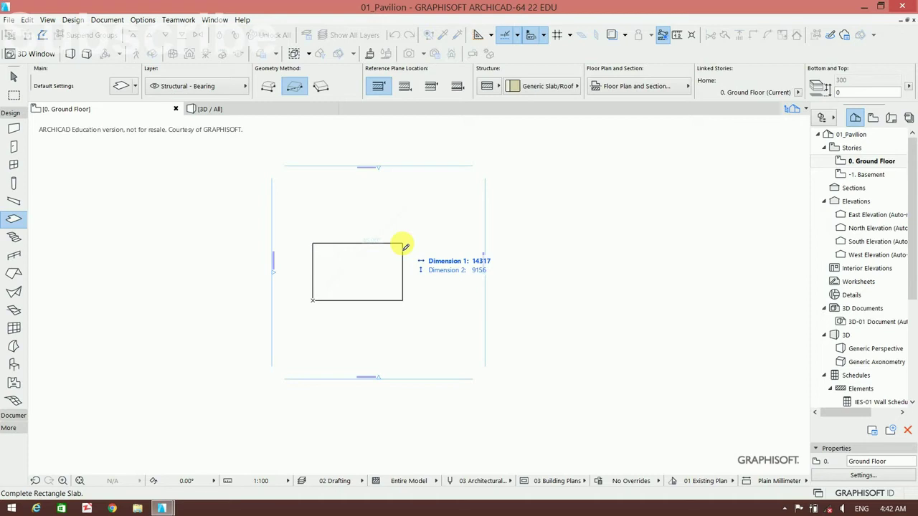
text(21000)
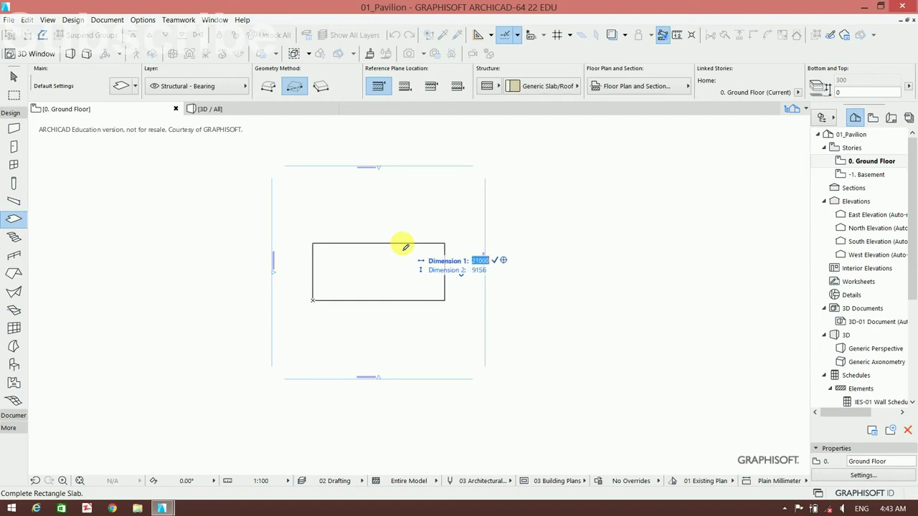
text(2)
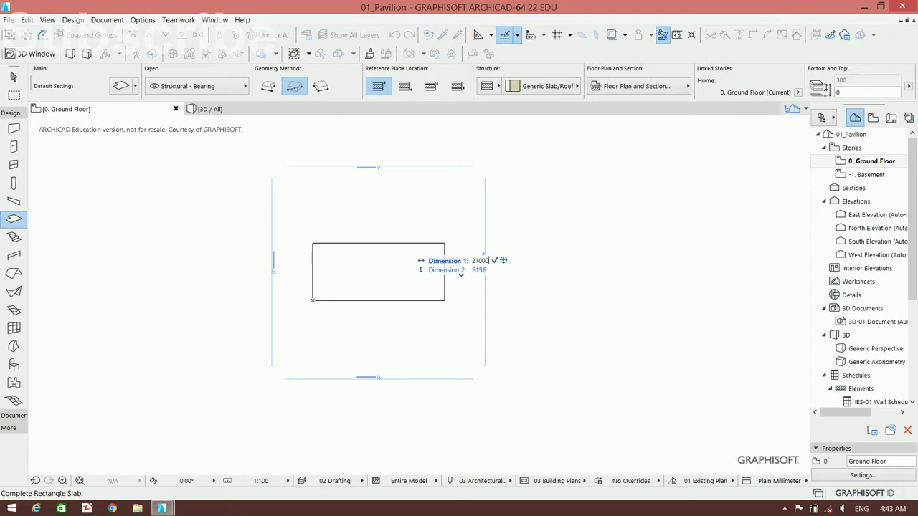
key(Tab)
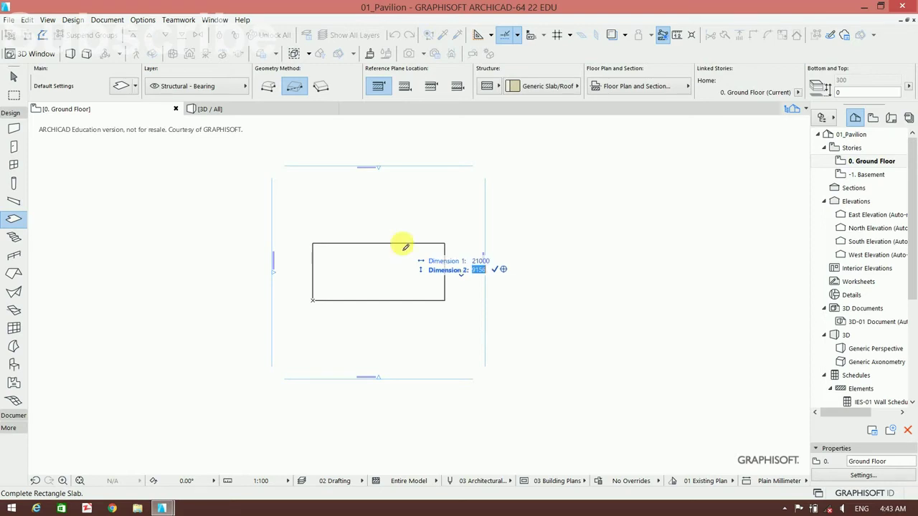
text(9000)
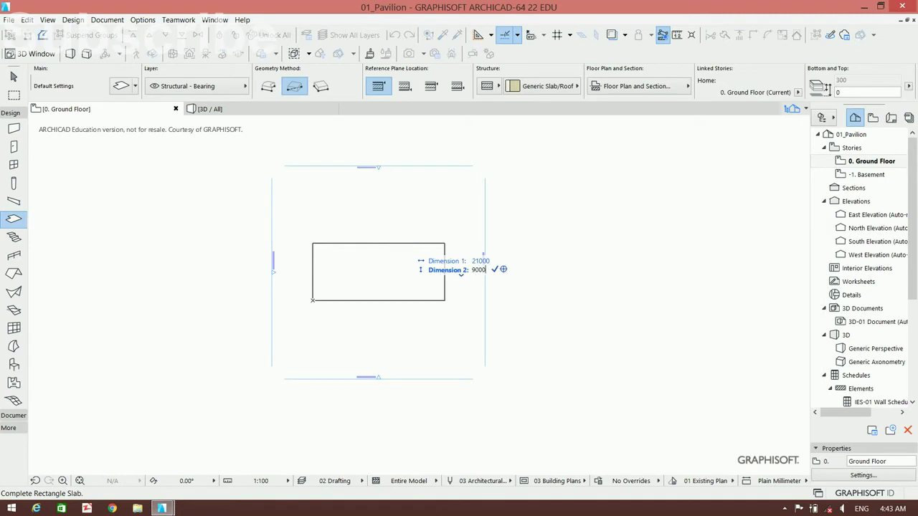
key(Return)
Zoom to frame the whole slab and briefly recheck the slab default settings
scroll(469, 208, up, 2)
scroll(425, 240, up, 3)
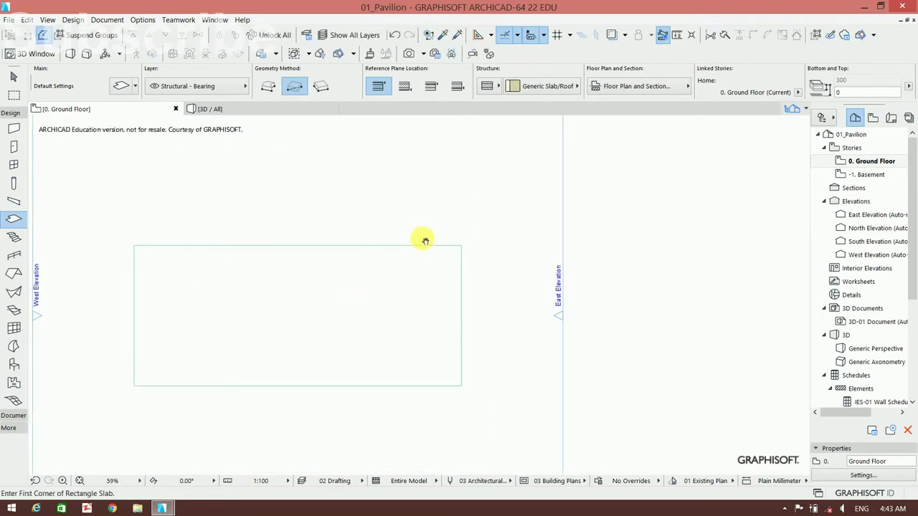
middle_drag(363, 260, 386, 240)
scroll(418, 199, up, 1)
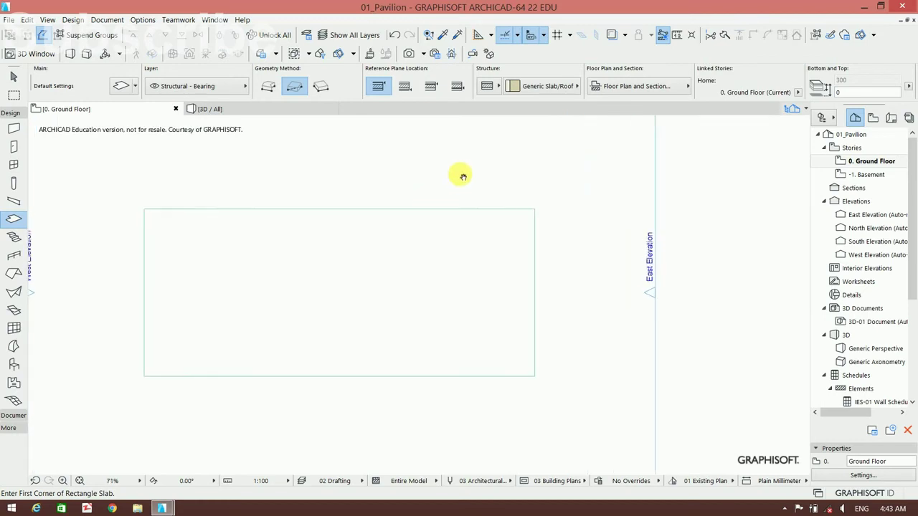
middle_drag(462, 177, 532, 182)
scroll(545, 173, down, 2)
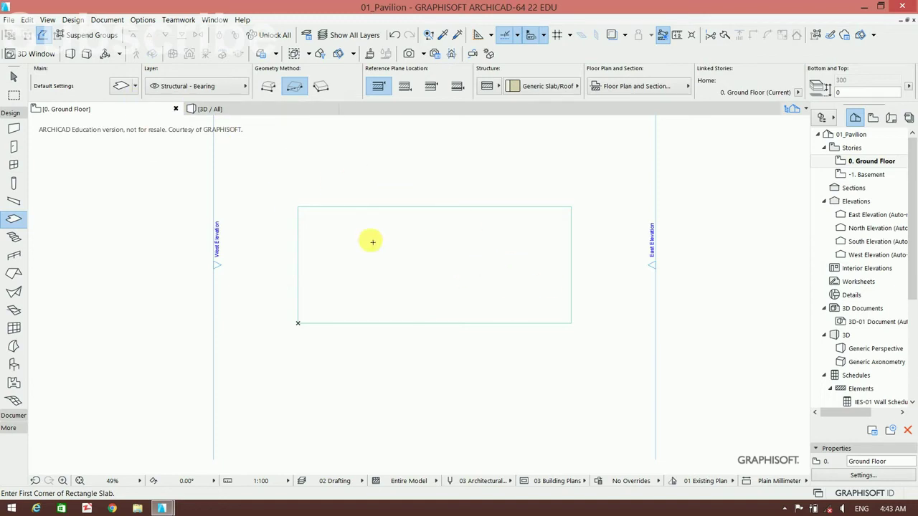
click(121, 86)
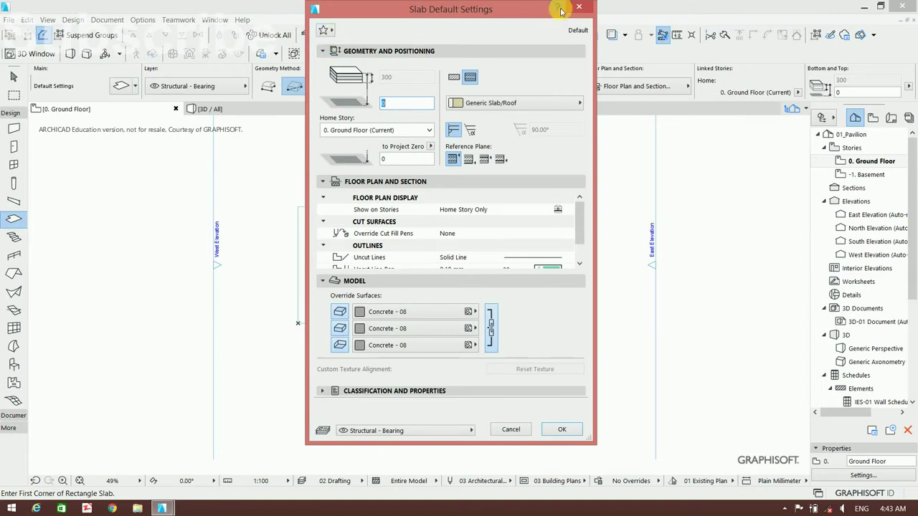
click(579, 8)
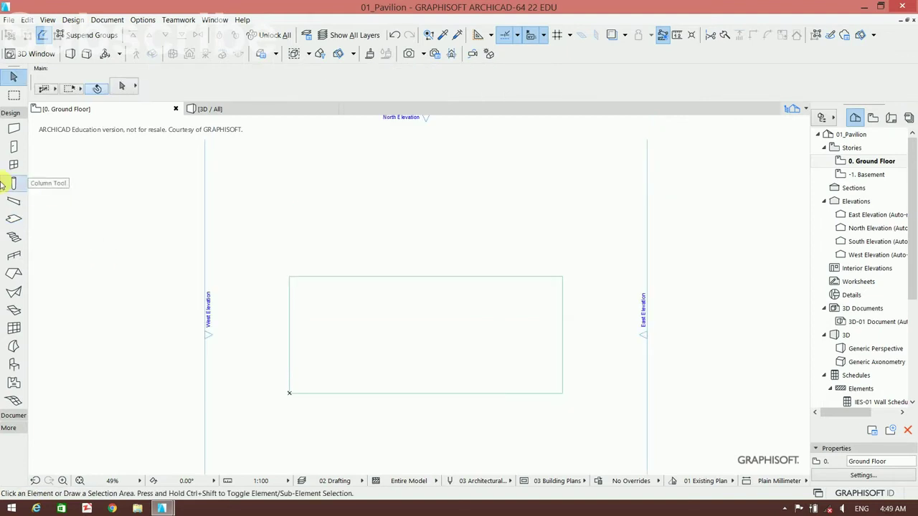
Place a steel column at X 1500, Y 9120 and zoom in on it
click(13, 183)
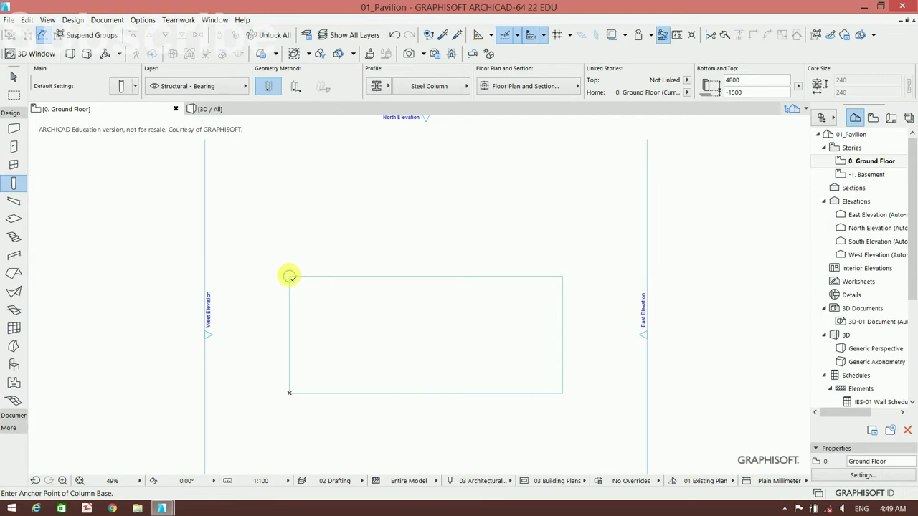
click(289, 276)
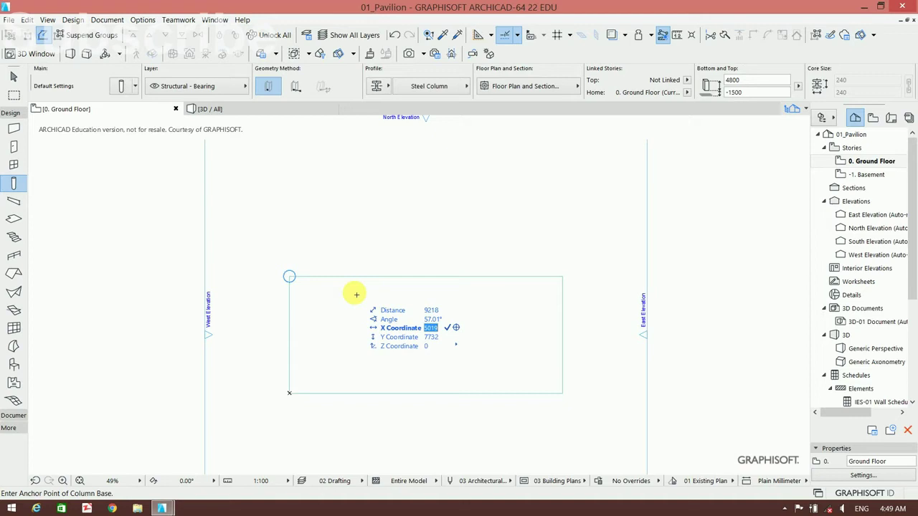
text(1500)
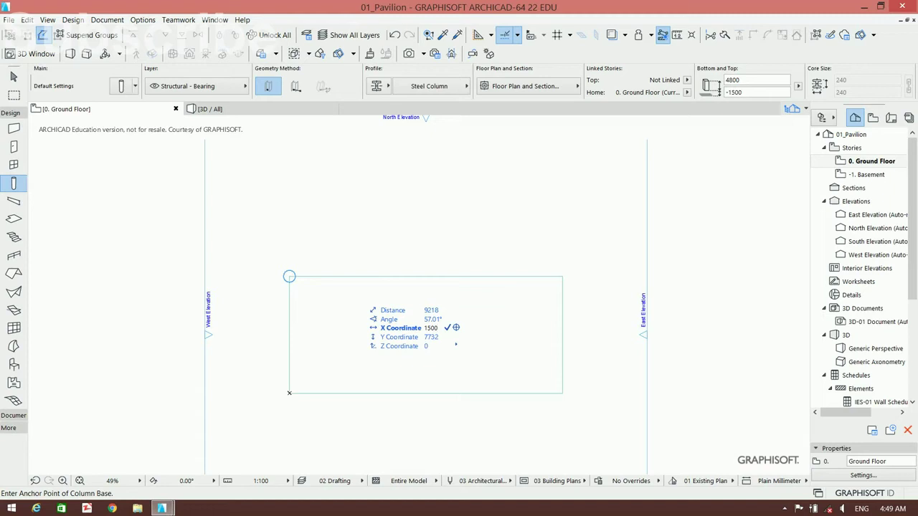
key(Tab)
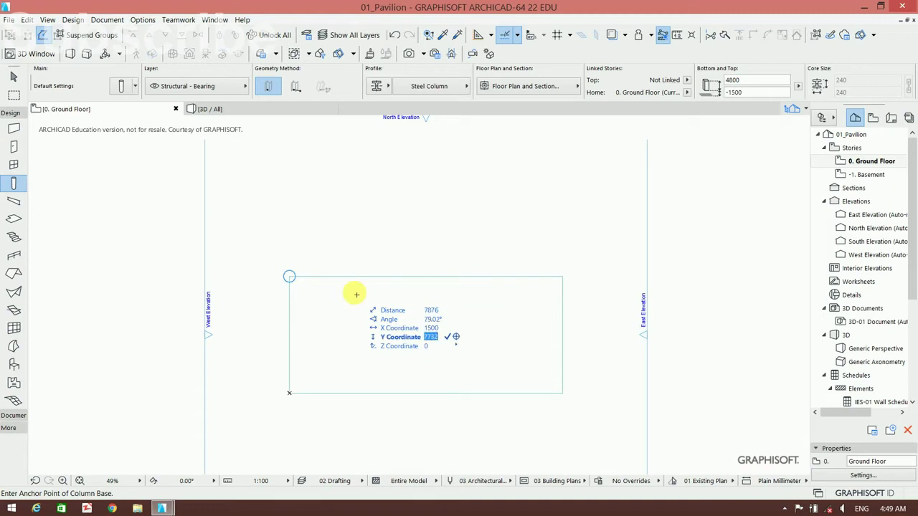
text(9120)
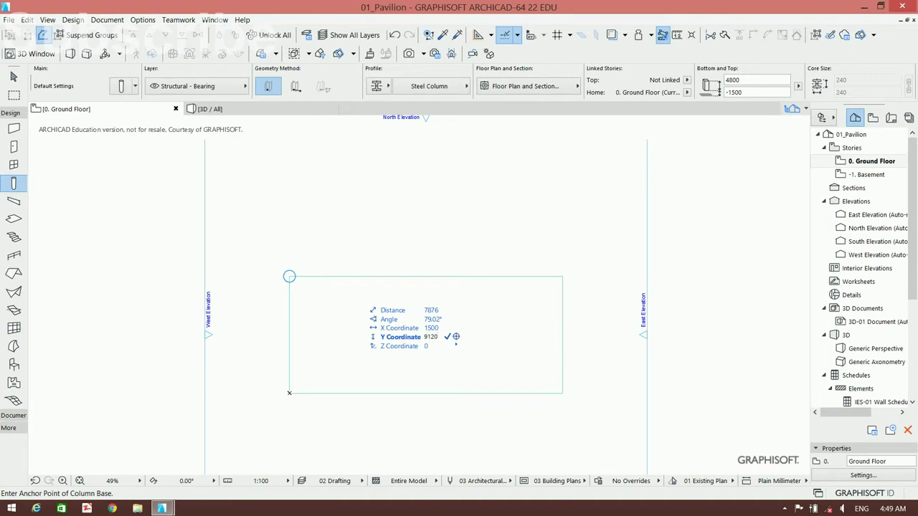
key(Return)
scroll(310, 271, up, 3)
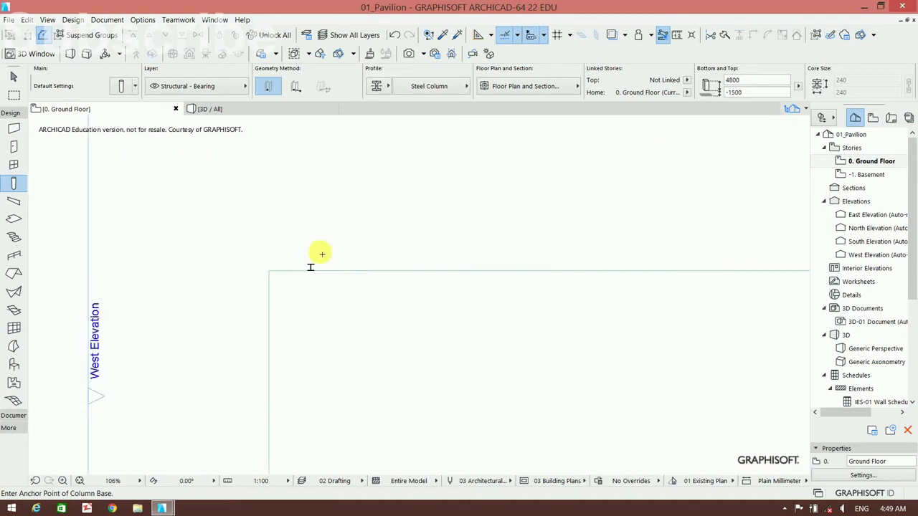
scroll(309, 265, up, 3)
scroll(306, 267, up, 1)
middle_drag(324, 265, 305, 260)
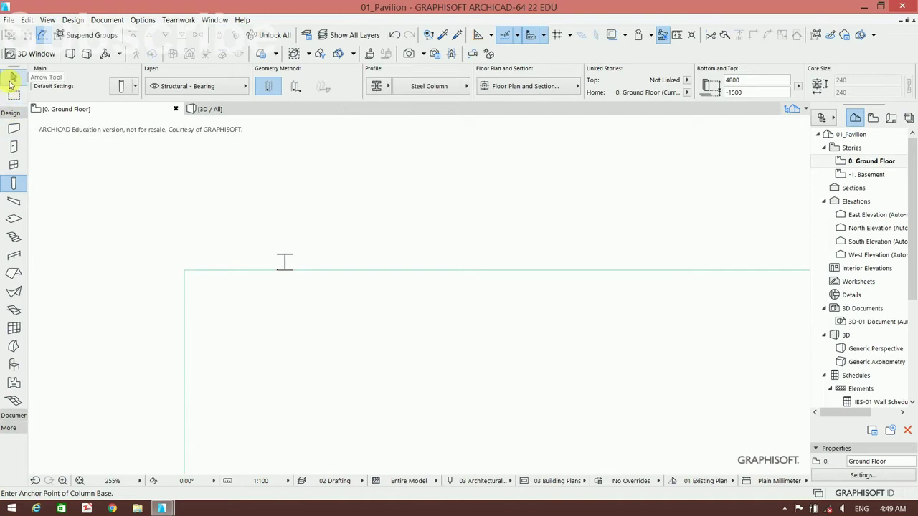
Select the top-left steel column
click(13, 77)
scroll(309, 290, up, 5)
mouse_move(249, 266)
middle_down()
mouse_move(275, 256)
mouse_move(303, 296)
middle_up()
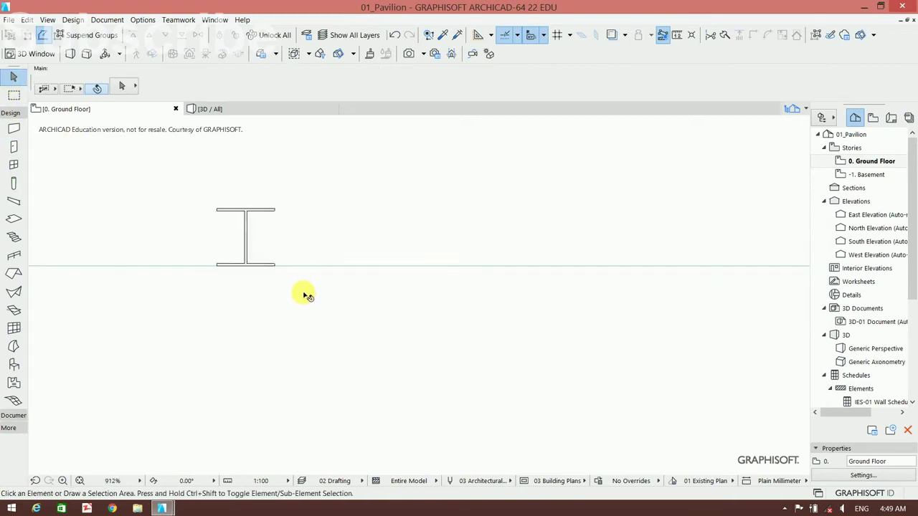
scroll(303, 297, down, 2)
scroll(305, 300, down, 3)
key(ctrl+a)
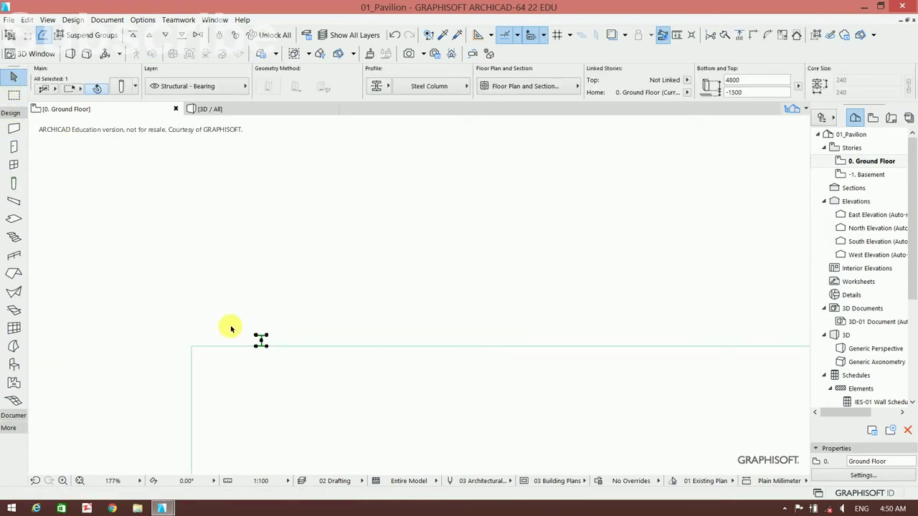
middle_drag(261, 340, 213, 237)
scroll(212, 237, down, 2)
scroll(222, 231, down, 1)
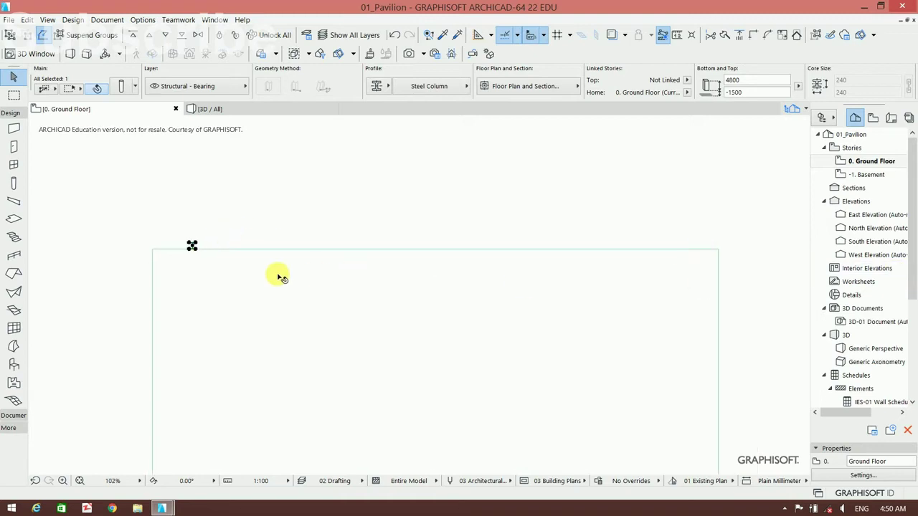
right_click(191, 245)
mouse_move(215, 333)
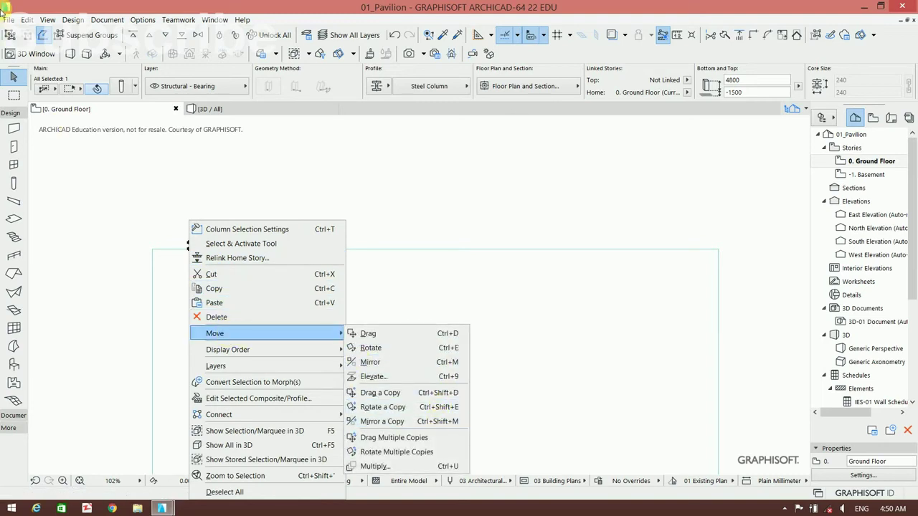
Mirror a copy of the column about a vertical axis through the top edge midpoint, then deselect
click(27, 20)
click(29, 21)
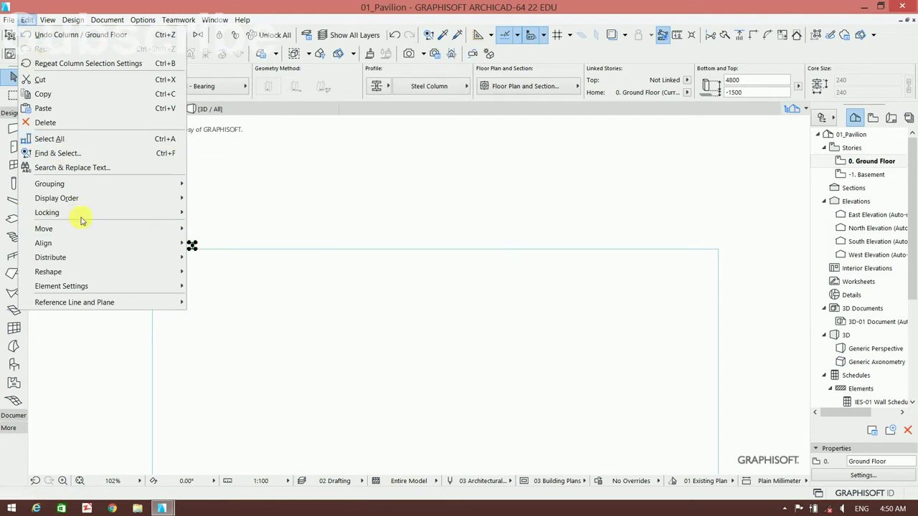
mouse_move(100, 228)
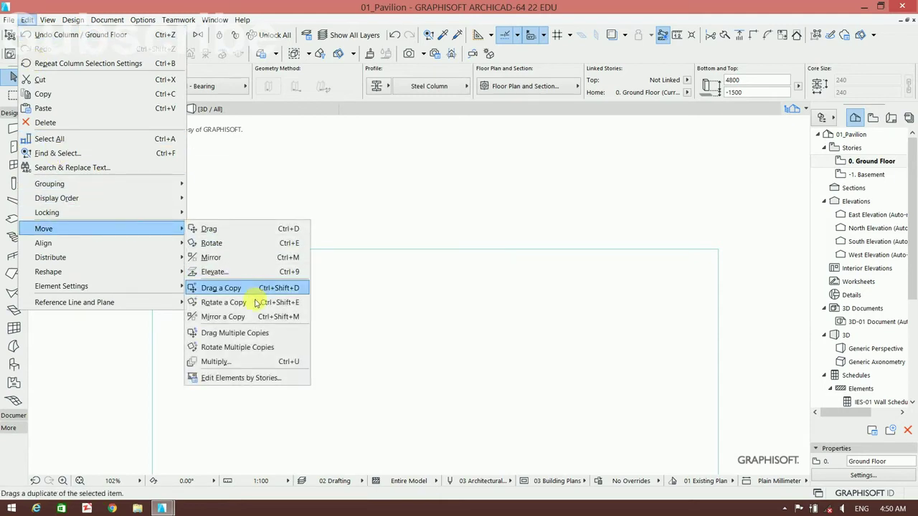
click(256, 316)
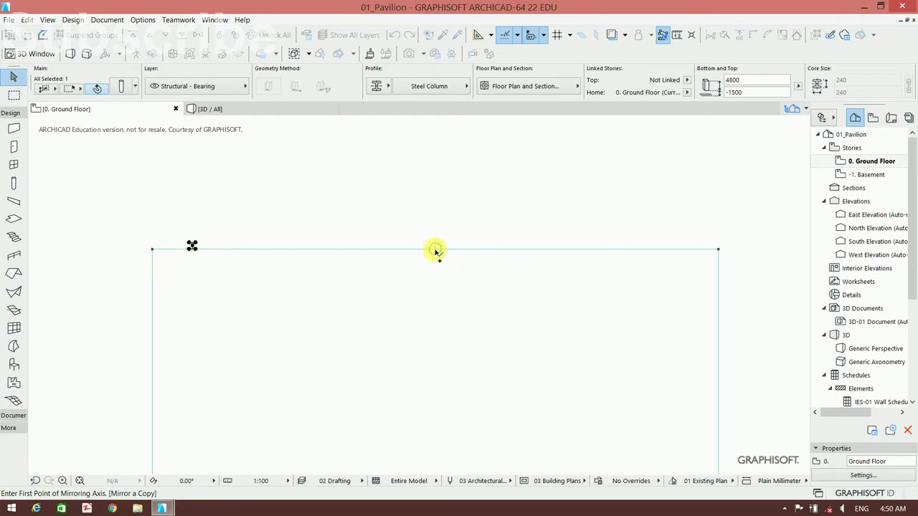
click(434, 250)
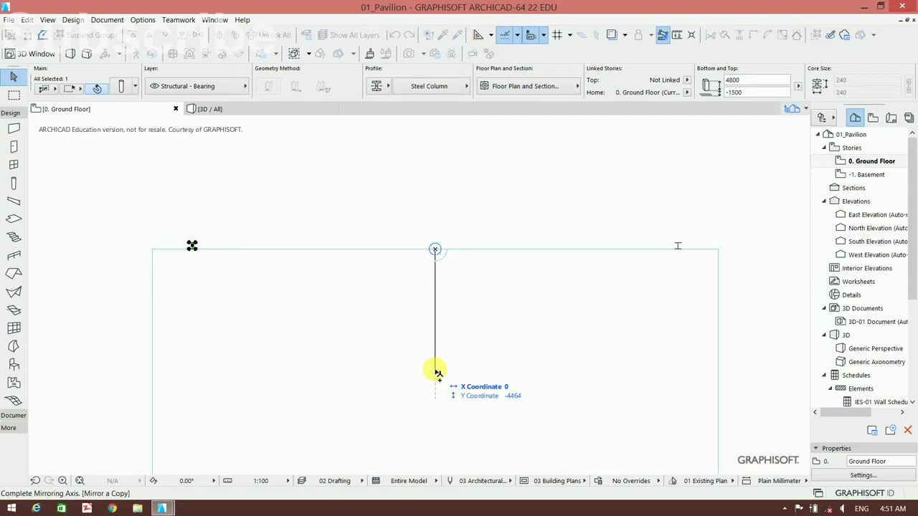
click(437, 371)
scroll(671, 248, up, 1)
scroll(685, 237, up, 4)
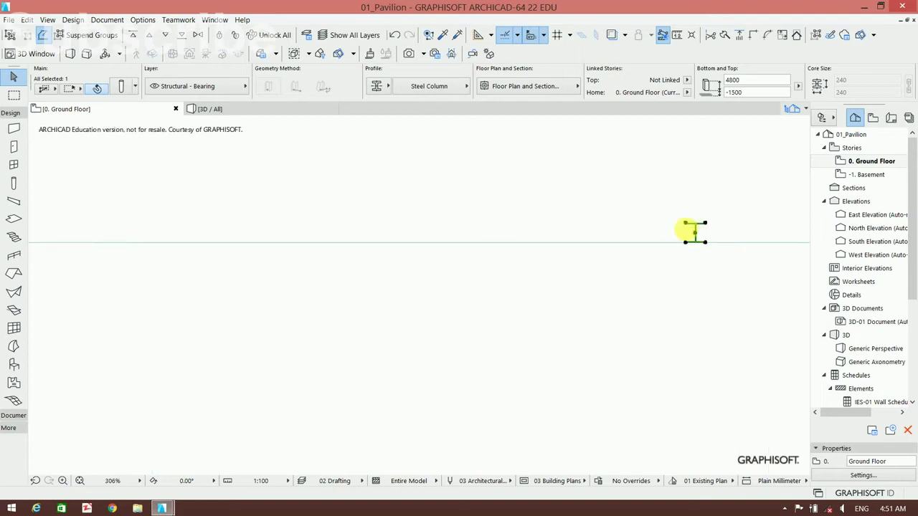
click(676, 250)
scroll(656, 219, down, 2)
Pick up the corner column's settings with Alt+C
scroll(678, 244, down, 2)
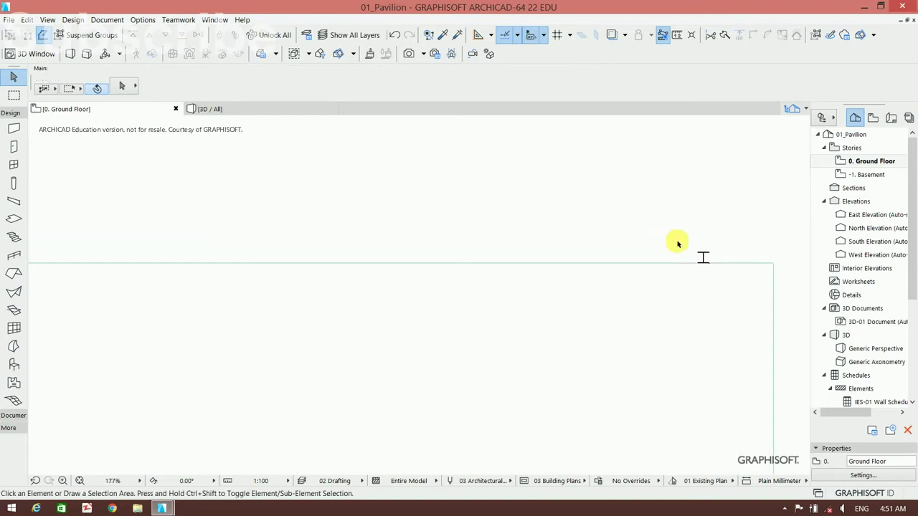
scroll(583, 248, down, 1)
scroll(696, 251, up, 1)
scroll(699, 257, up, 1)
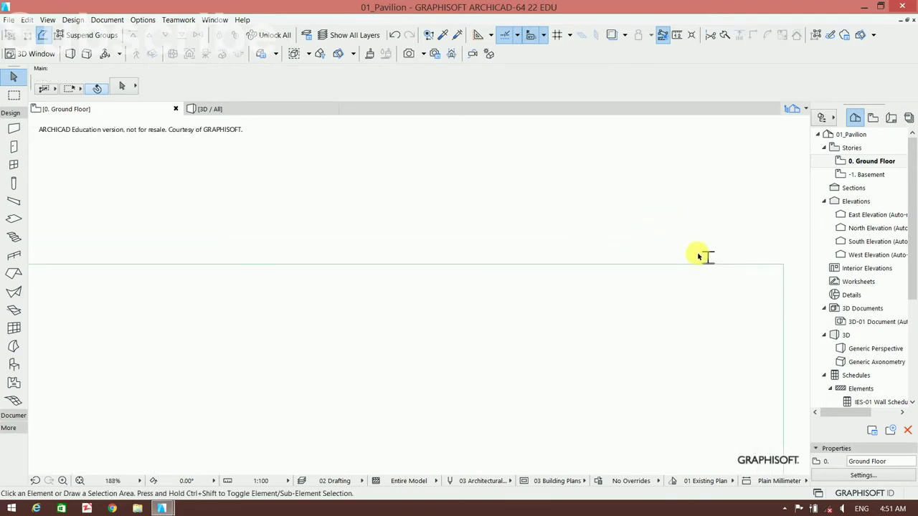
scroll(699, 257, down, 2)
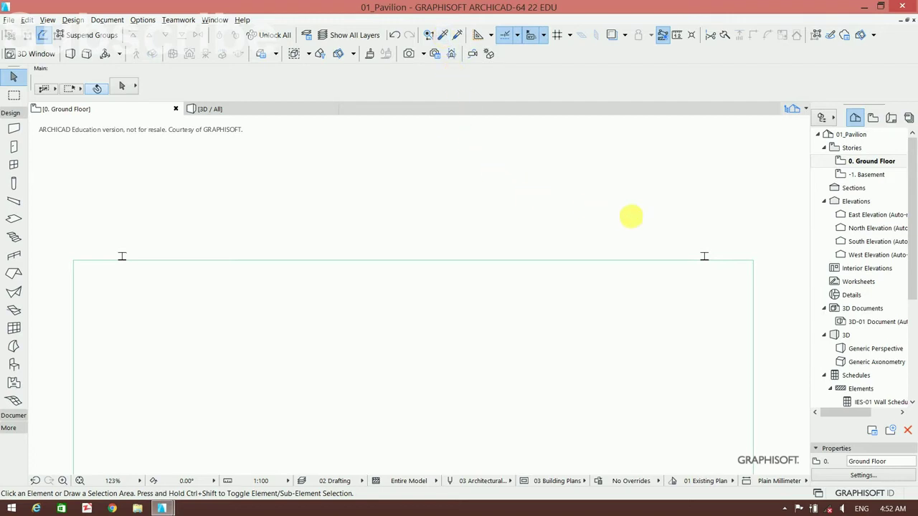
key(alt+c)
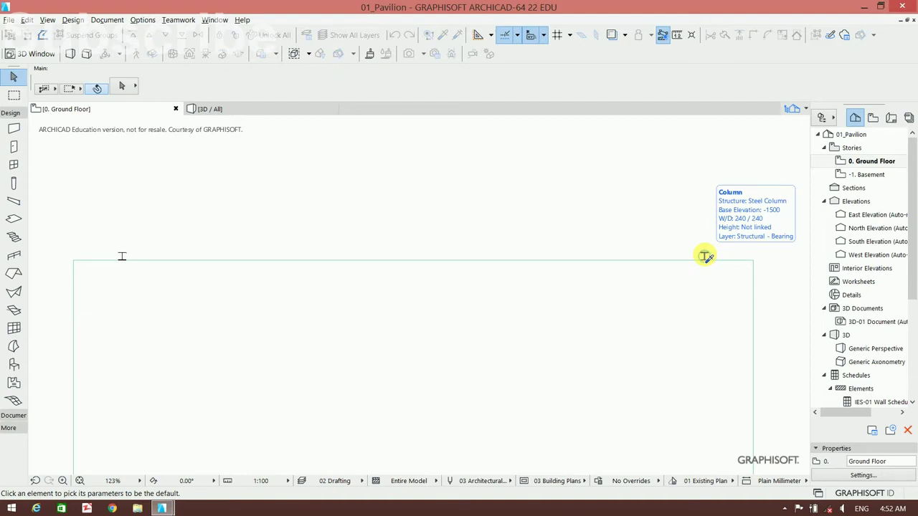
click(705, 256)
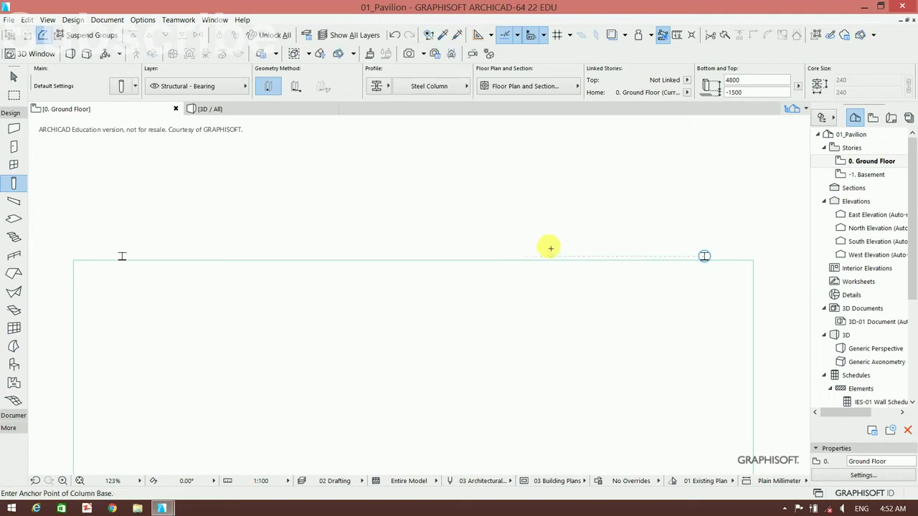
Place two matching columns above the top edge, left and right of centre
click(560, 243)
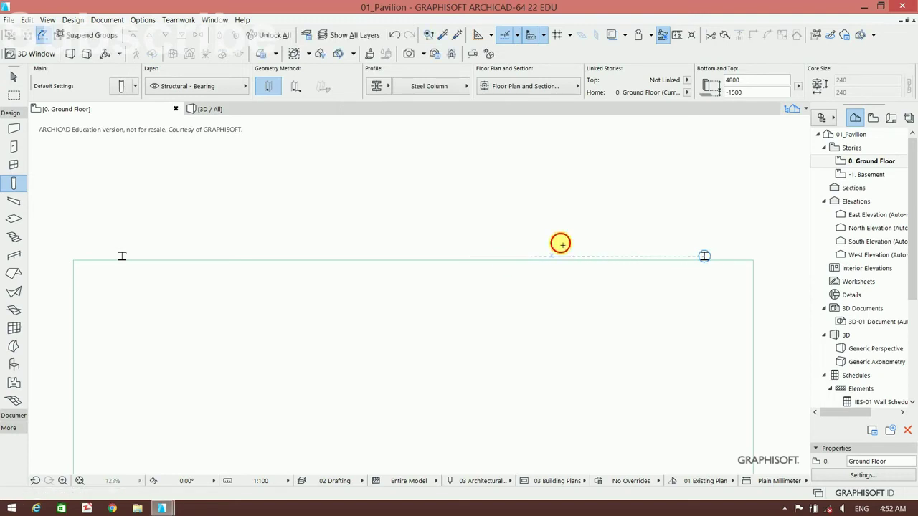
click(260, 241)
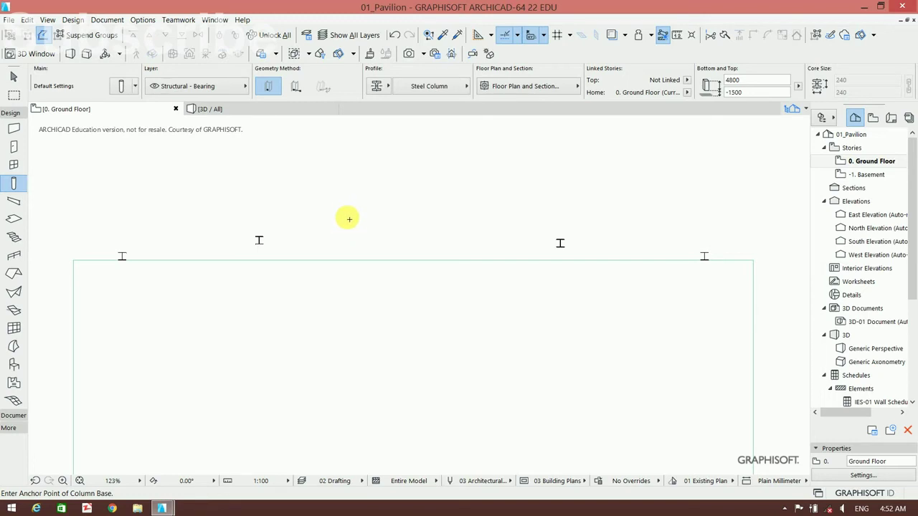
middle_drag(450, 208, 467, 198)
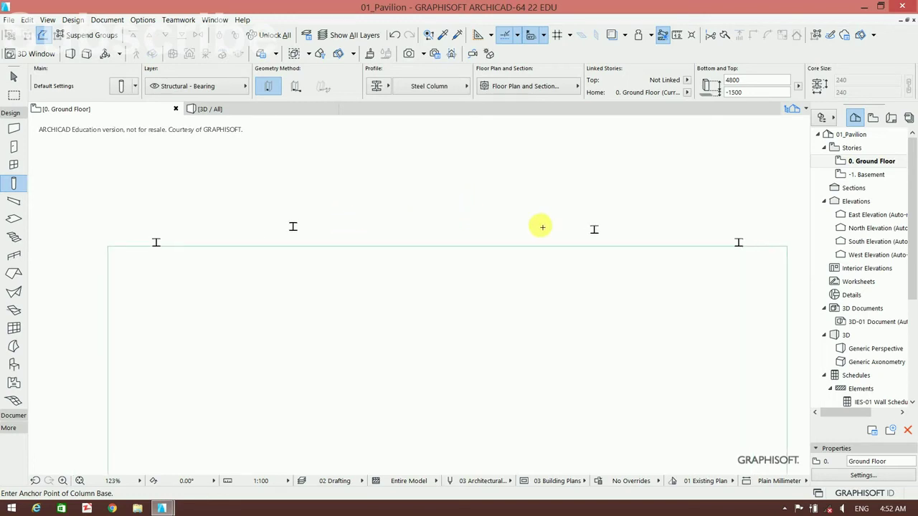
scroll(606, 247, up, 3)
scroll(607, 247, up, 1)
scroll(553, 211, down, 1)
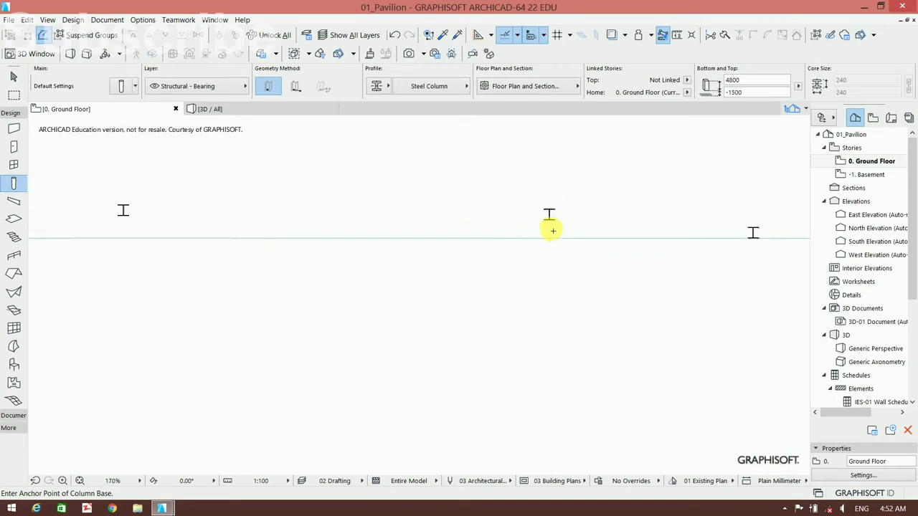
scroll(549, 229, down, 1)
scroll(530, 239, down, 1)
scroll(438, 235, up, 1)
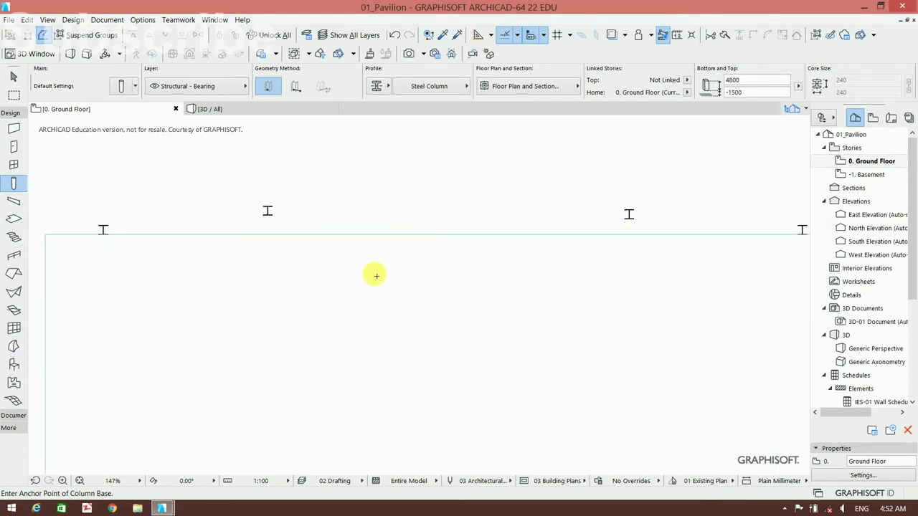
scroll(436, 263, right, 1)
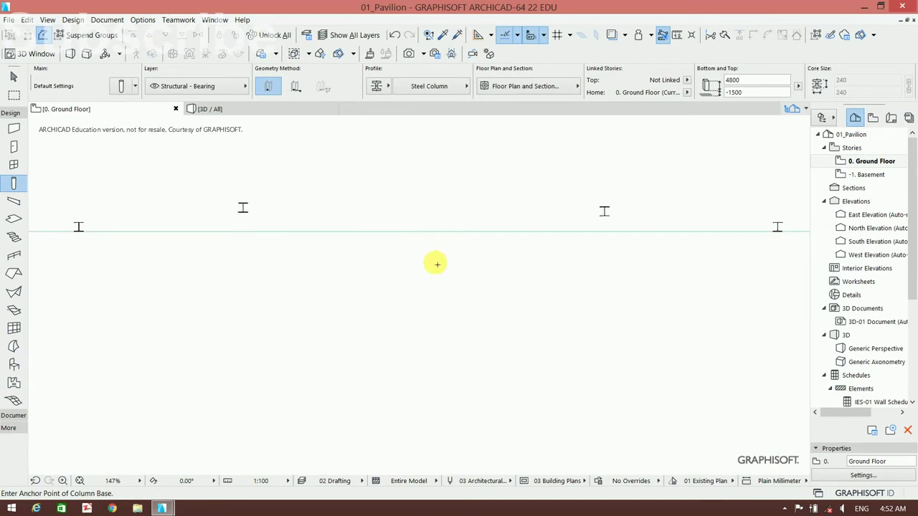
scroll(436, 266, down, 1)
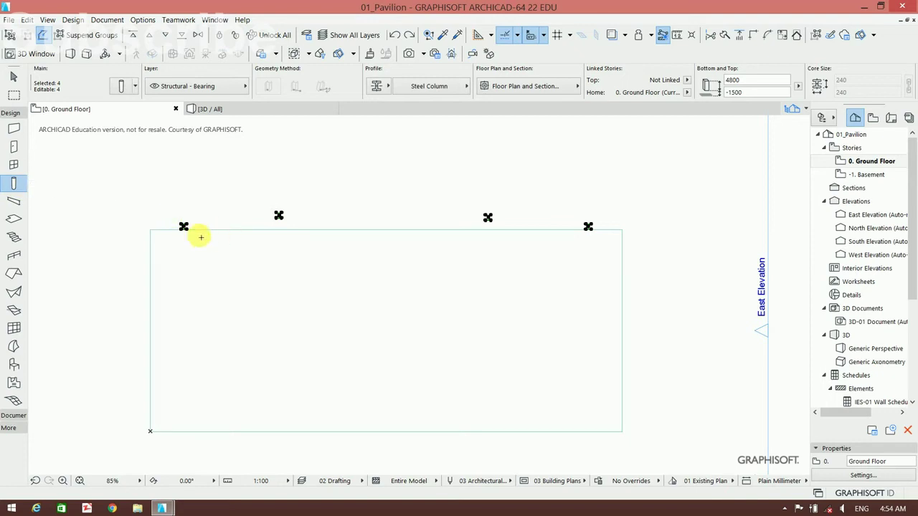
Align the four selected columns with Vertical Bottom, then deselect them
click(27, 19)
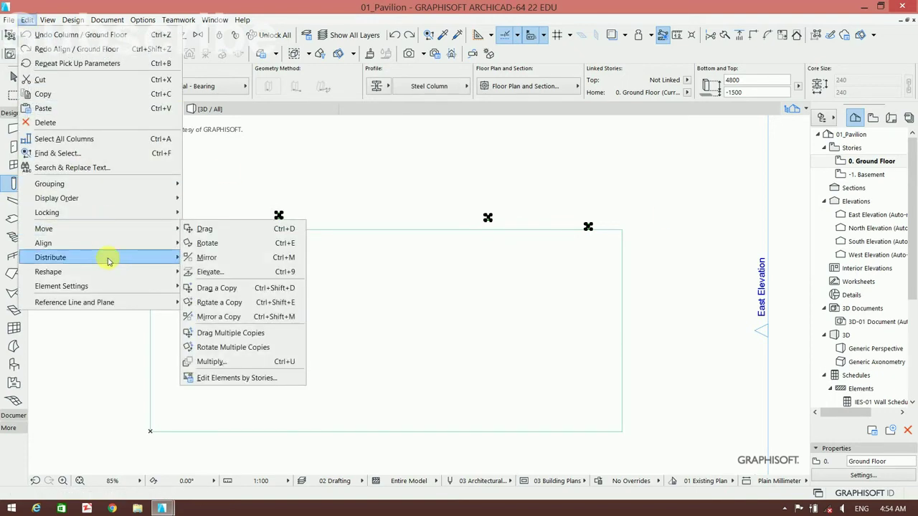
mouse_move(43, 243)
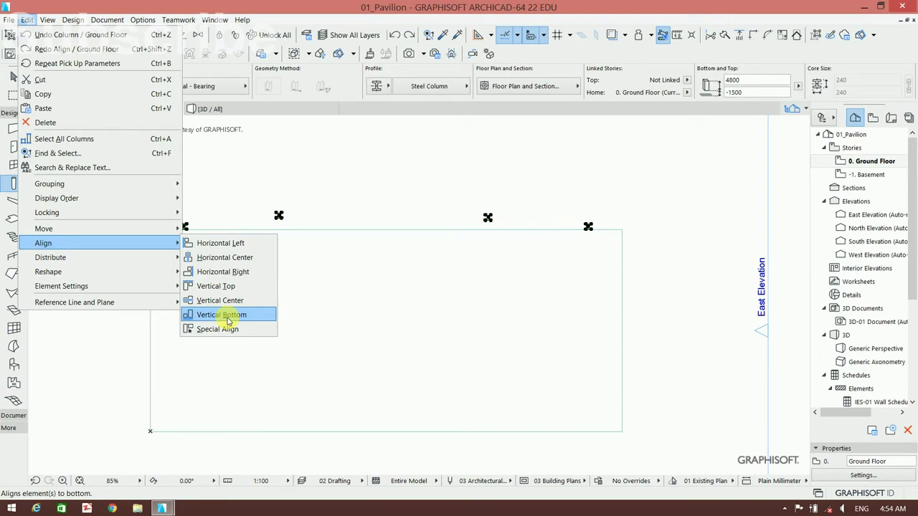
click(228, 321)
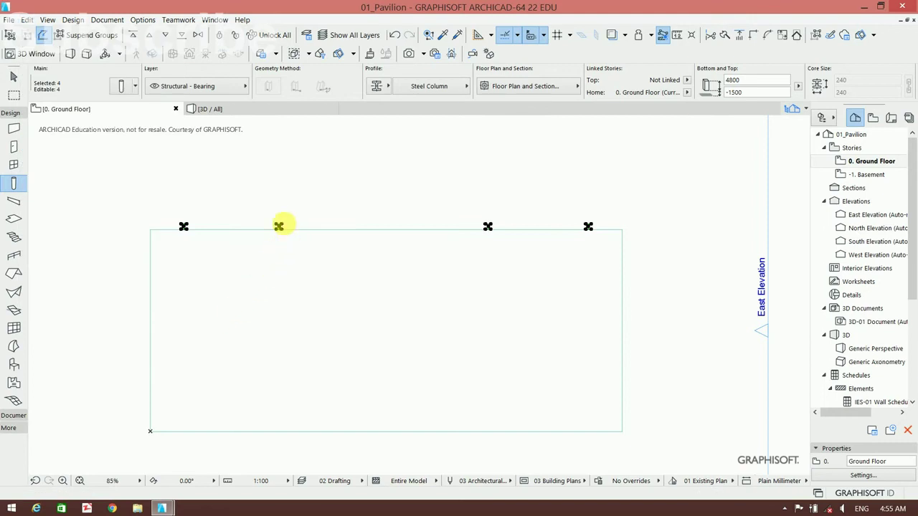
scroll(280, 226, up, 3)
key(Escape)
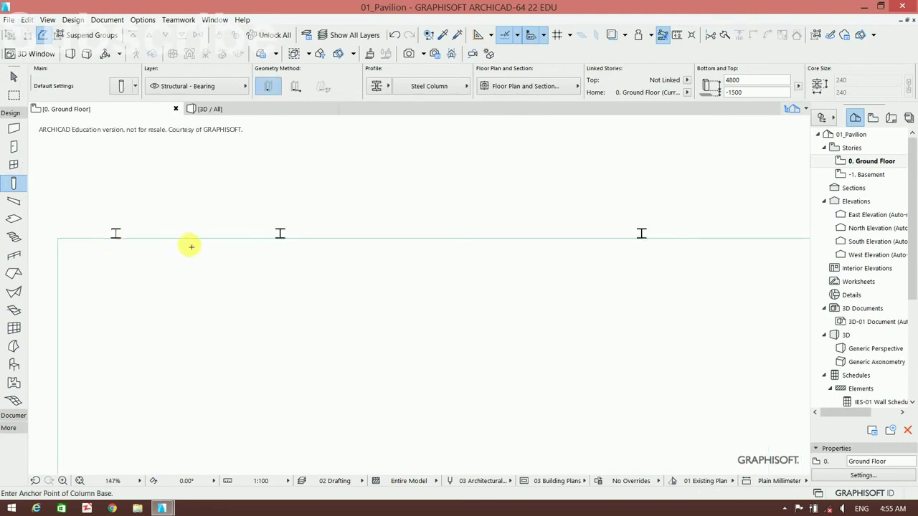
scroll(543, 255, down, 3)
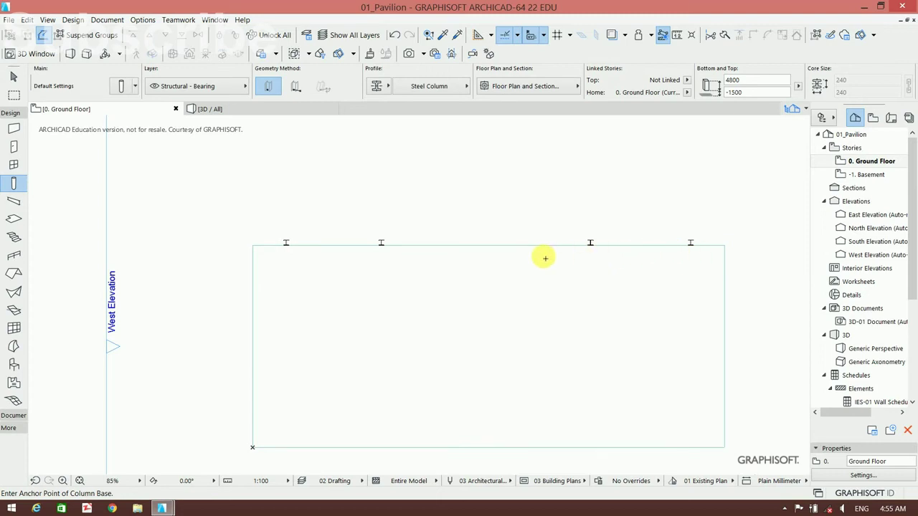
key(Escape)
scroll(359, 237, down, 1)
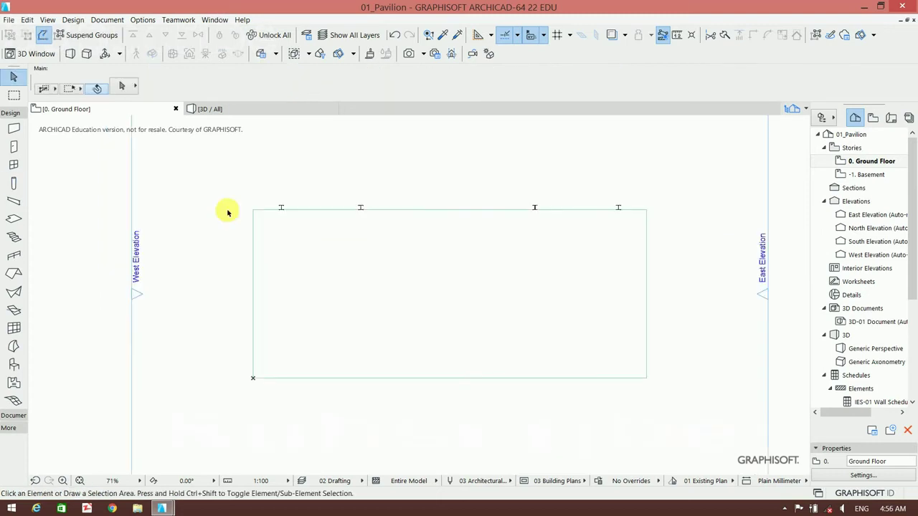
Select the top-edge columns and distribute them evenly along X
click(281, 207)
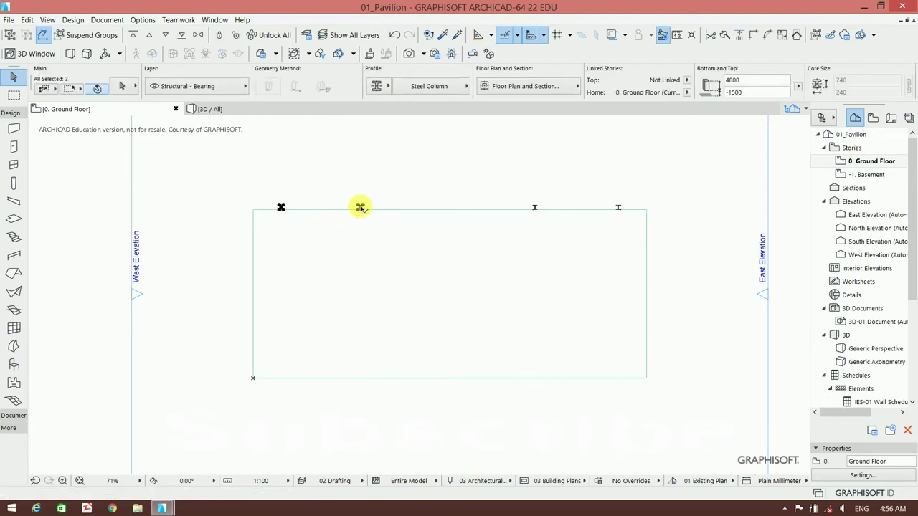
shift+click(534, 208)
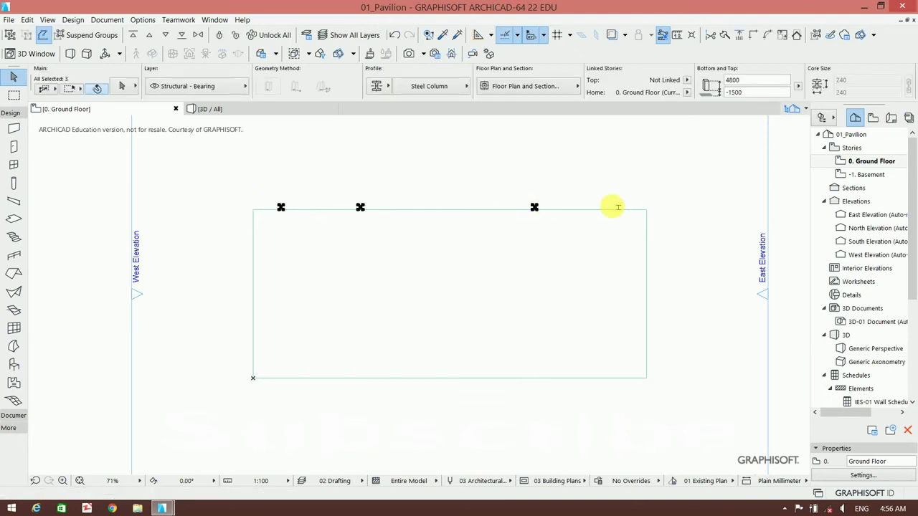
shift+click(617, 207)
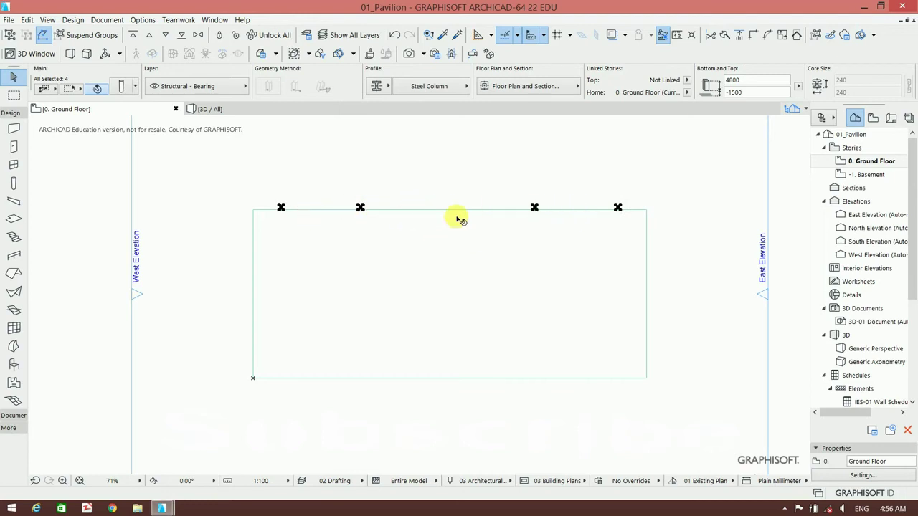
click(26, 20)
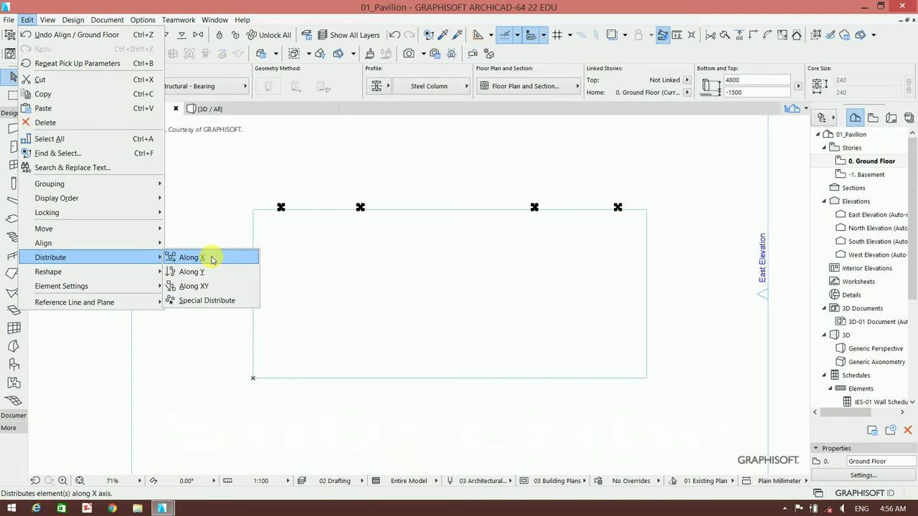
click(208, 257)
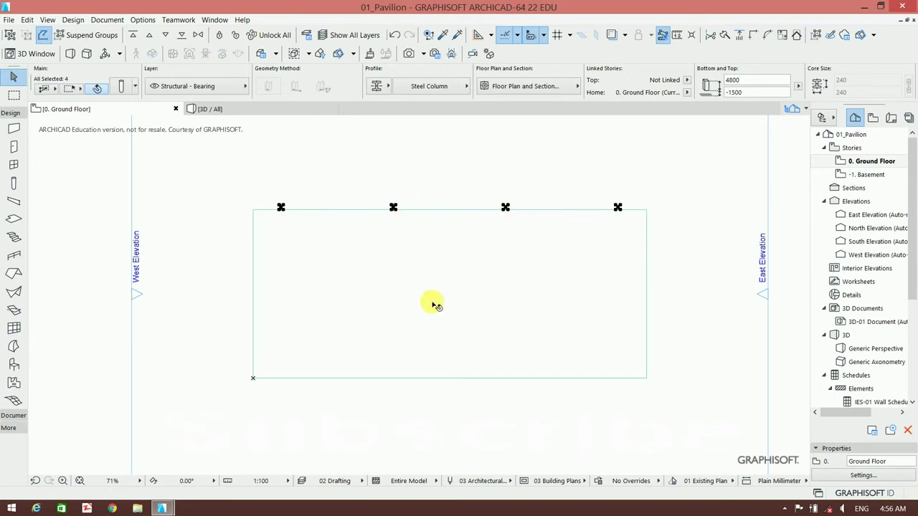
middle_drag(435, 301, 431, 284)
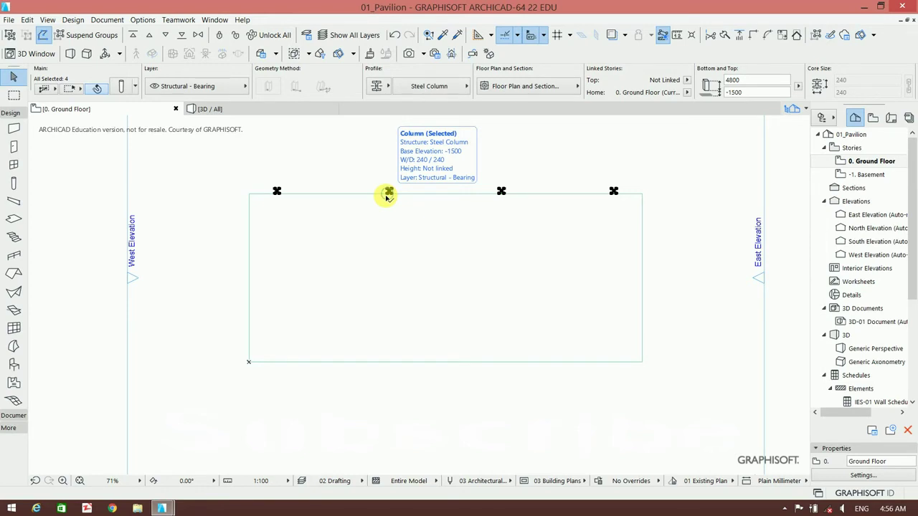
drag(387, 197, 276, 192)
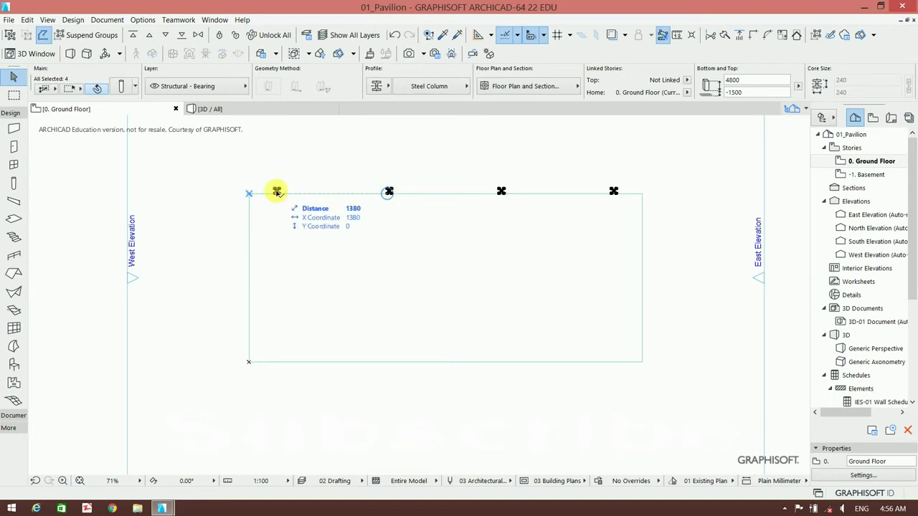
Mirror-copy the four top columns across a horizontal axis onto the slab's bottom edge, then pick the Mesh tool
right_click(276, 192)
mouse_move(315, 320)
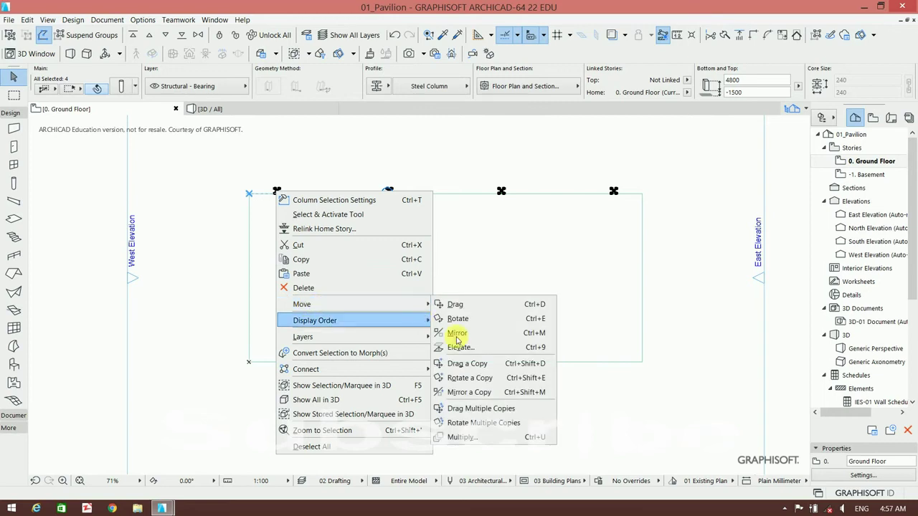
click(467, 392)
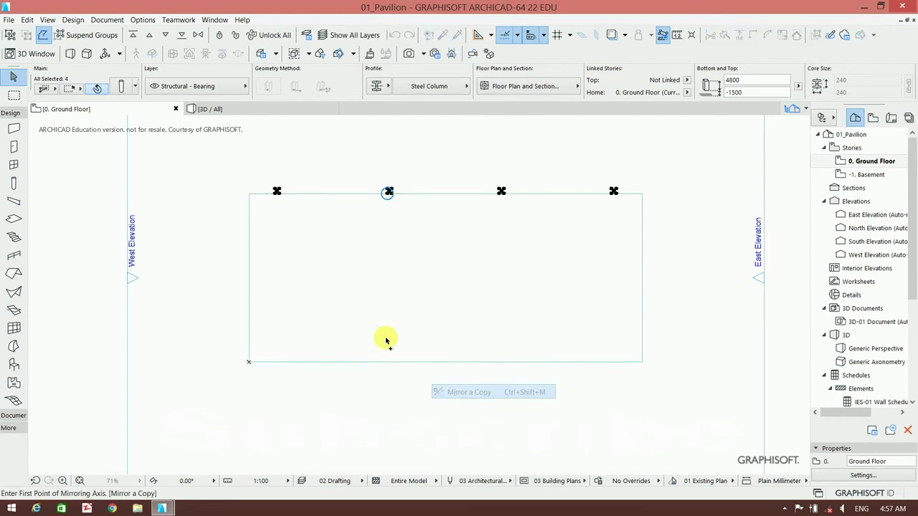
click(250, 279)
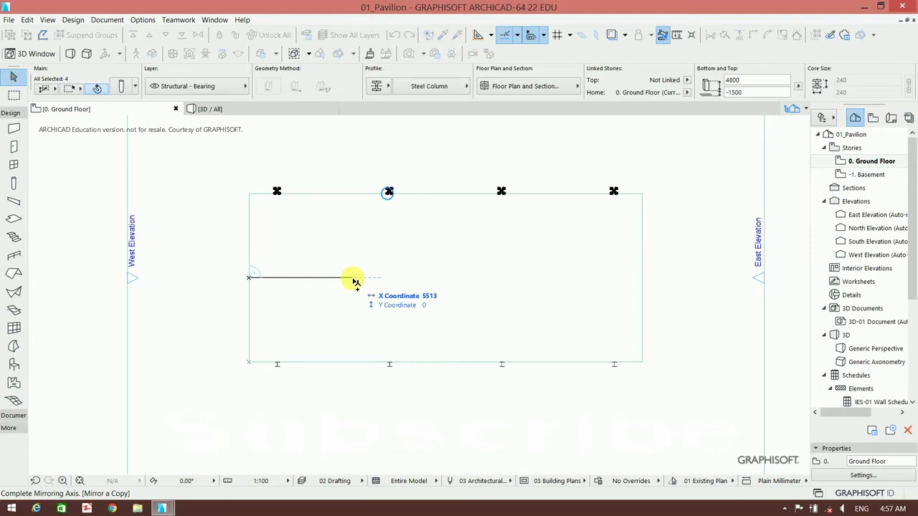
click(356, 280)
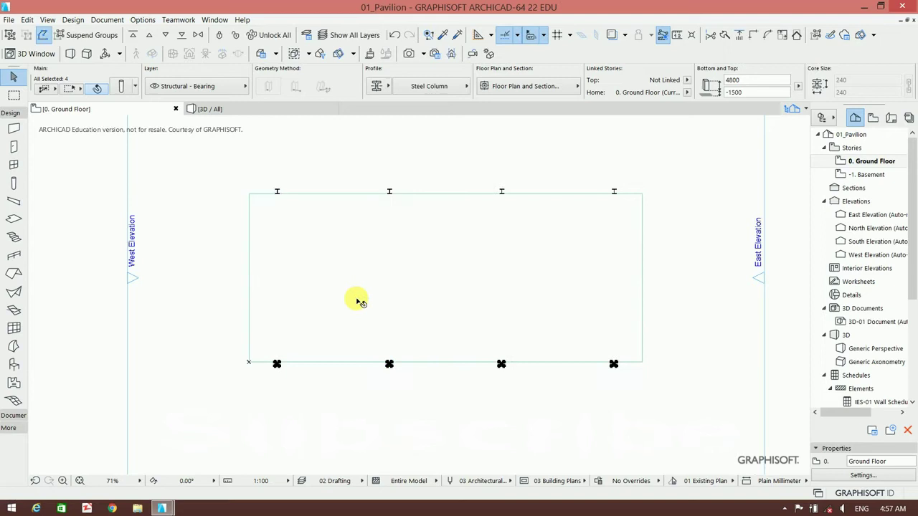
click(381, 379)
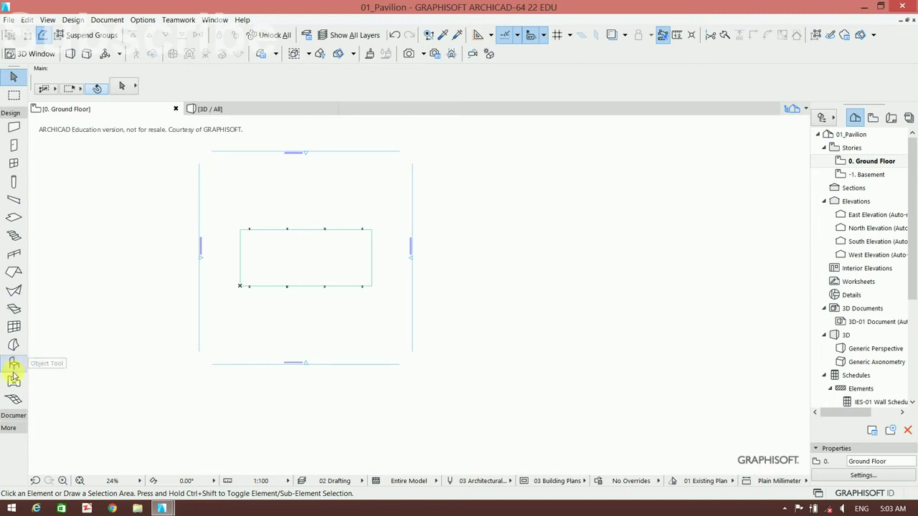
click(14, 399)
scroll(256, 249, up, 3)
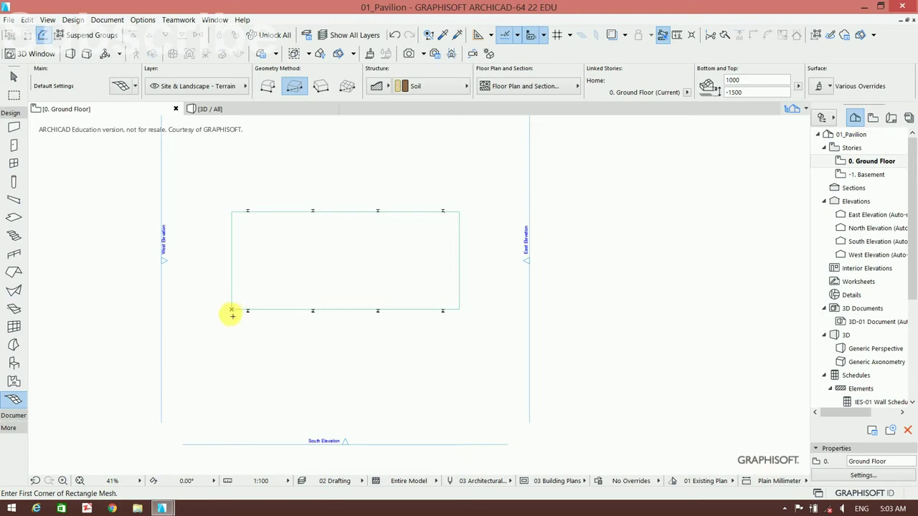
Place the terrain mesh's first corner at X -10500, Y -16500
key(x)
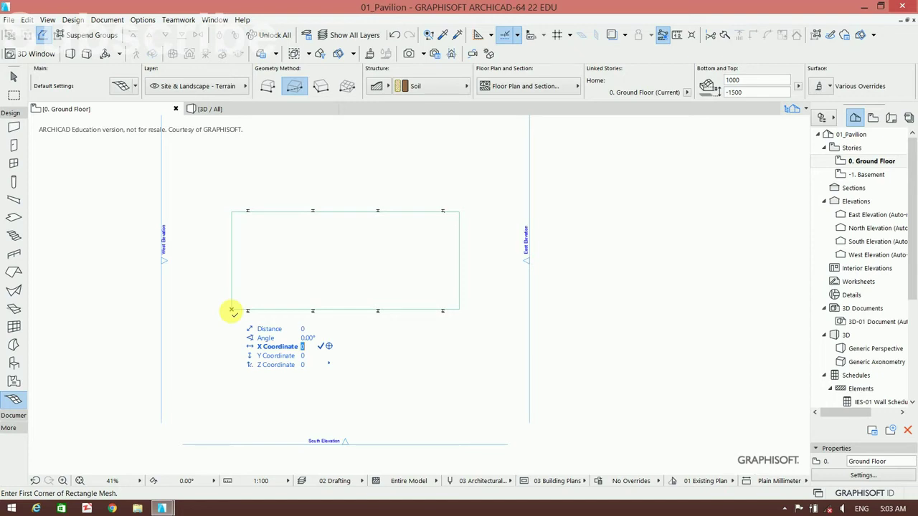
text(-10)
text(500)
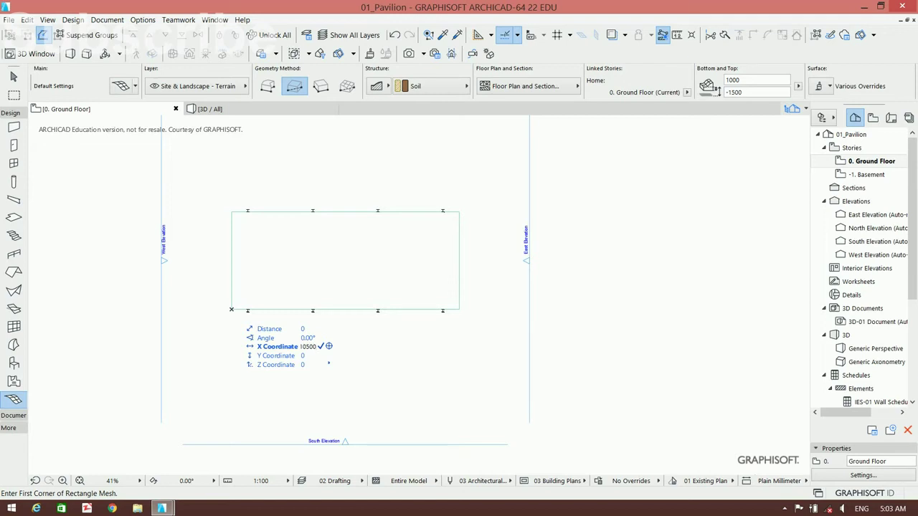
key(Tab)
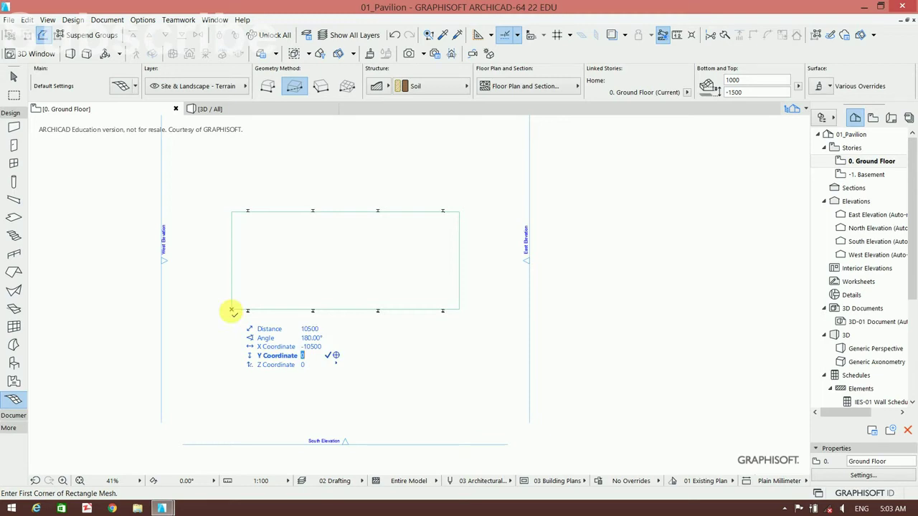
text(16)
text(500)
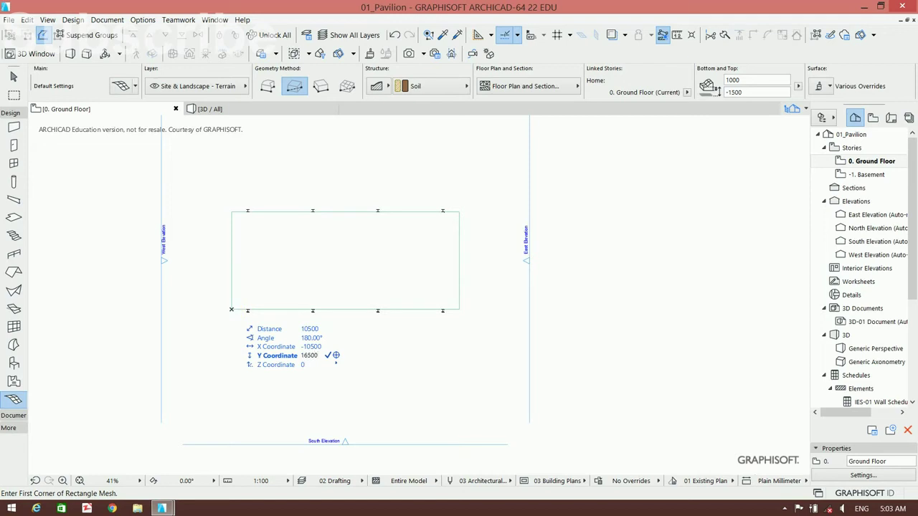
key(BackSpace)
key(BackSpace)
key(BackSpace)
key(BackSpace)
key(BackSpace)
text(16)
text(500)
key(Return)
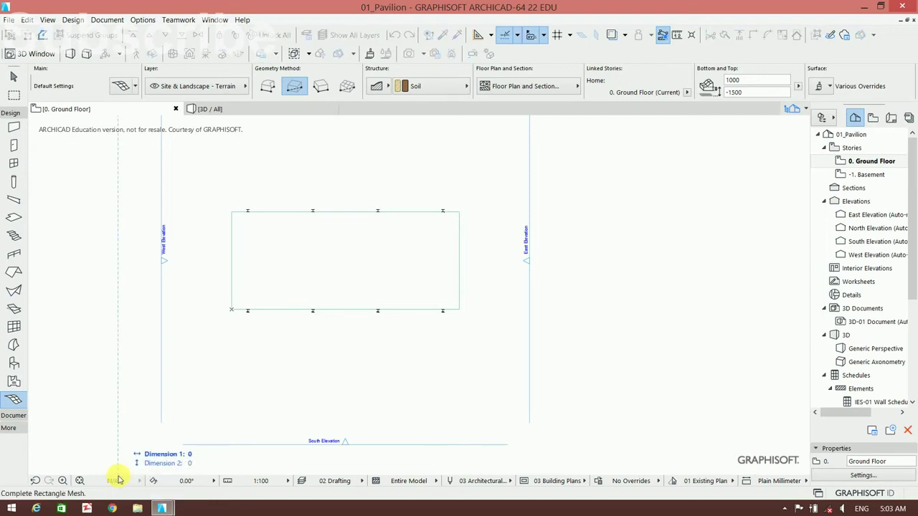
Stretch out the mesh and enter 42000 by 42000 to finish the square Soil terrain
scroll(143, 450, down, 1)
middle_drag(183, 404, 184, 359)
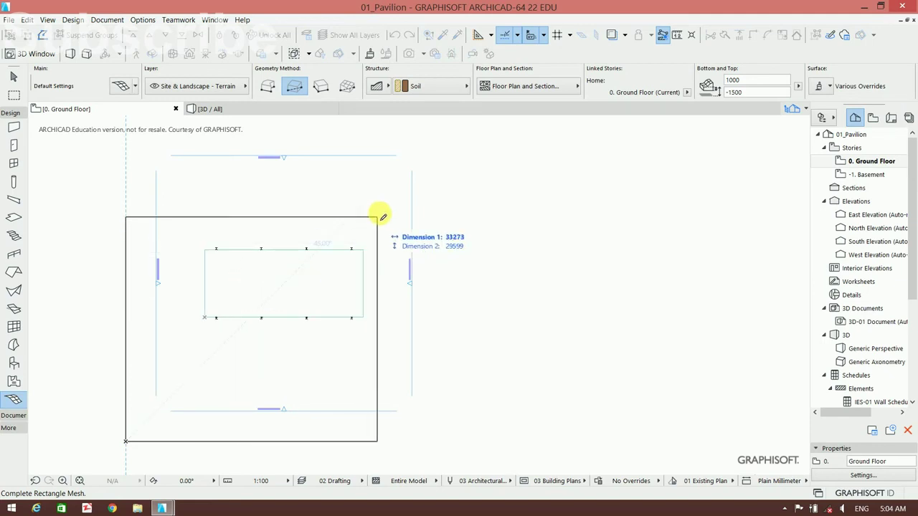
scroll(436, 180, up, 1)
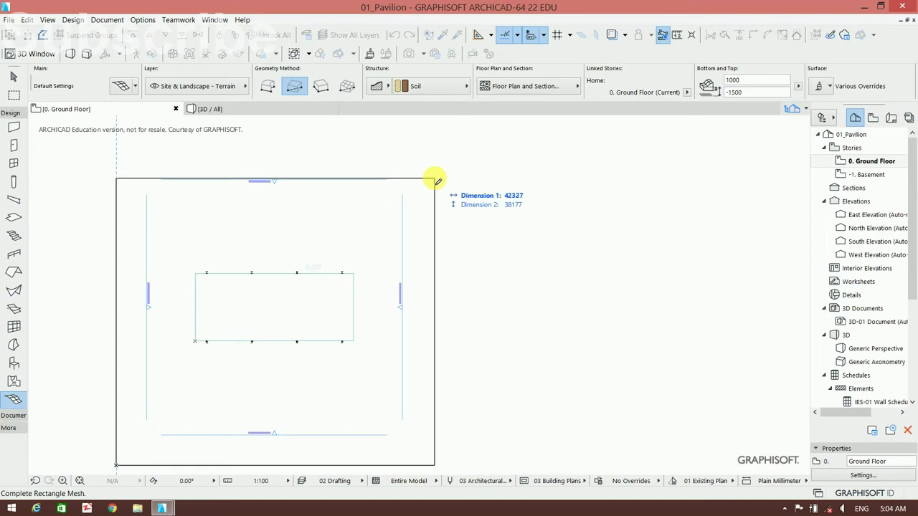
text(420)
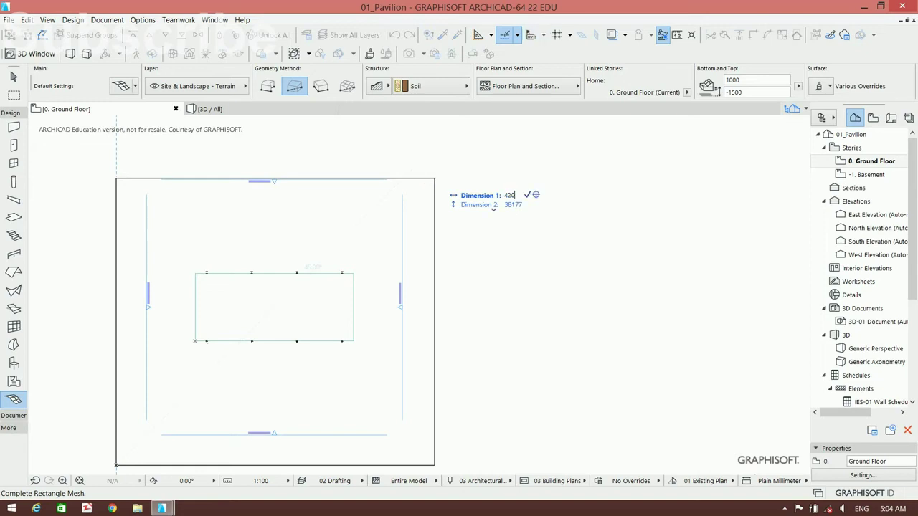
text(00)
key(Tab)
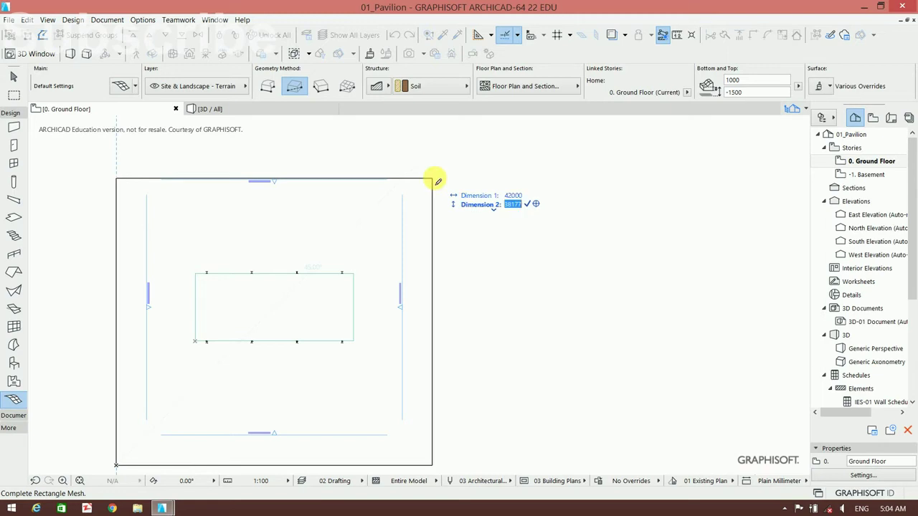
text(42000)
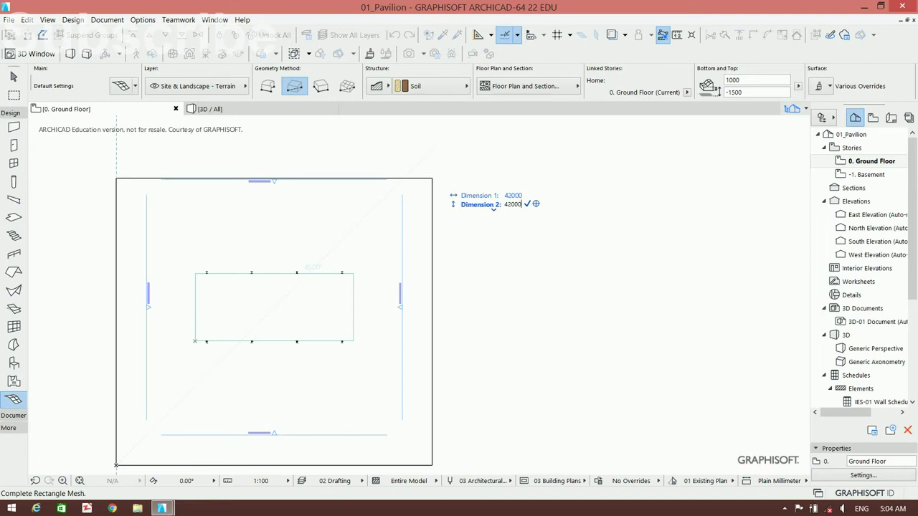
key(Return)
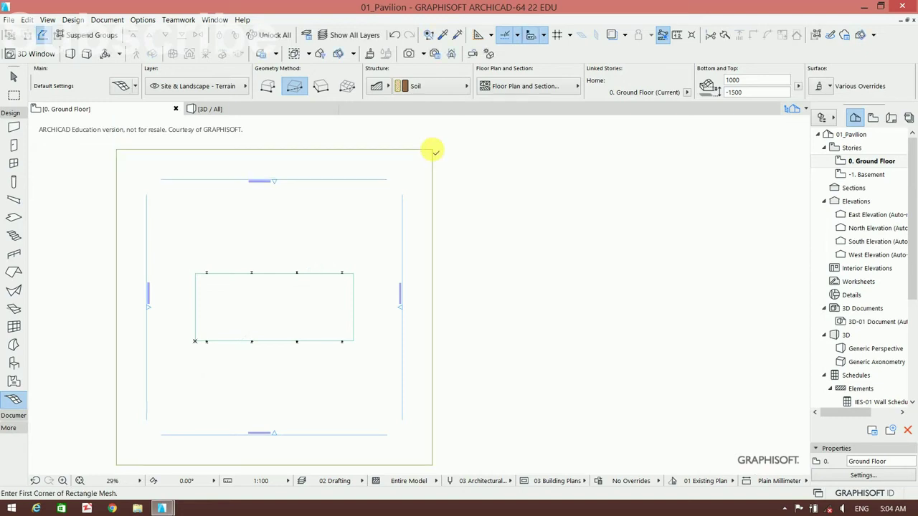
scroll(438, 248, down, 1)
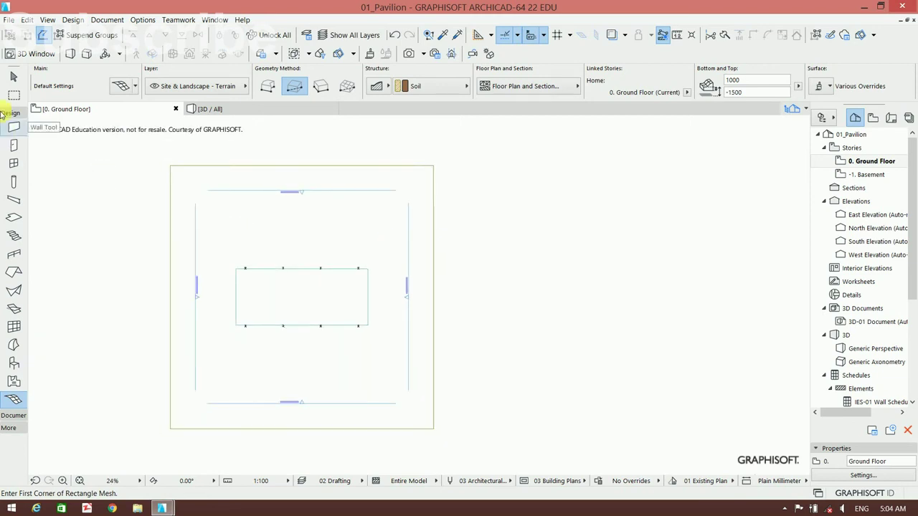
click(12, 79)
click(195, 176)
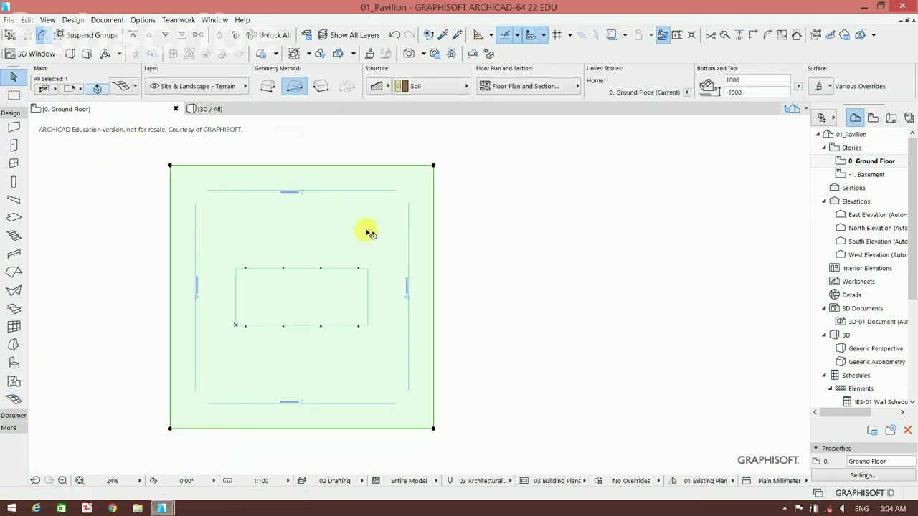
middle_drag(368, 234, 366, 244)
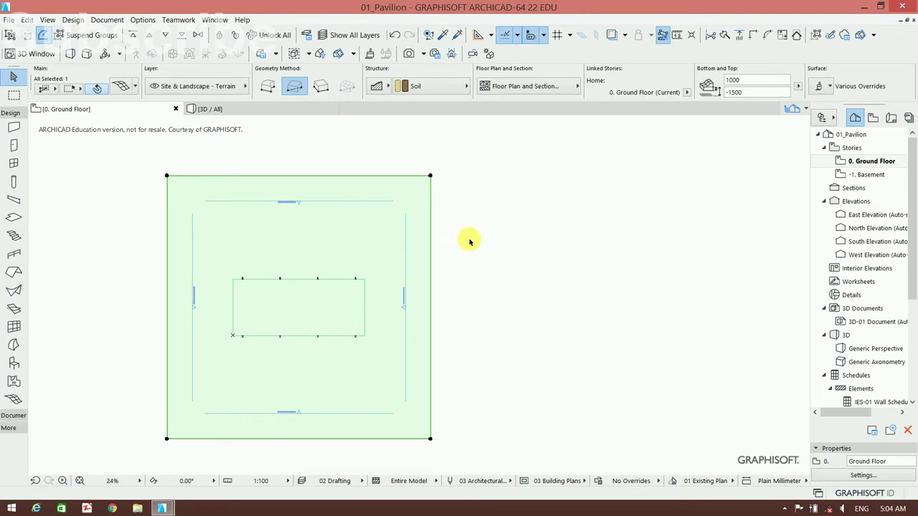
click(445, 151)
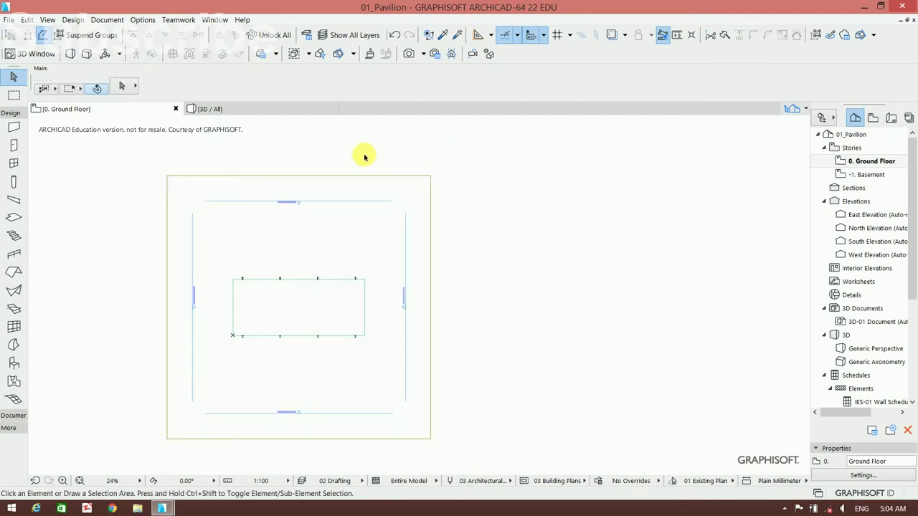
click(266, 112)
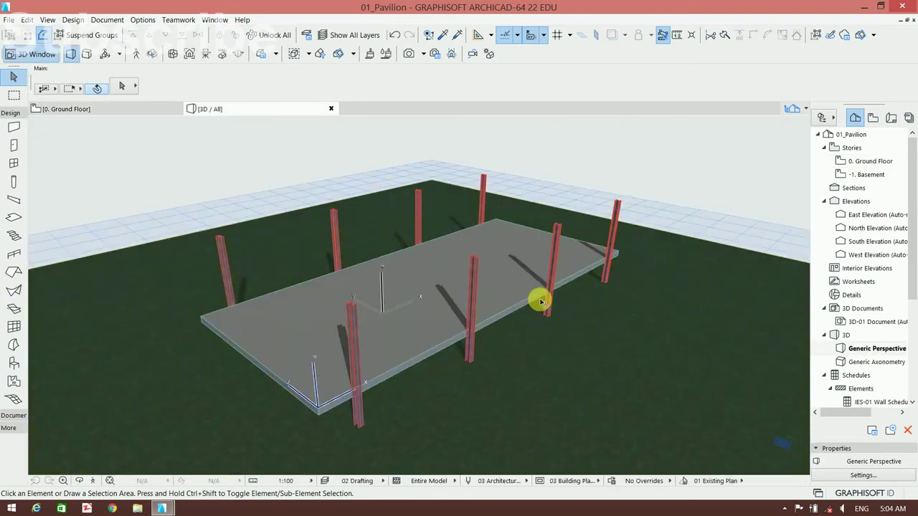
scroll(504, 258, up, 3)
click(641, 271)
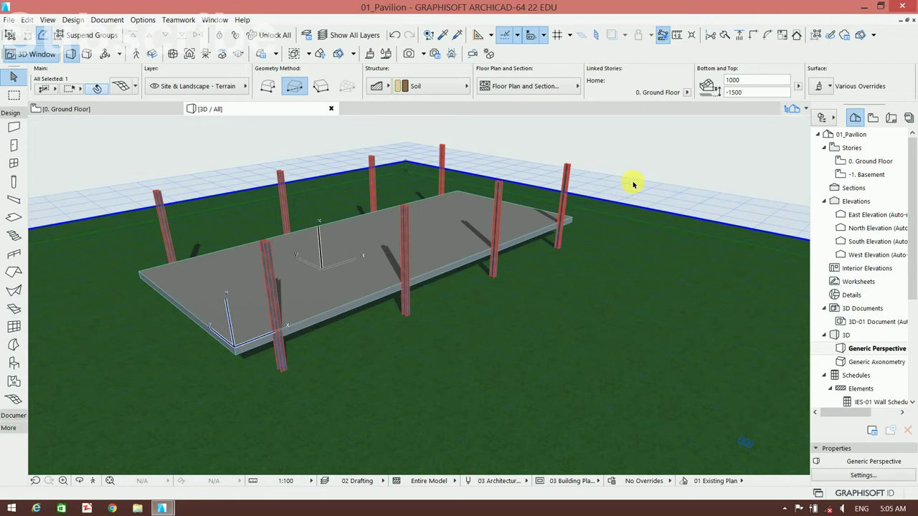
click(608, 164)
click(566, 171)
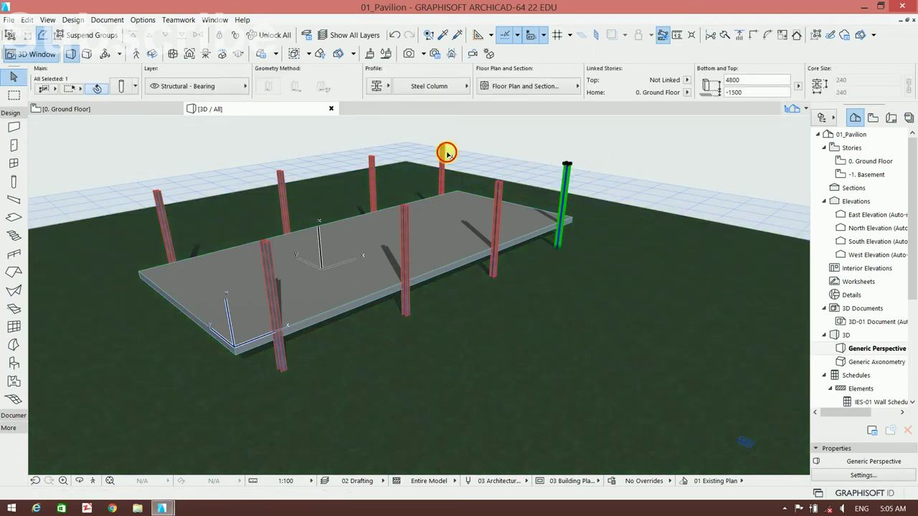
click(445, 155)
click(468, 239)
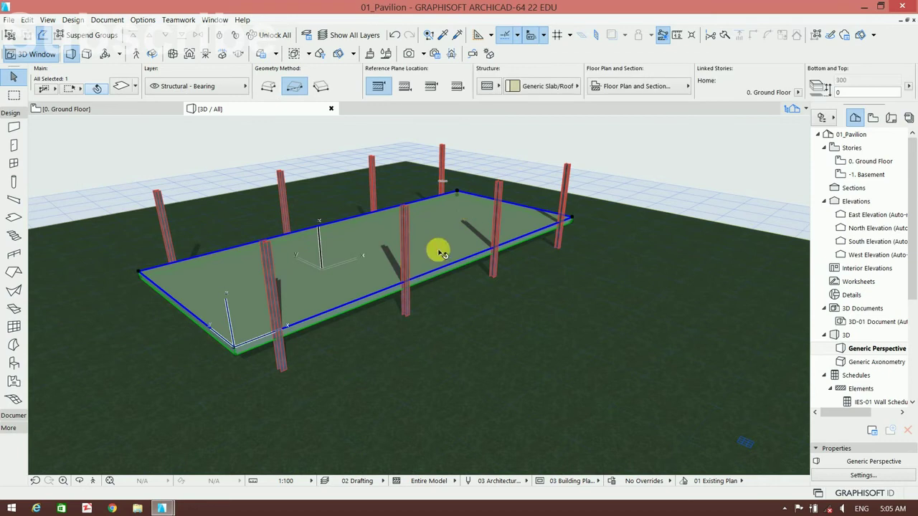
click(483, 135)
scroll(405, 237, up, 3)
scroll(408, 197, up, 3)
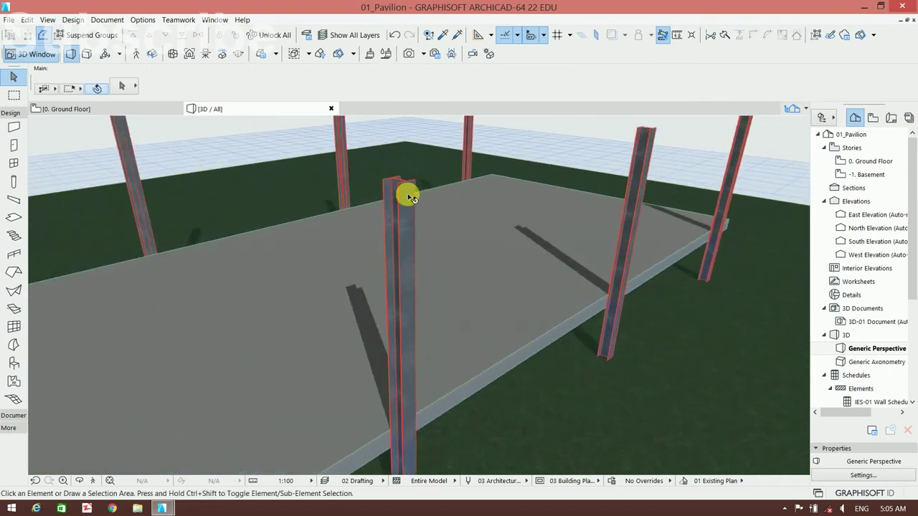
scroll(395, 215, up, 3)
scroll(397, 236, up, 2)
scroll(391, 273, up, 2)
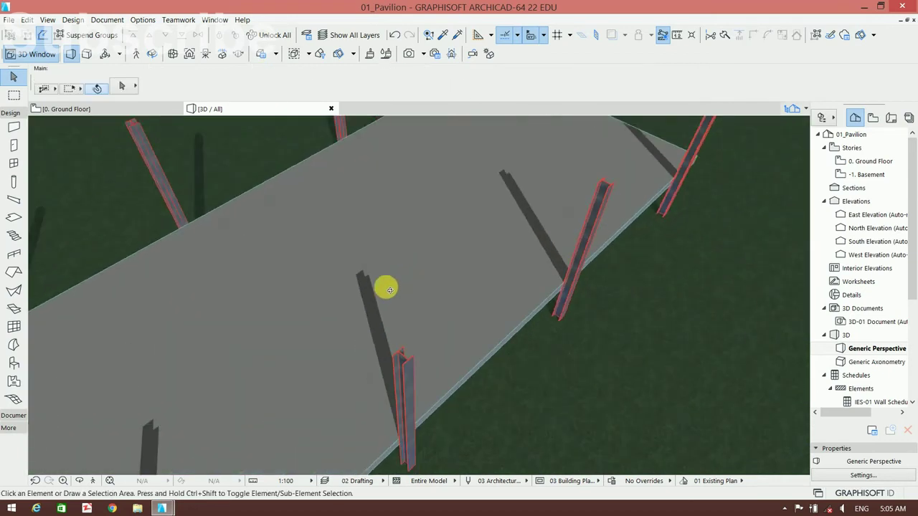
scroll(404, 358, up, 2)
scroll(405, 359, up, 2)
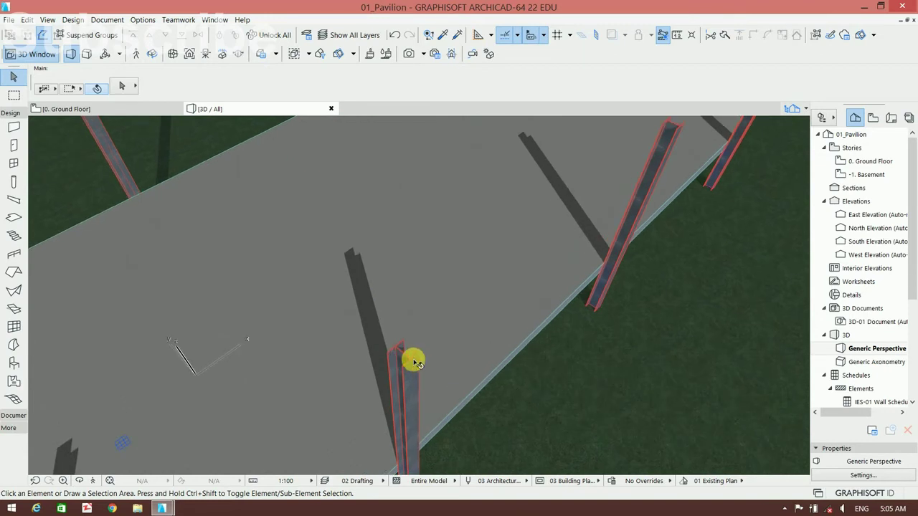
scroll(406, 344, down, 3)
scroll(416, 318, down, 3)
scroll(432, 340, down, 2)
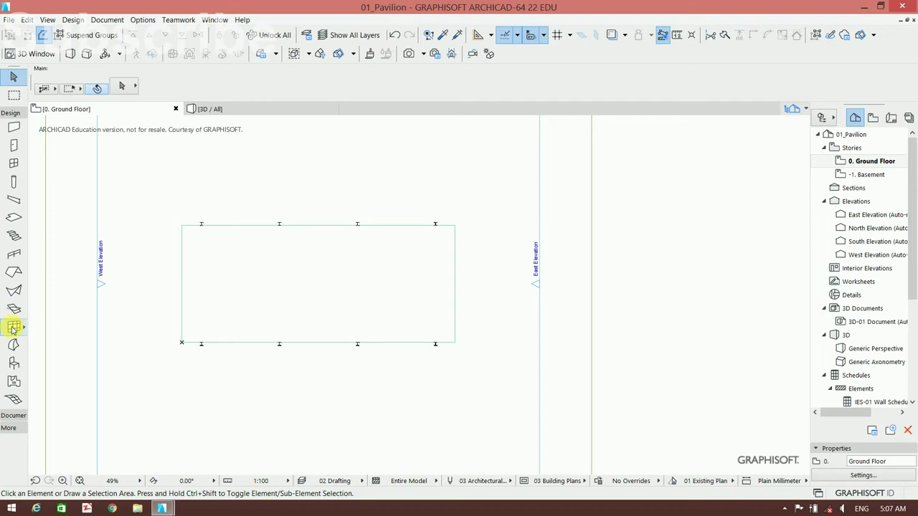
With the Curtain Wall tool, place a first node by coordinates, then cancel that attempt
click(13, 328)
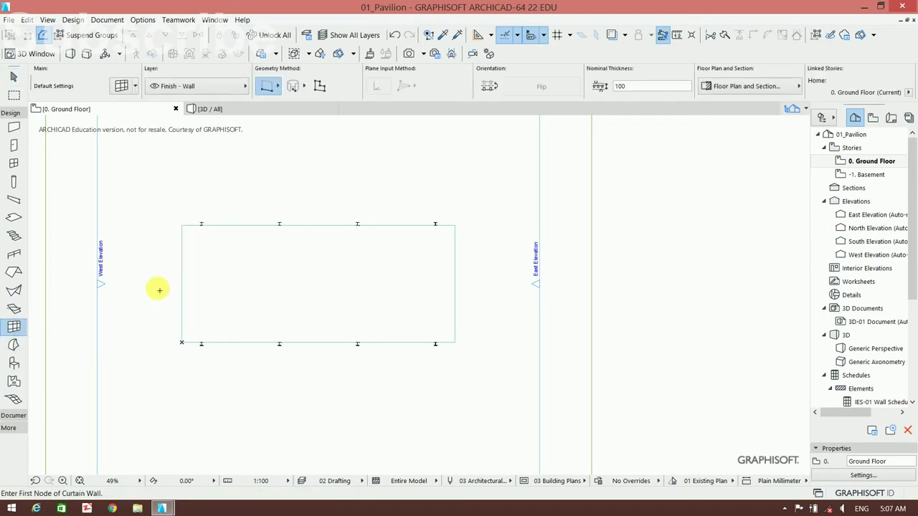
scroll(188, 226, up, 2)
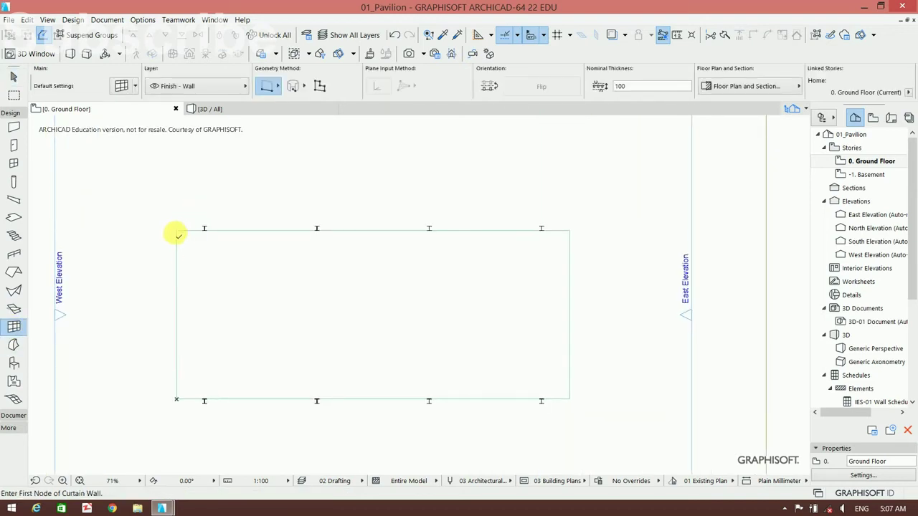
key(x)
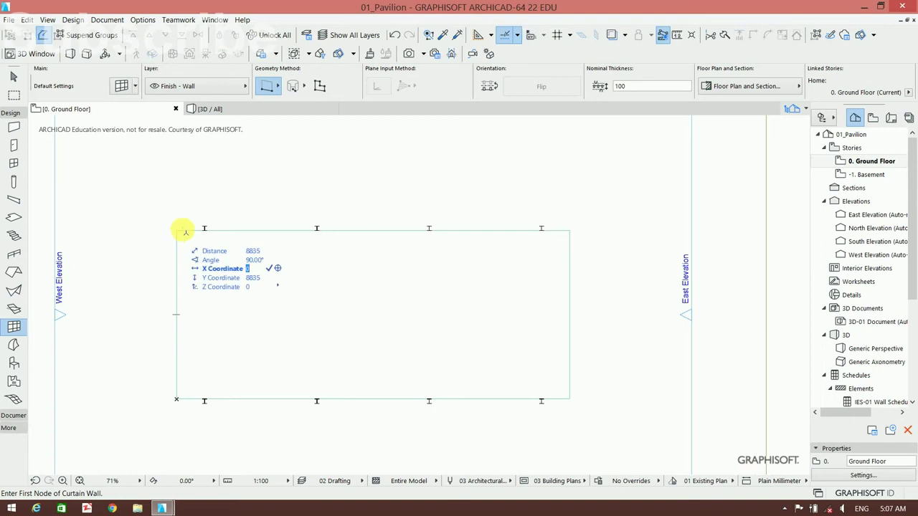
key(Escape)
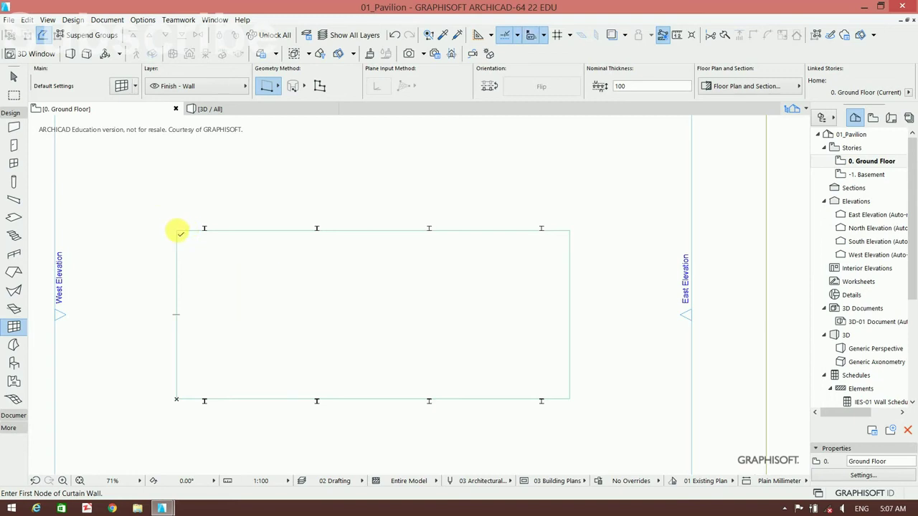
key(x)
text(-6000)
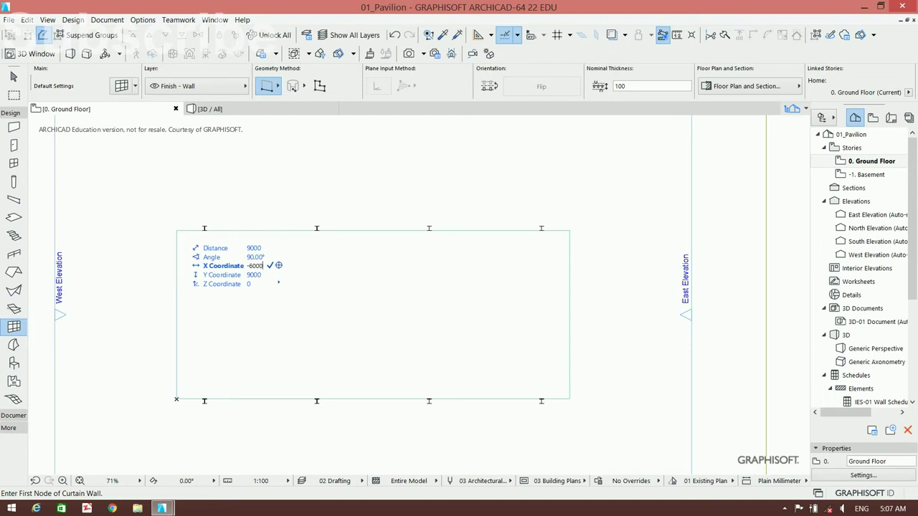
key(Return)
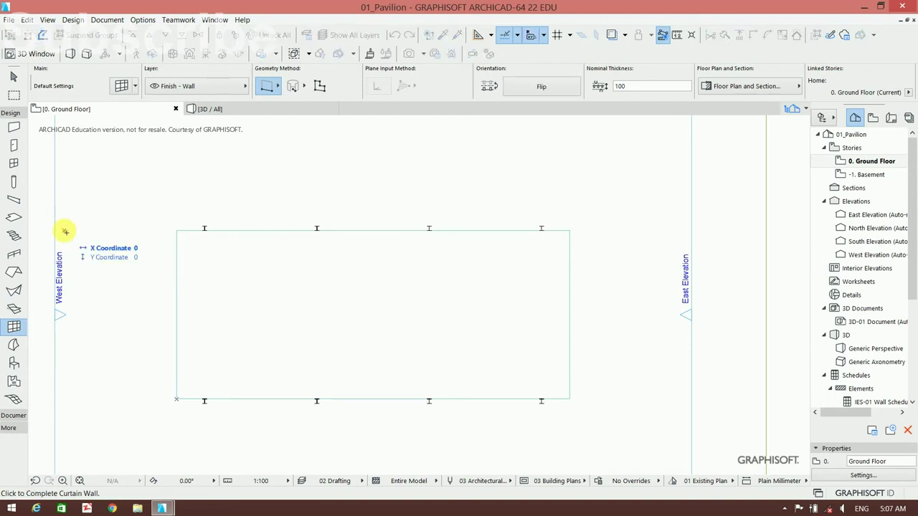
right_click(89, 238)
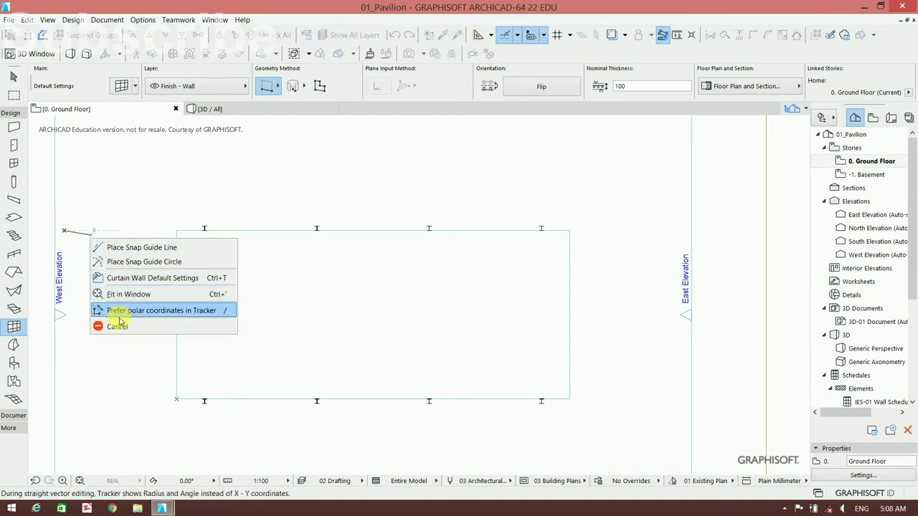
click(119, 325)
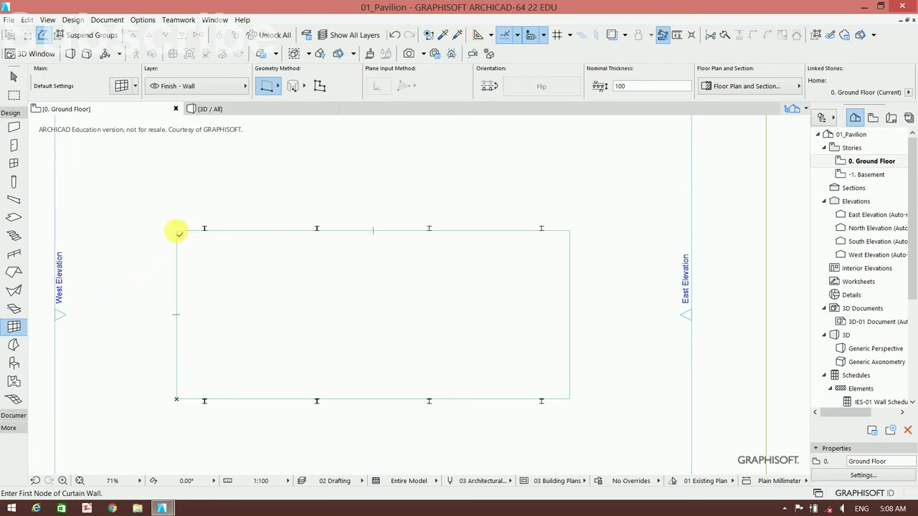
Start the curtain wall at the typed node on X 0 and end it at the slab's bottom edge
key(x)
text(6000)
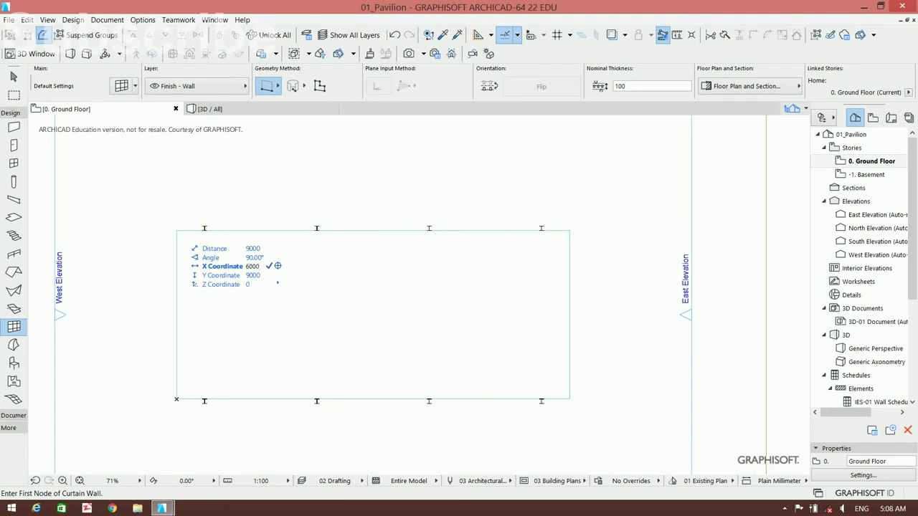
key(Return)
scroll(287, 312, down, 2)
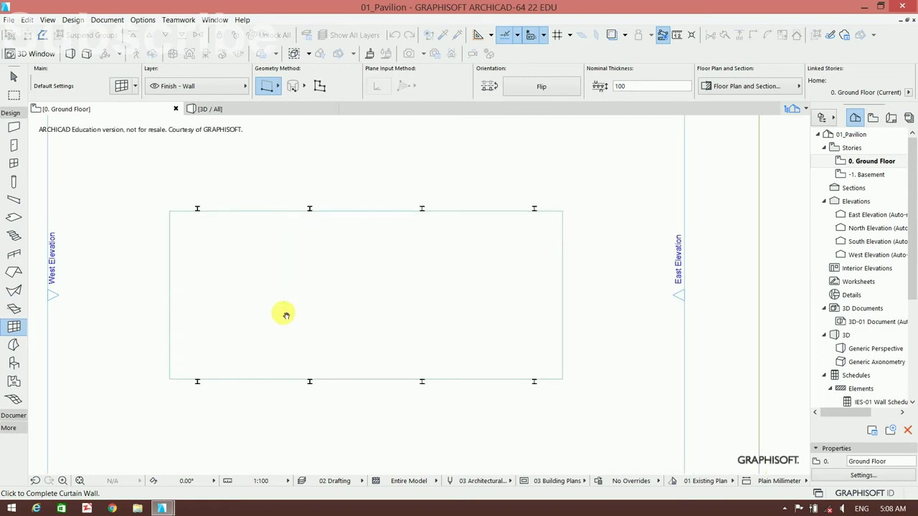
scroll(283, 203, up, 2)
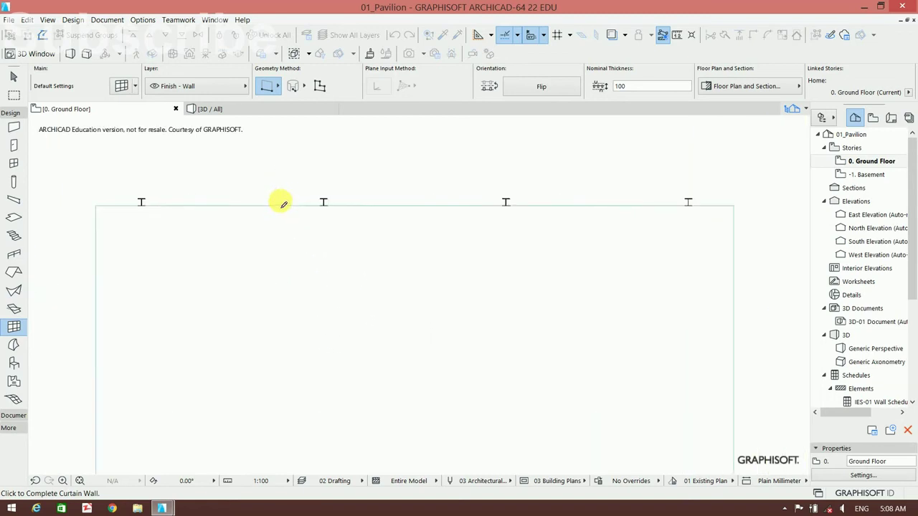
scroll(287, 239, up, 1)
scroll(286, 240, down, 2)
middle_drag(251, 248, 248, 225)
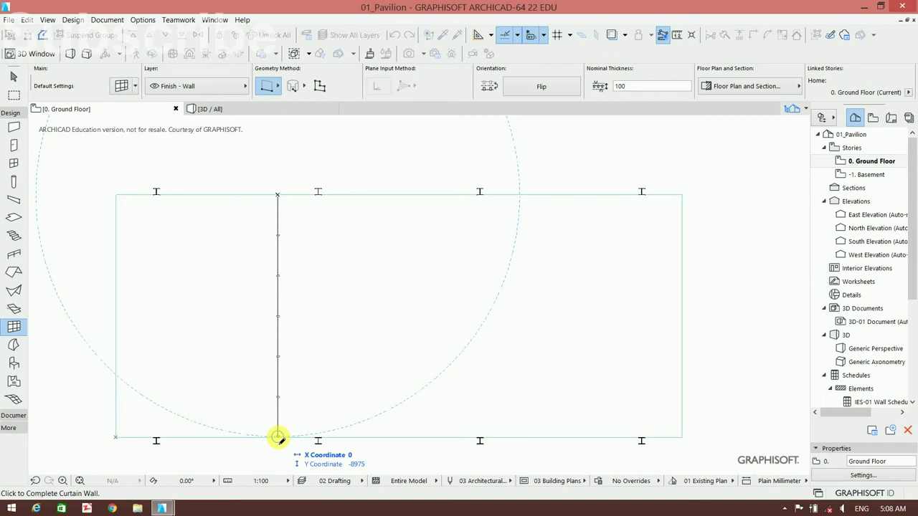
click(279, 436)
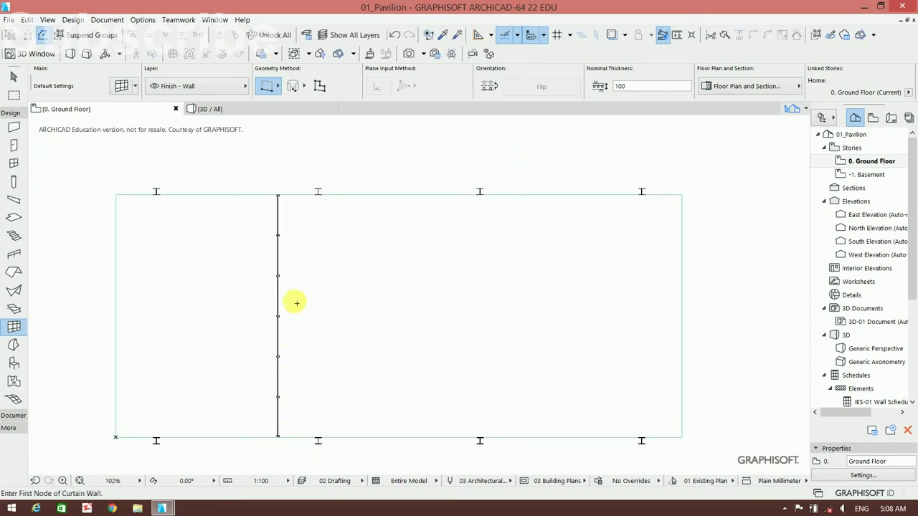
middle_drag(296, 302, 333, 292)
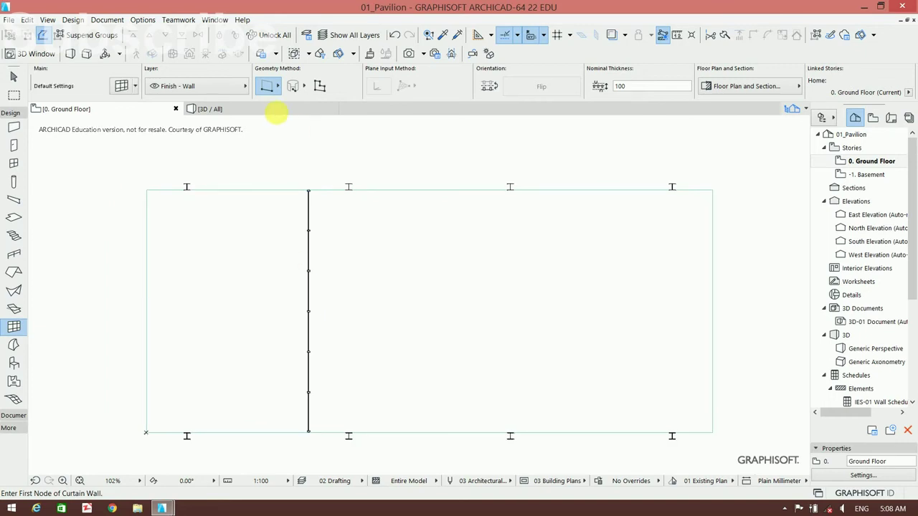
click(276, 109)
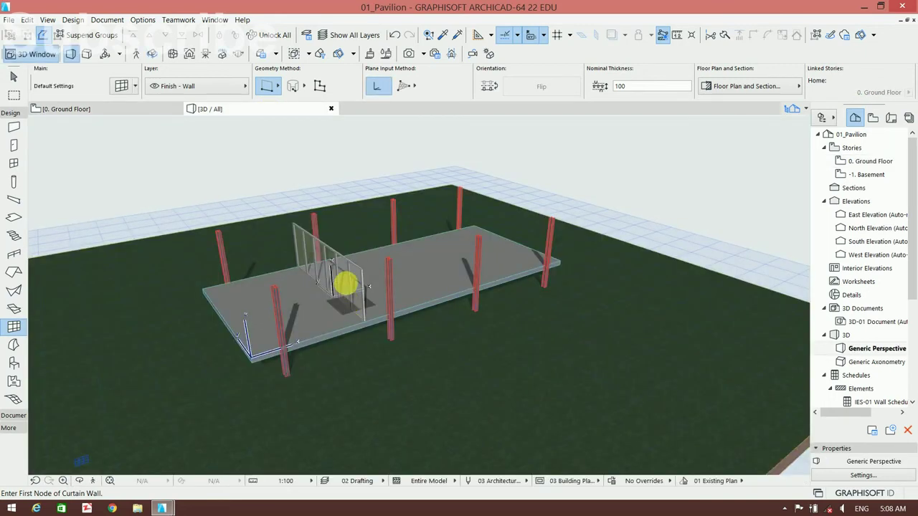
mouse_move(318, 279)
shift+middle_down()
mouse_move(424, 248)
mouse_move(399, 260)
shift+middle_up()
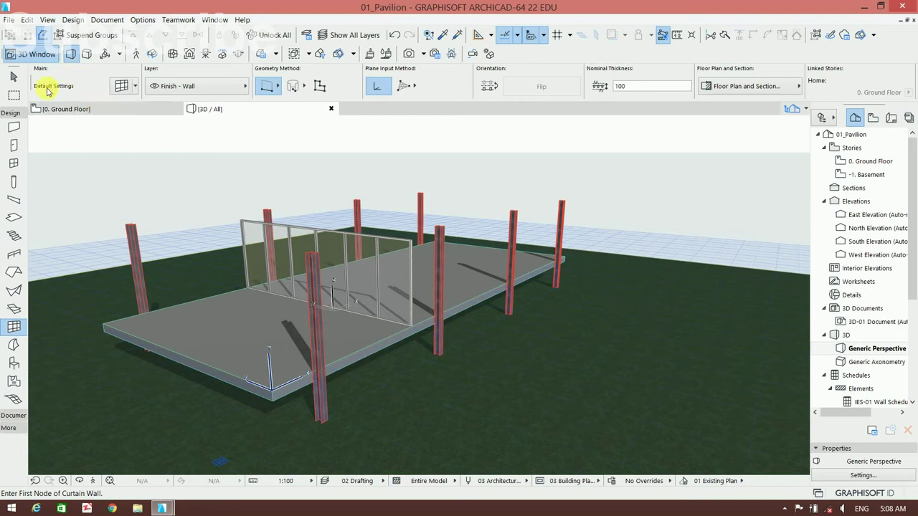
click(72, 108)
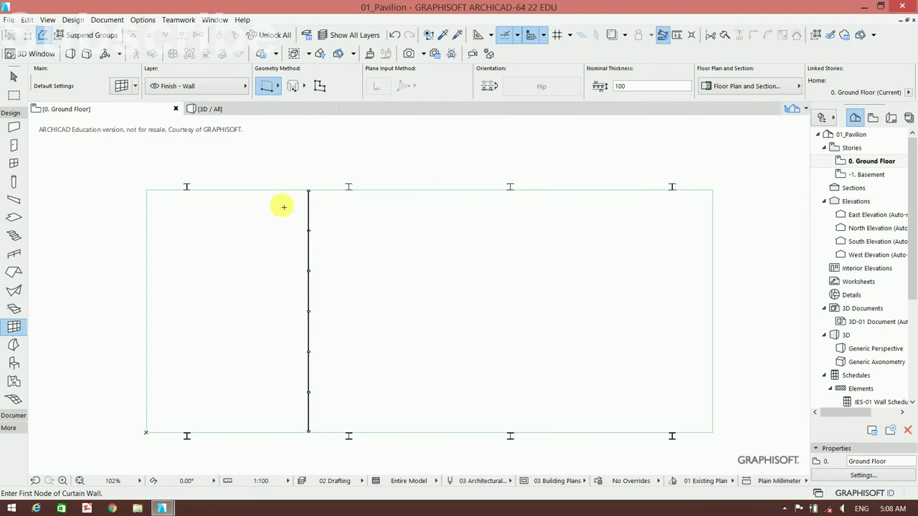
Draw curtain walls along the slab's top, right and bottom edges
click(309, 192)
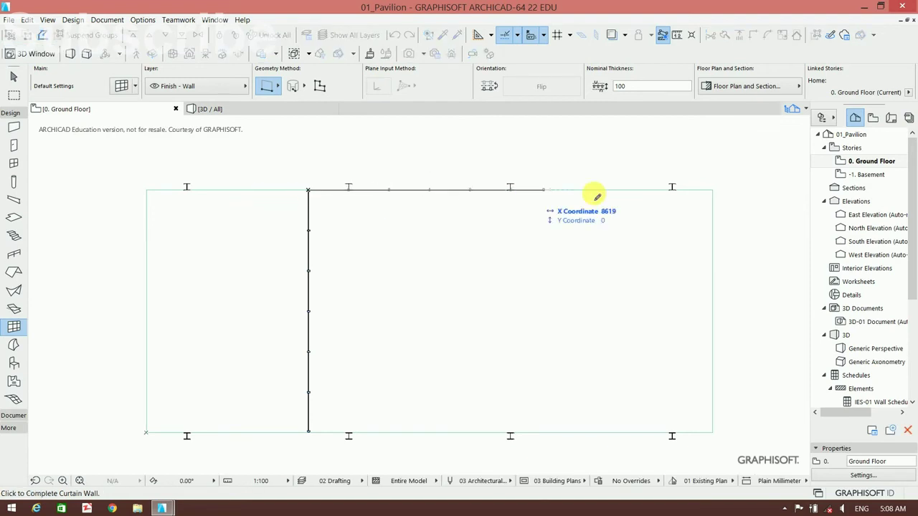
click(712, 192)
click(712, 192)
middle_drag(696, 297, 614, 272)
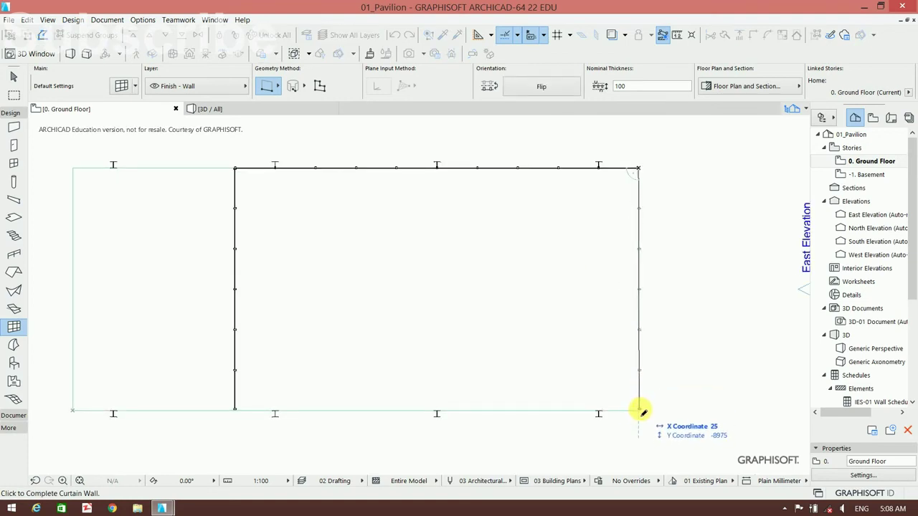
click(639, 410)
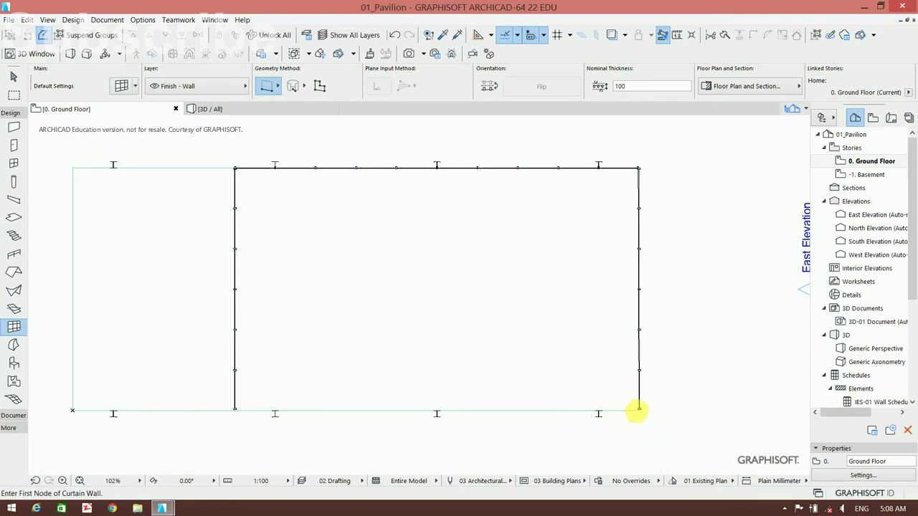
click(639, 410)
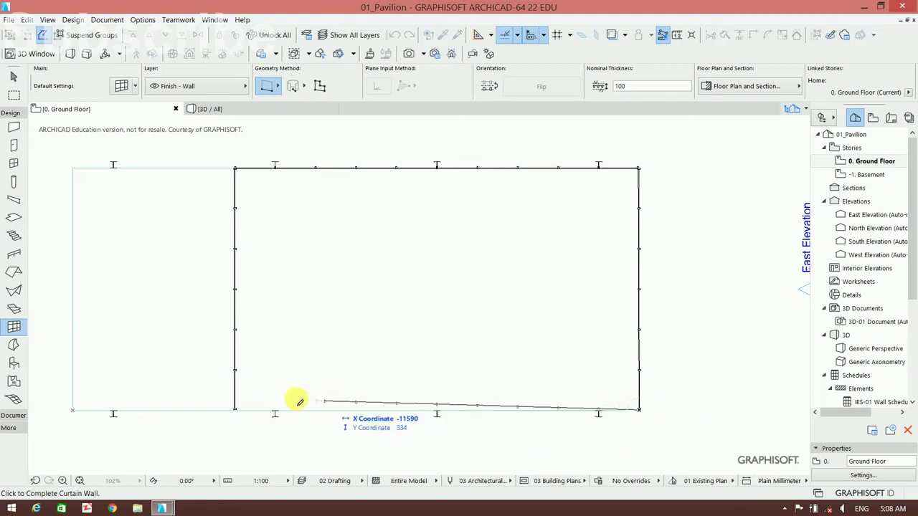
click(236, 412)
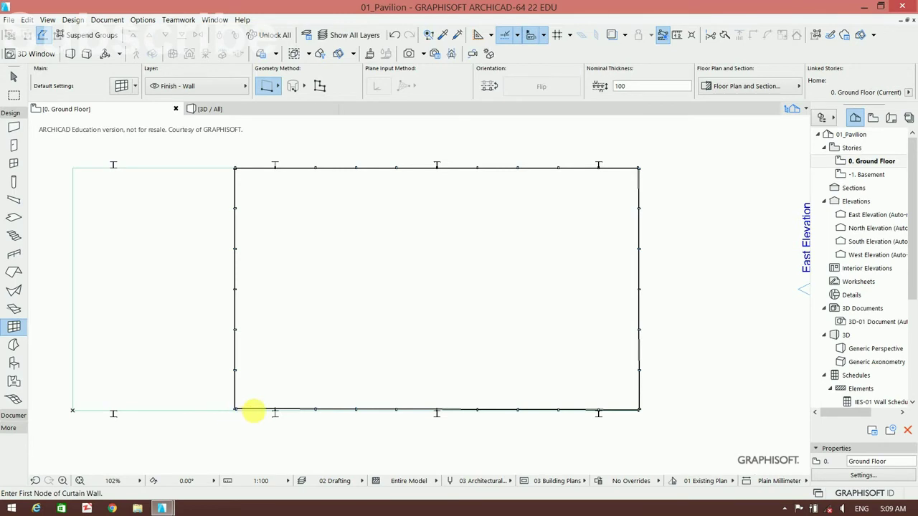
scroll(402, 424, up, 3)
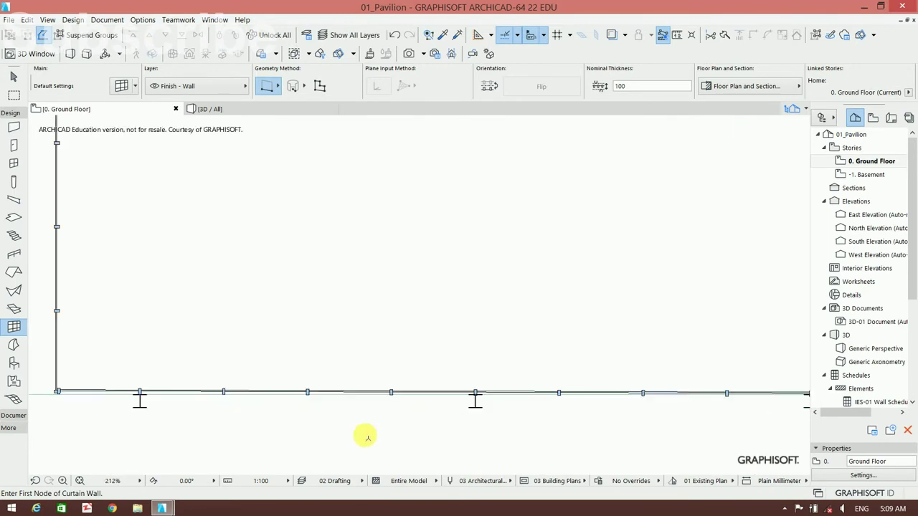
scroll(309, 389, down, 1)
scroll(344, 393, down, 1)
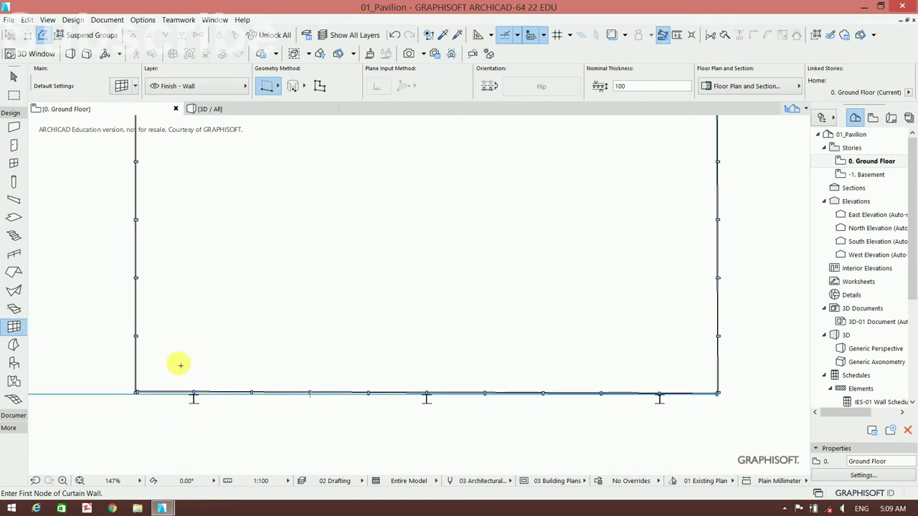
scroll(150, 406, up, 3)
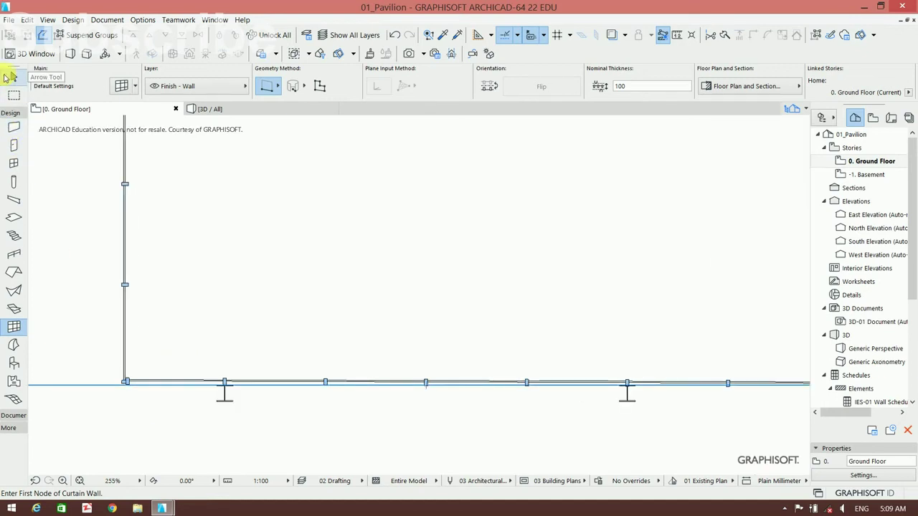
Select the bottom curtain wall and move its end node to a new position
click(14, 76)
click(164, 379)
scroll(164, 380, down, 3)
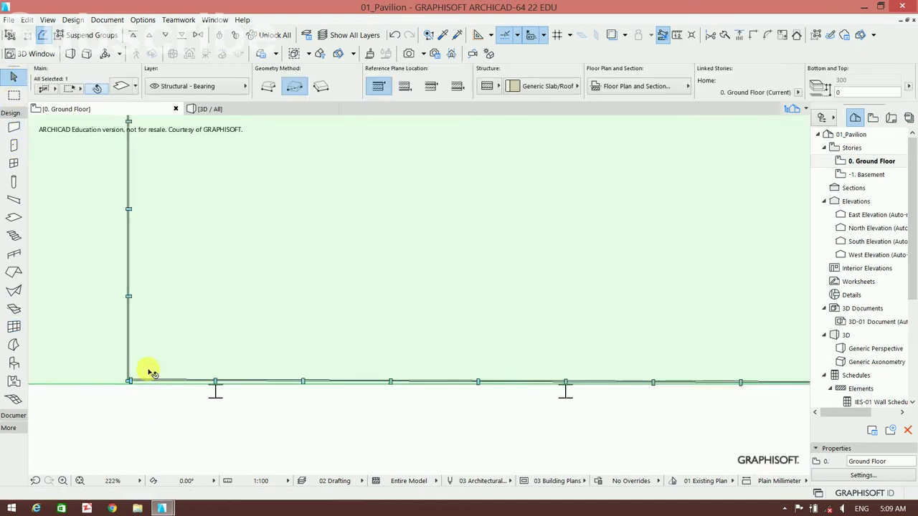
click(139, 365)
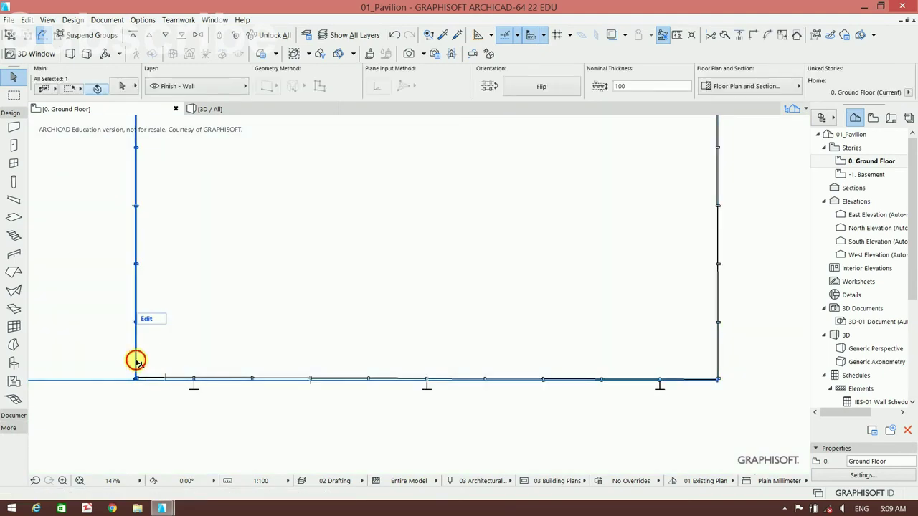
click(143, 369)
click(153, 379)
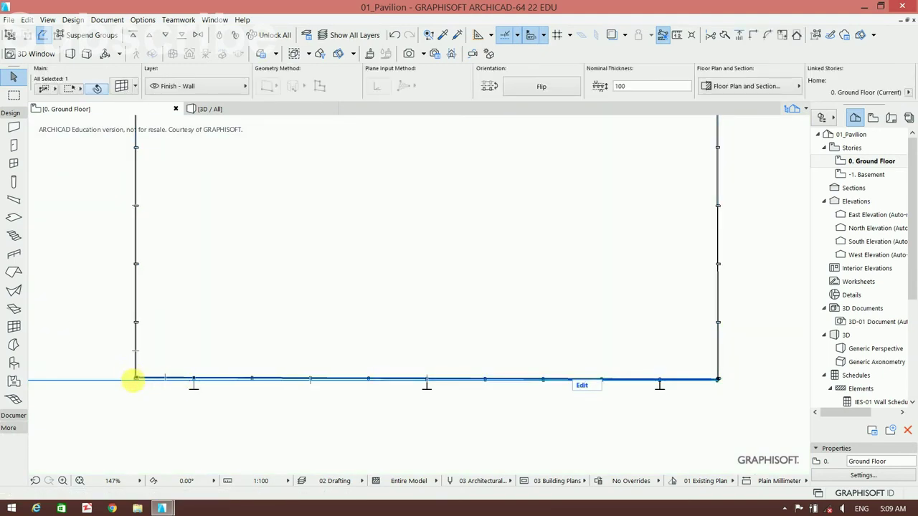
click(137, 379)
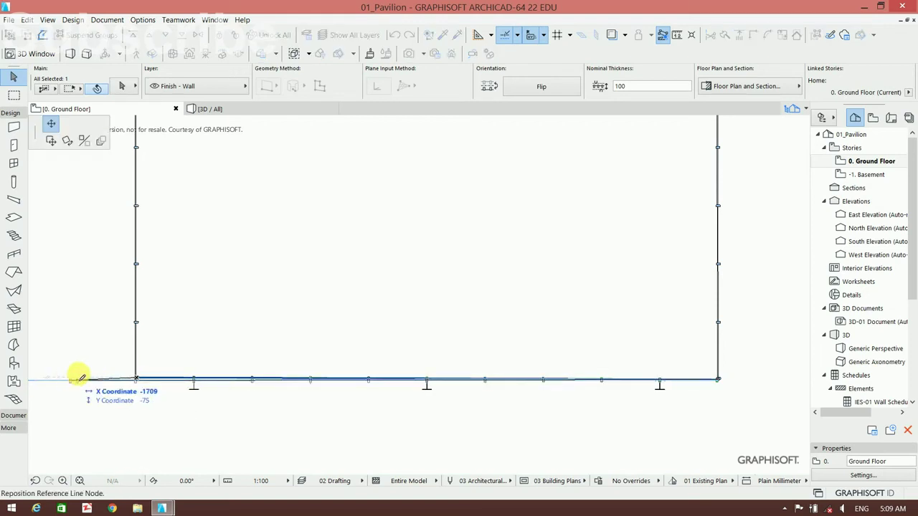
scroll(122, 378, up, 5)
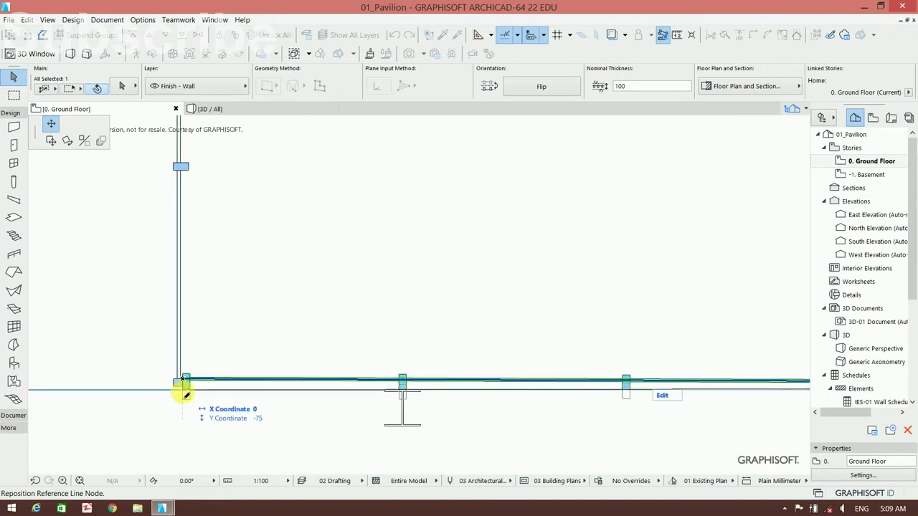
click(182, 388)
Reposition the corner node so the bottom and left curtain walls meet cleanly
scroll(144, 385, down, 2)
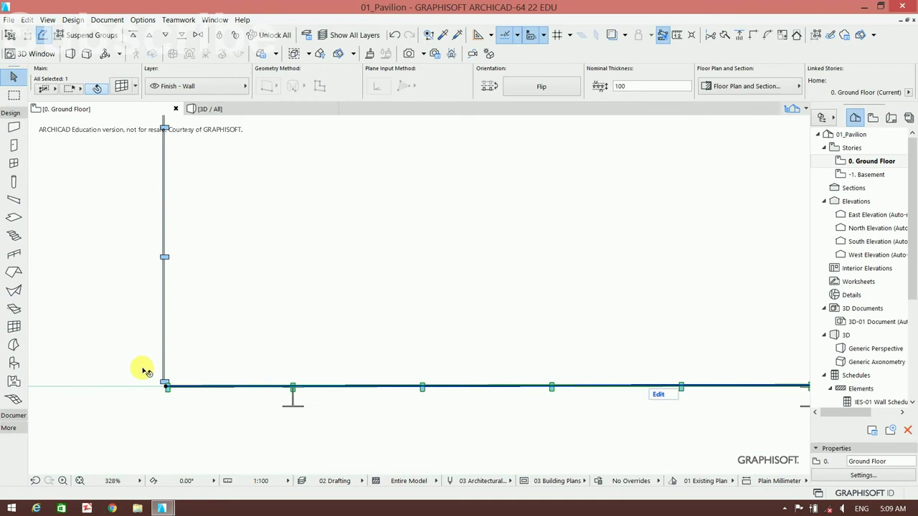
scroll(147, 370, down, 2)
scroll(158, 380, up, 2)
scroll(168, 400, up, 5)
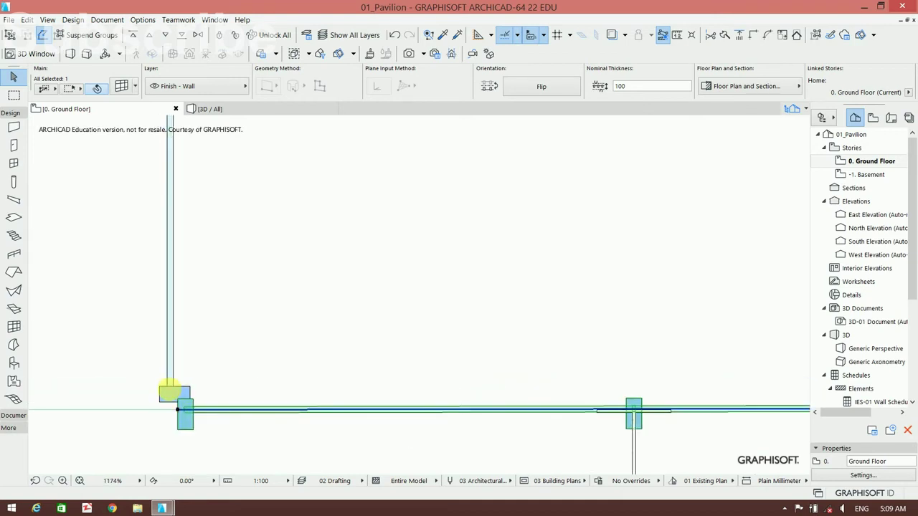
click(169, 402)
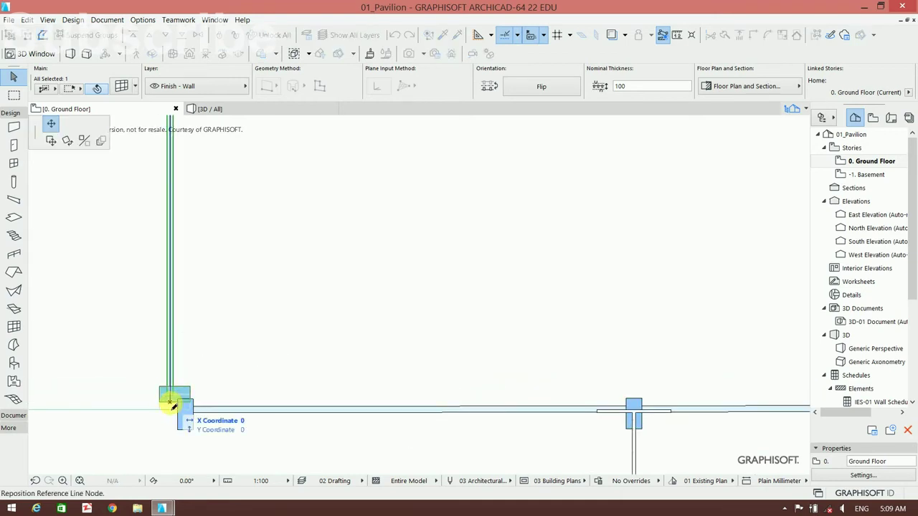
click(173, 413)
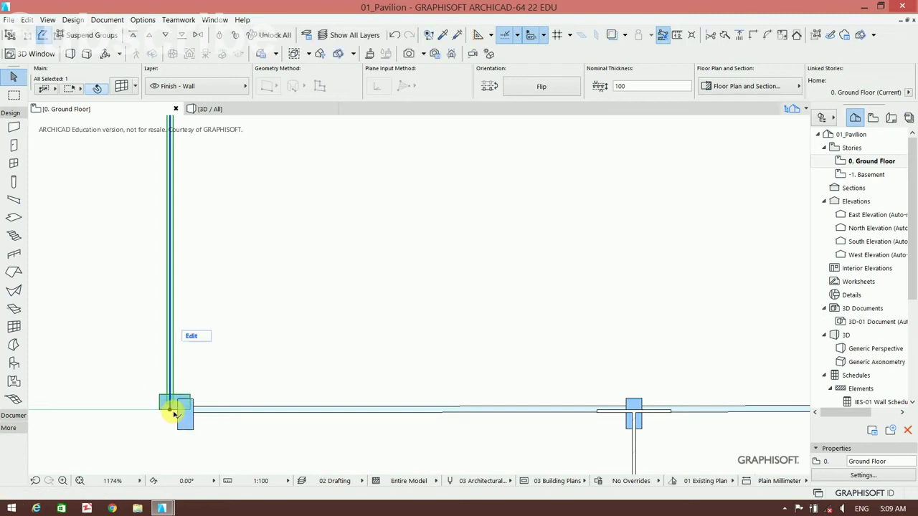
scroll(154, 405, down, 4)
scroll(211, 383, down, 2)
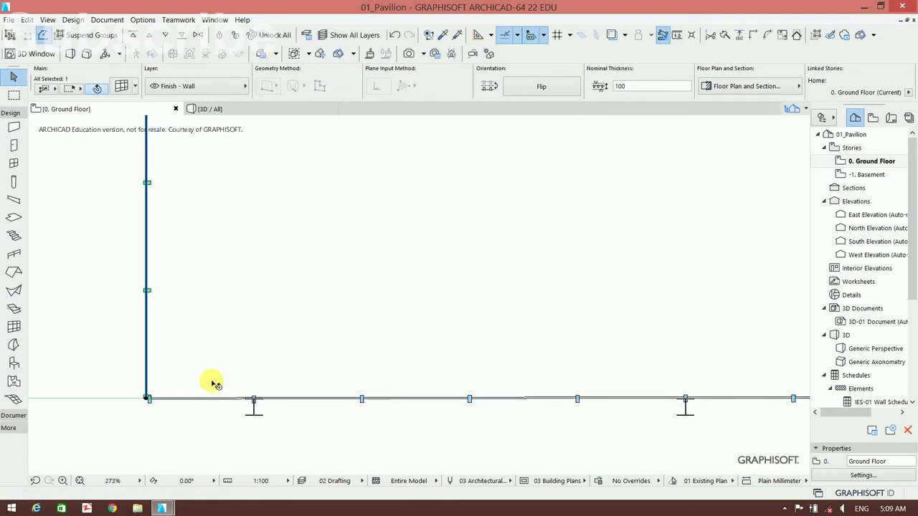
scroll(272, 367, down, 1)
scroll(273, 368, down, 1)
Switch to the 3D view and orbit until the pavilion's long side faces front
click(266, 109)
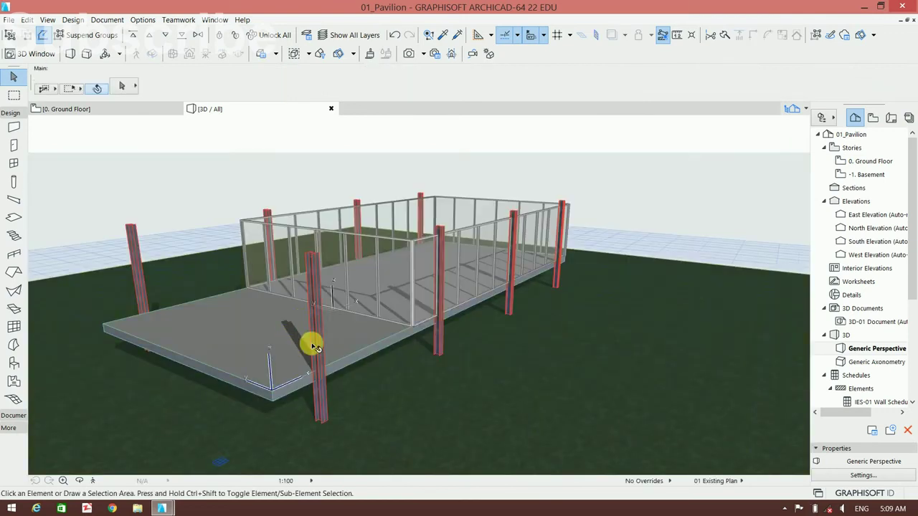
right_click(173, 187)
click(236, 199)
mouse_move(236, 199)
mouse_down()
mouse_move(349, 222)
mouse_move(313, 243)
mouse_up()
drag(469, 180, 452, 228)
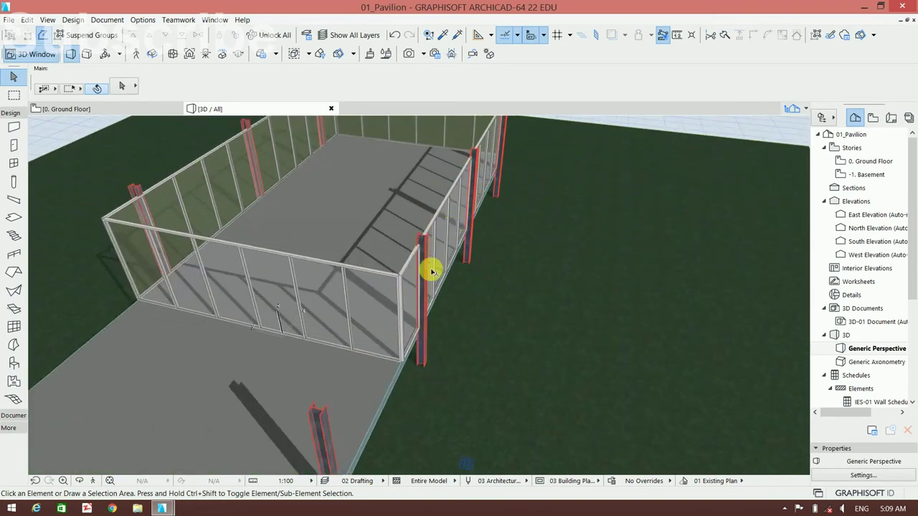
mouse_move(432, 272)
mouse_down()
mouse_move(427, 293)
mouse_move(176, 129)
mouse_up()
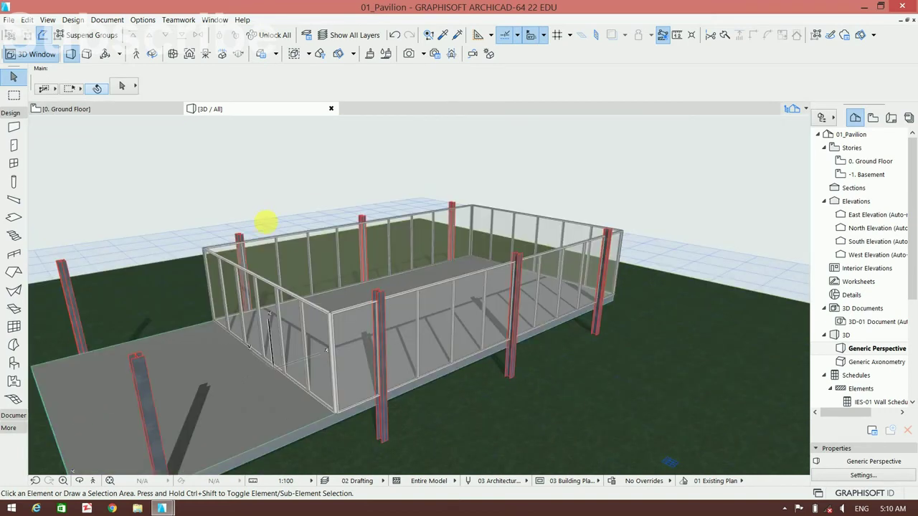
mouse_move(266, 221)
mouse_down()
mouse_move(351, 196)
mouse_move(420, 223)
mouse_up()
mouse_move(253, 328)
mouse_down()
mouse_move(297, 313)
mouse_move(318, 320)
mouse_up()
Select the front curtain wall and open the Design menu
click(322, 341)
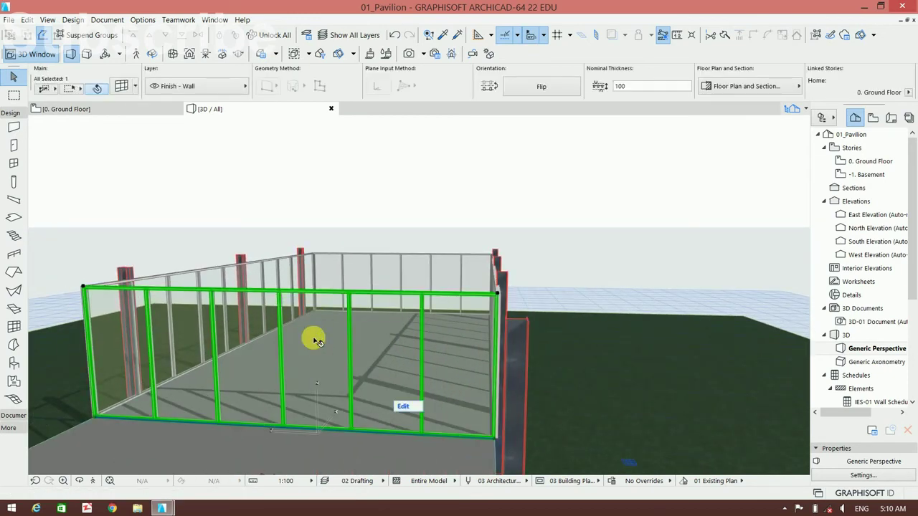
right_click(316, 341)
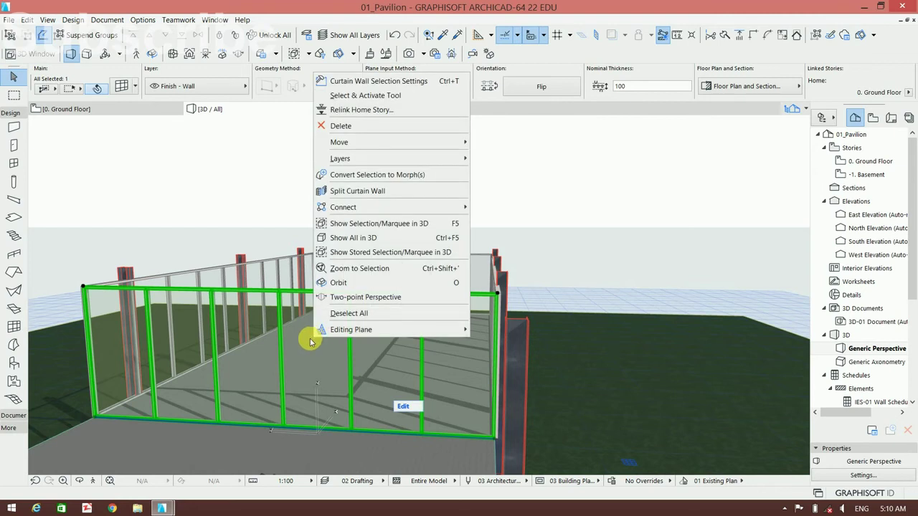
key(Escape)
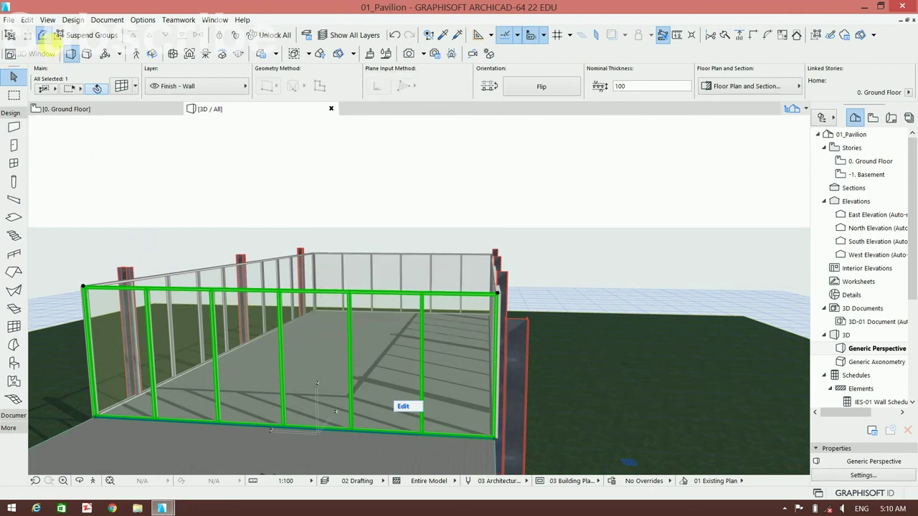
click(77, 25)
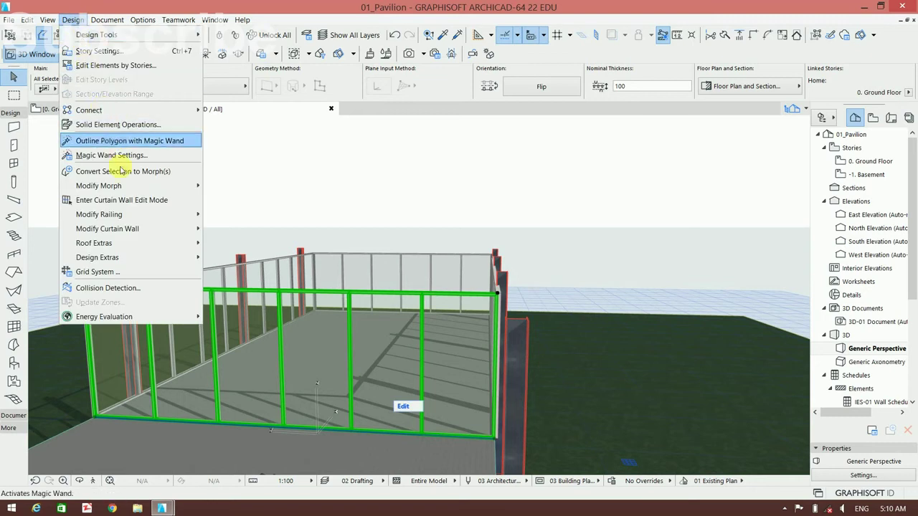
Enter Curtain Wall Edit Mode and move the second mullion 2250 to the right
click(151, 200)
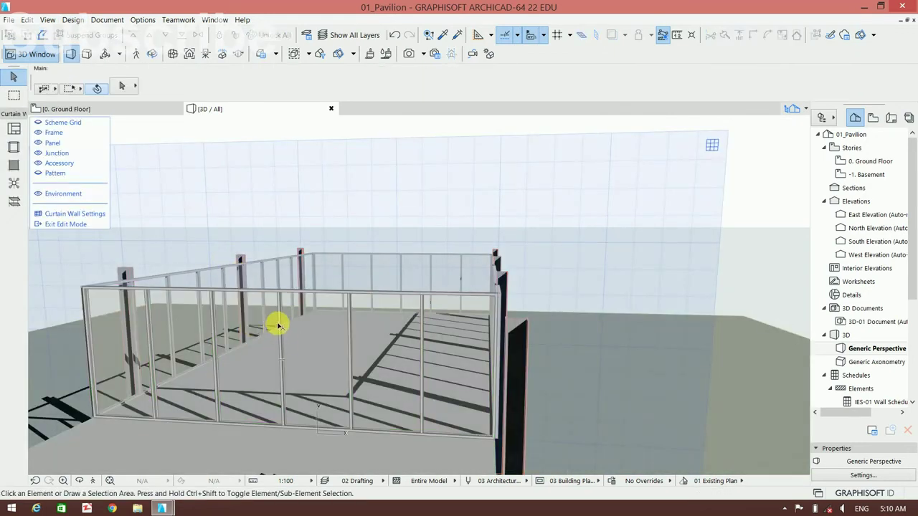
click(154, 341)
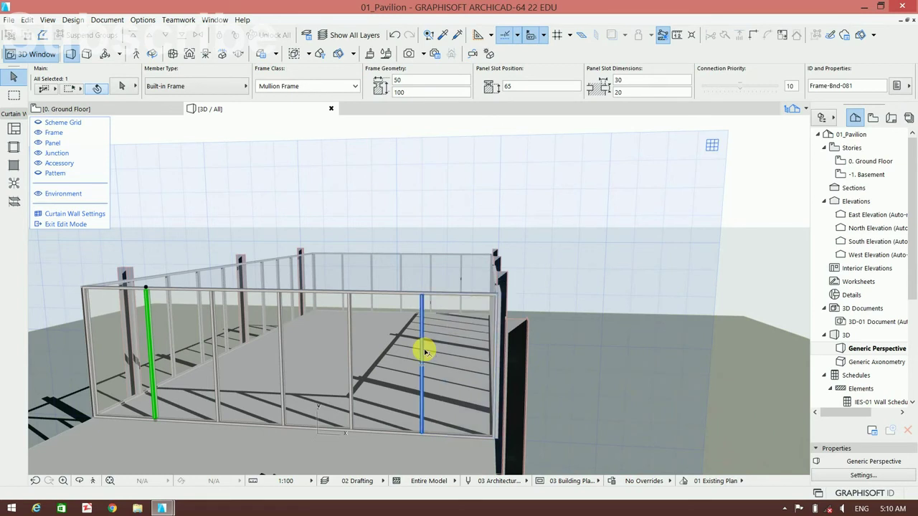
click(283, 351)
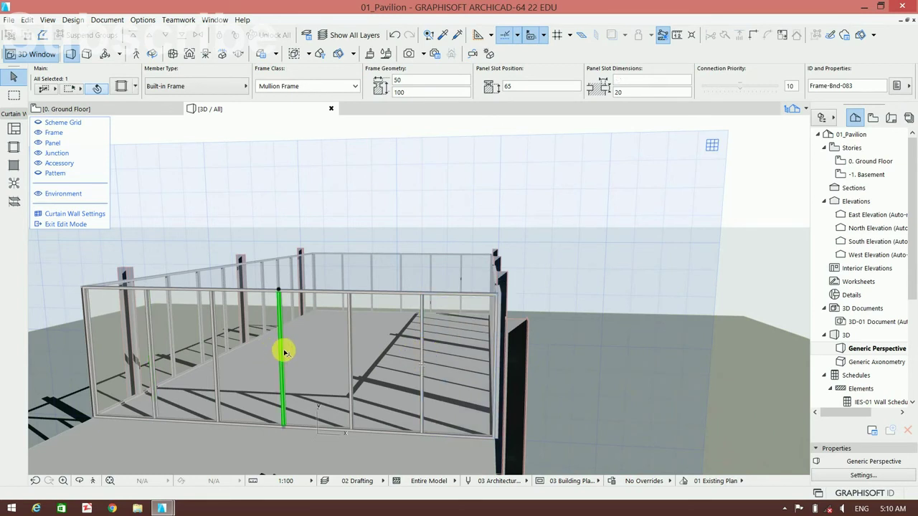
key(Escape)
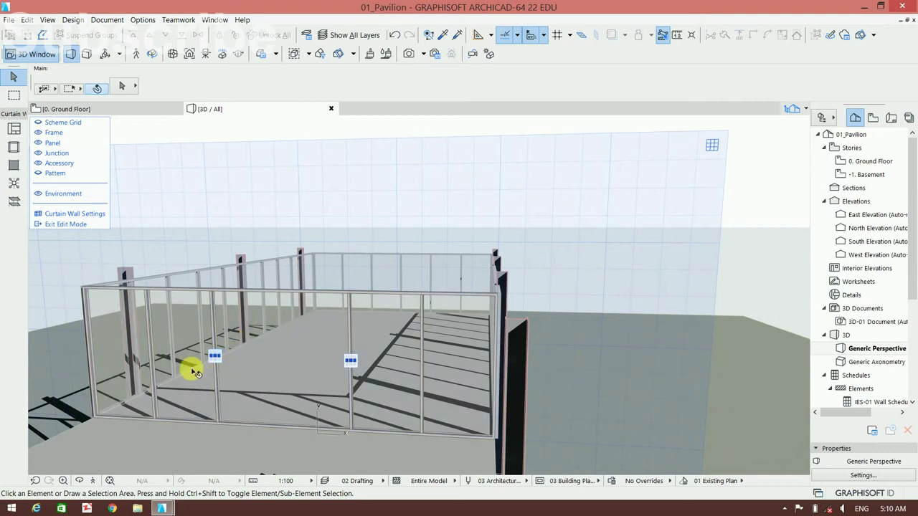
click(153, 388)
click(156, 420)
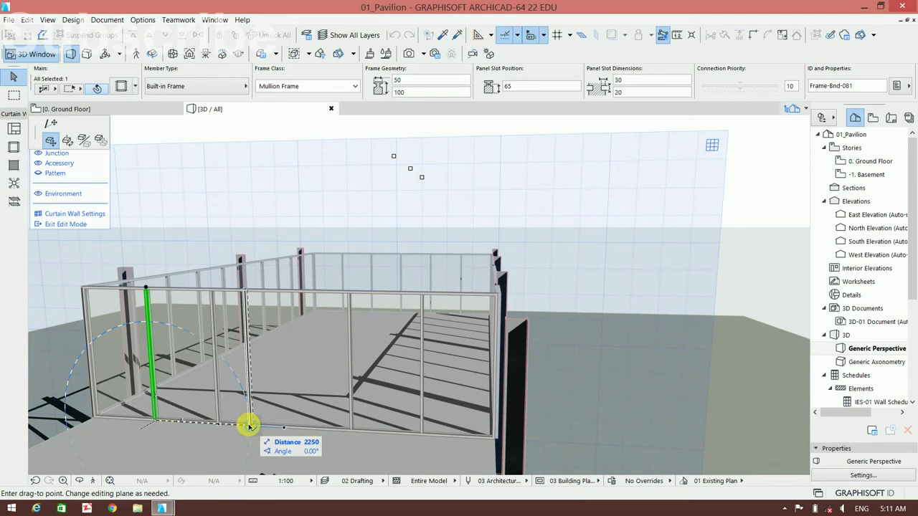
click(248, 425)
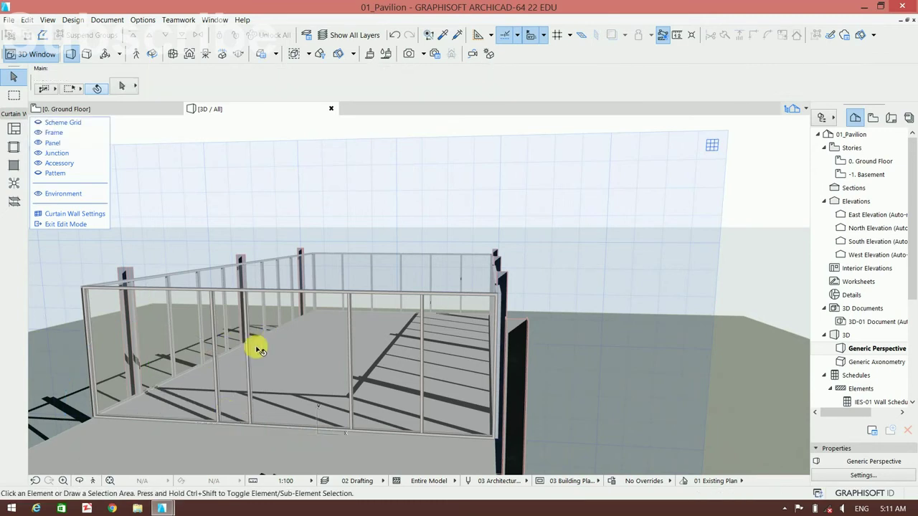
Move the mullion right of centre 2250 to the left and select the panel between
click(423, 434)
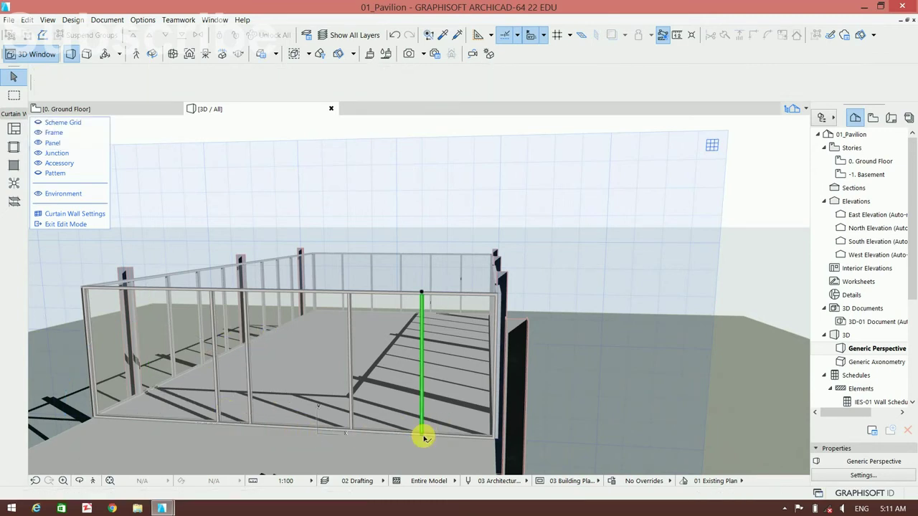
click(422, 434)
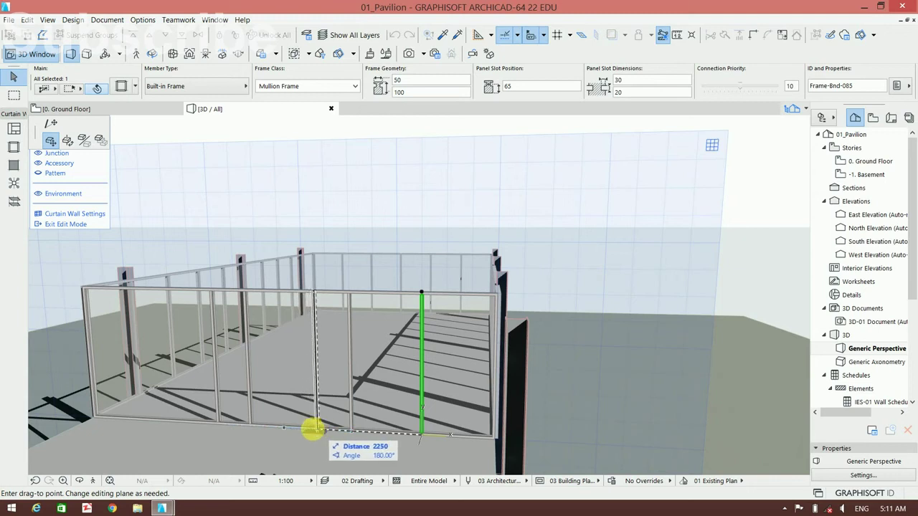
key(Escape)
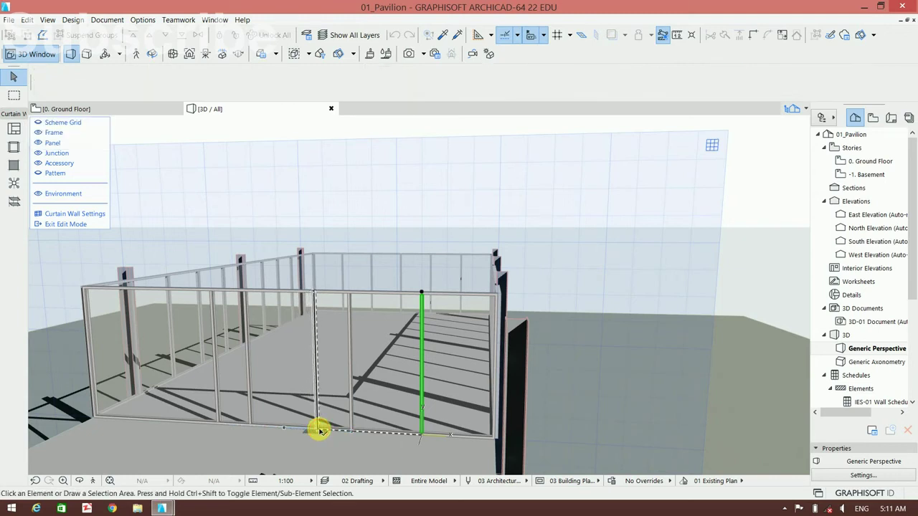
click(320, 430)
click(208, 215)
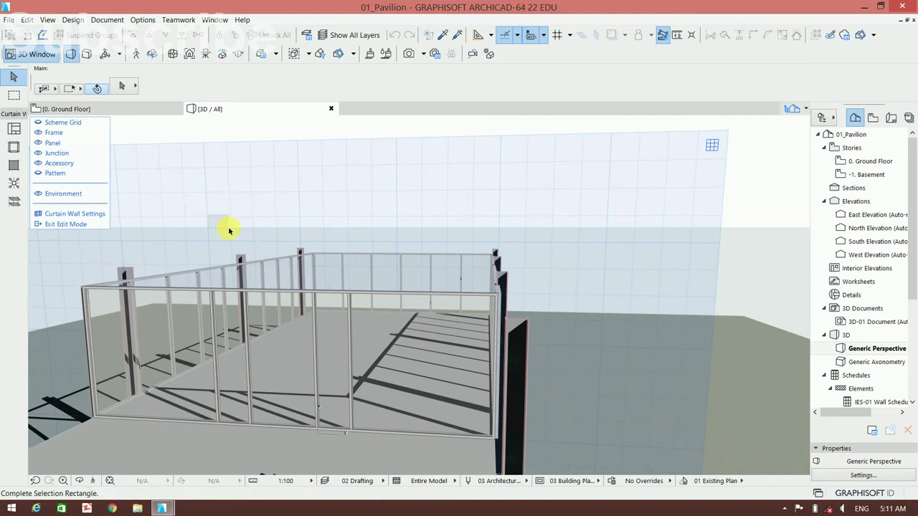
click(172, 195)
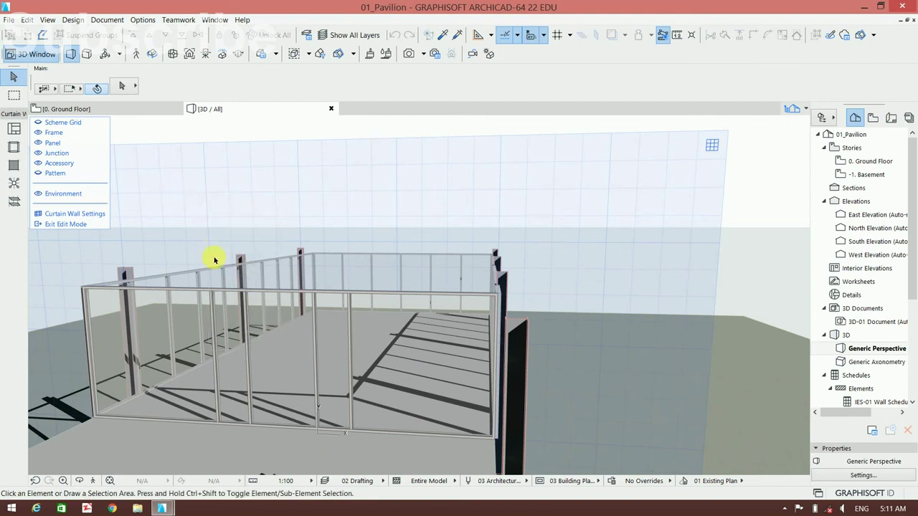
click(292, 323)
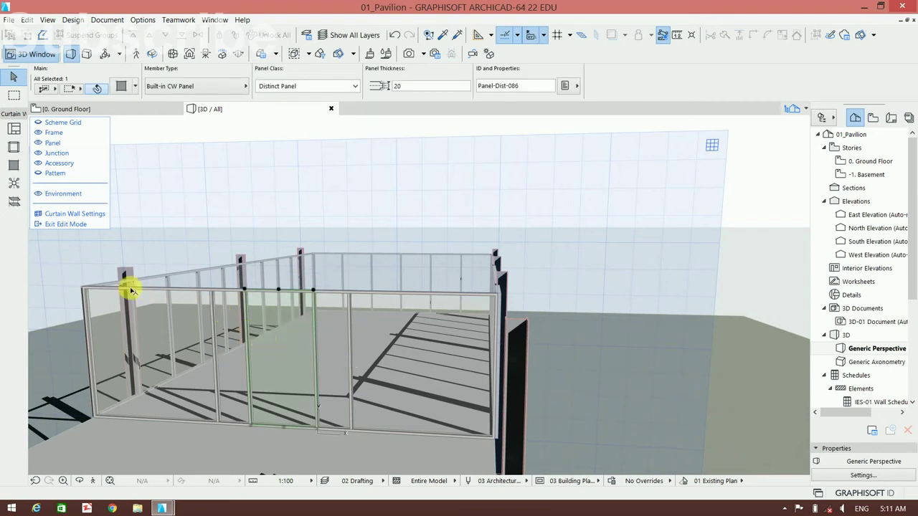
Review the selected panel's settings, including its Glass surface, and close them unchanged
click(120, 86)
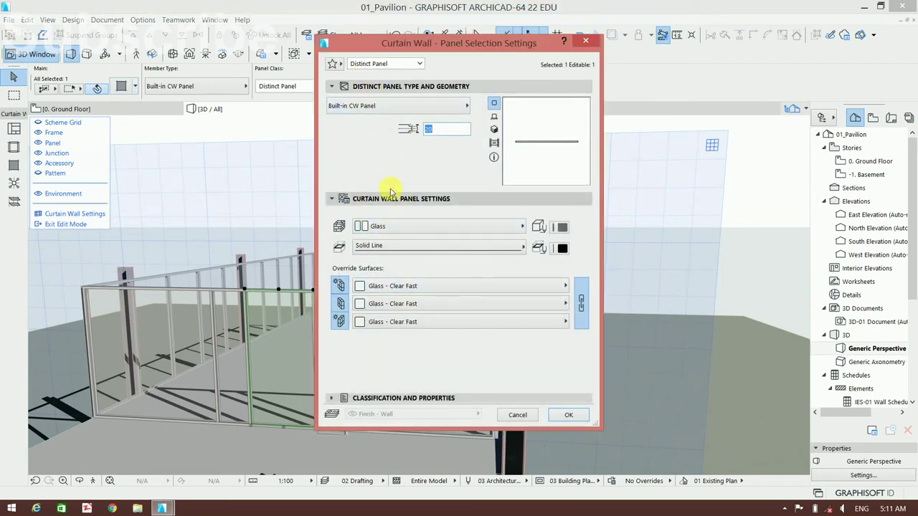
click(399, 226)
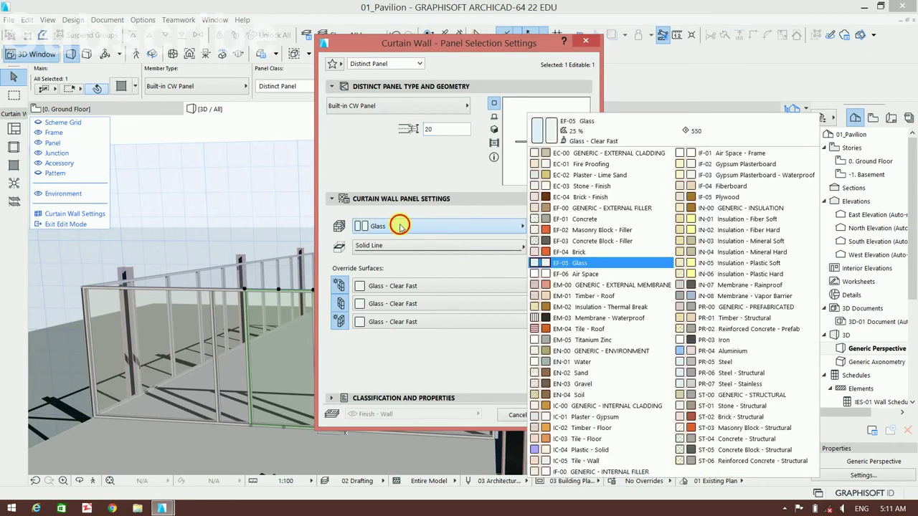
click(512, 129)
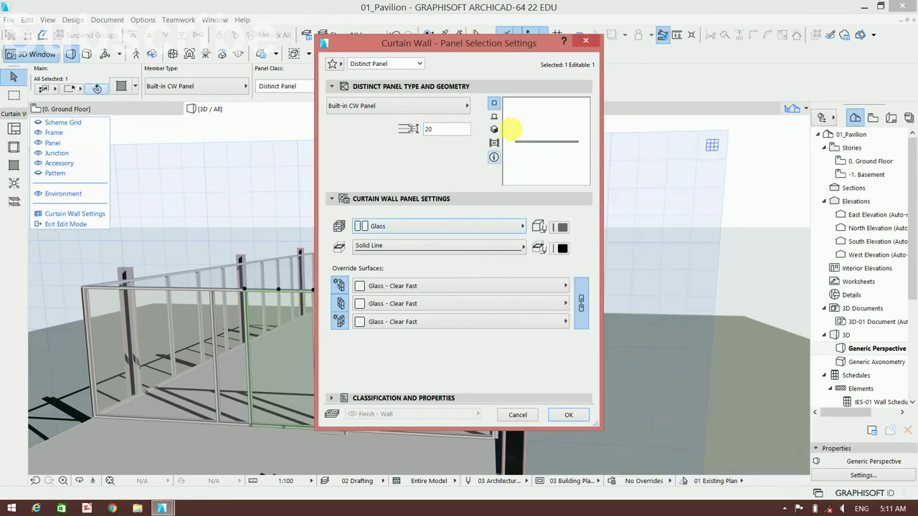
click(568, 412)
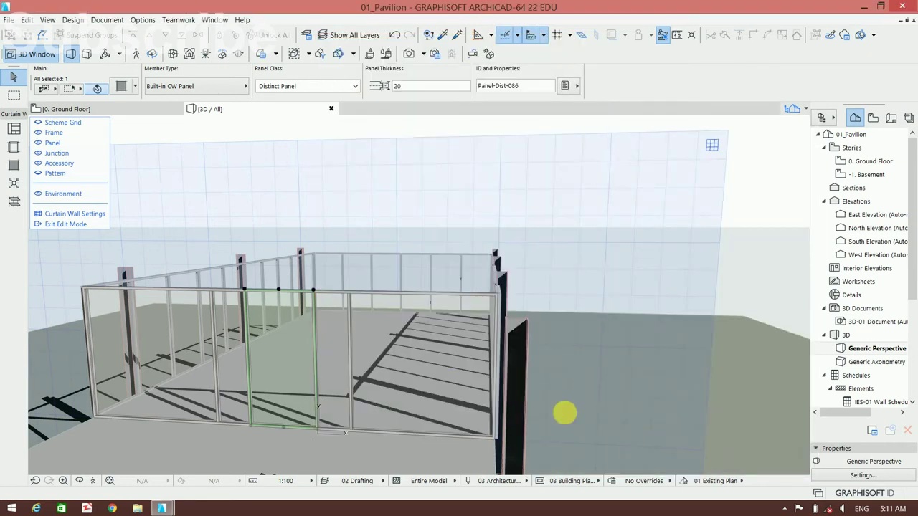
Apply the CW Double Door favourite to the selected panel with the Curtain Wall Panel tool
click(9, 172)
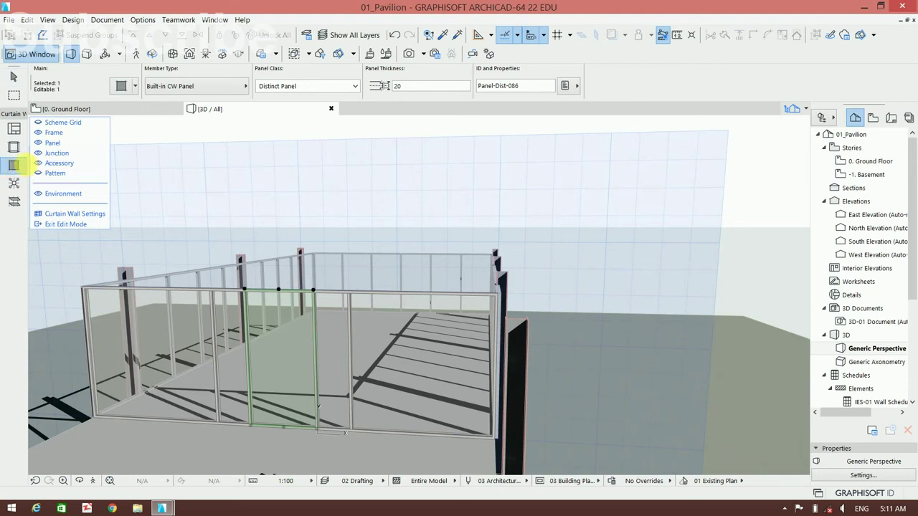
click(23, 167)
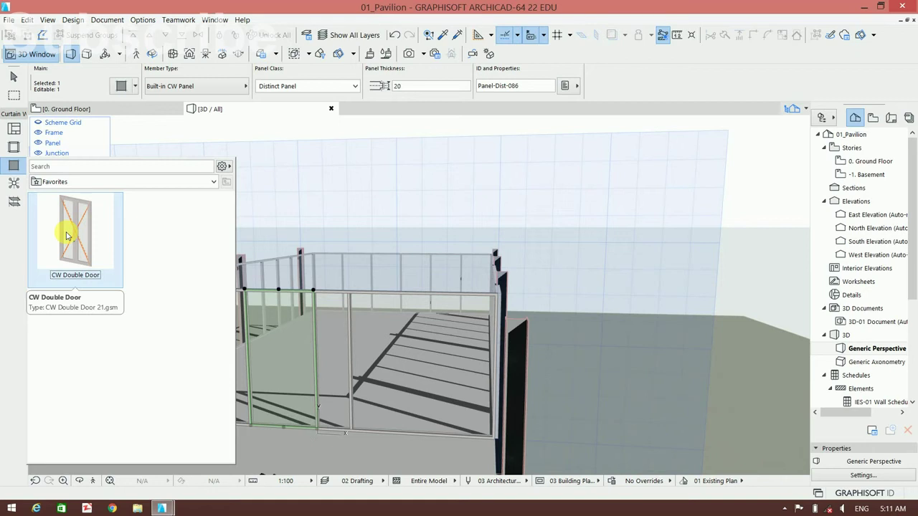
click(67, 236)
double_click(66, 234)
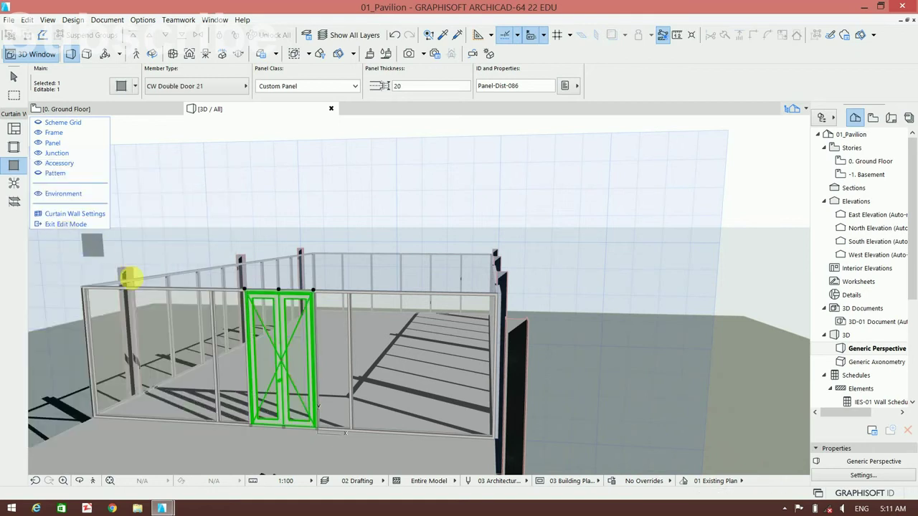
click(298, 358)
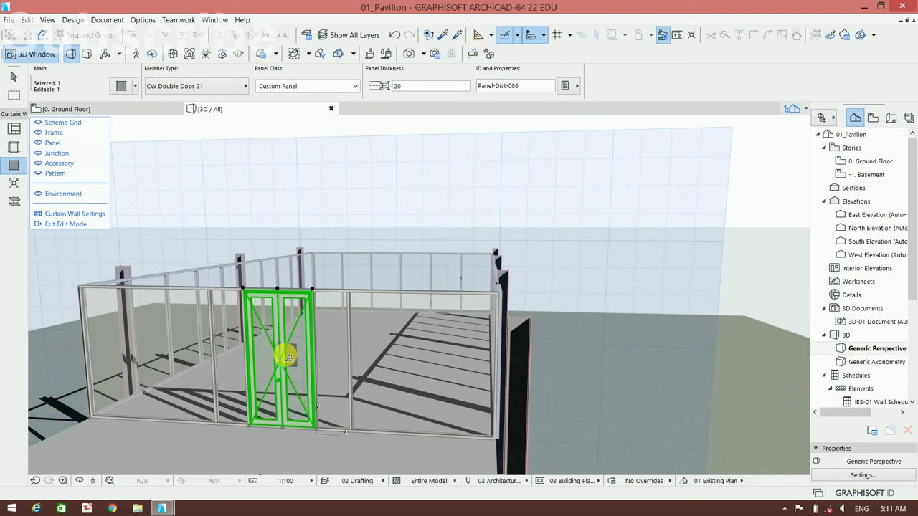
mouse_move(287, 358)
shift+middle_down()
mouse_move(367, 360)
mouse_move(293, 343)
shift+middle_up()
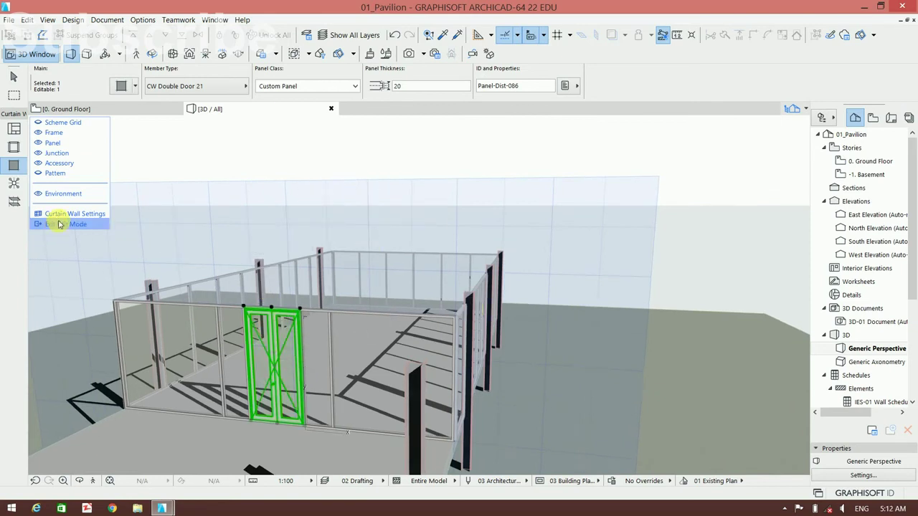
Exit curtain wall edit mode, orbit around the pavilion, and select the far curtain wall
click(63, 224)
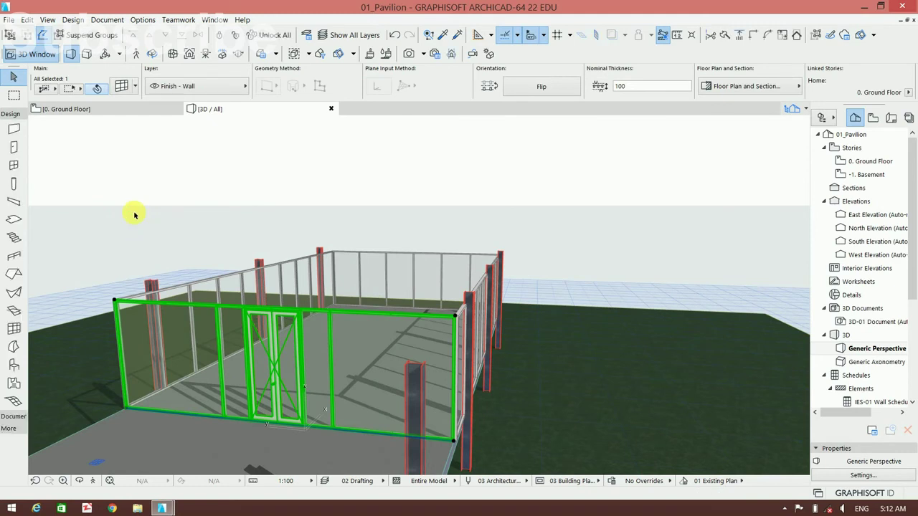
click(180, 263)
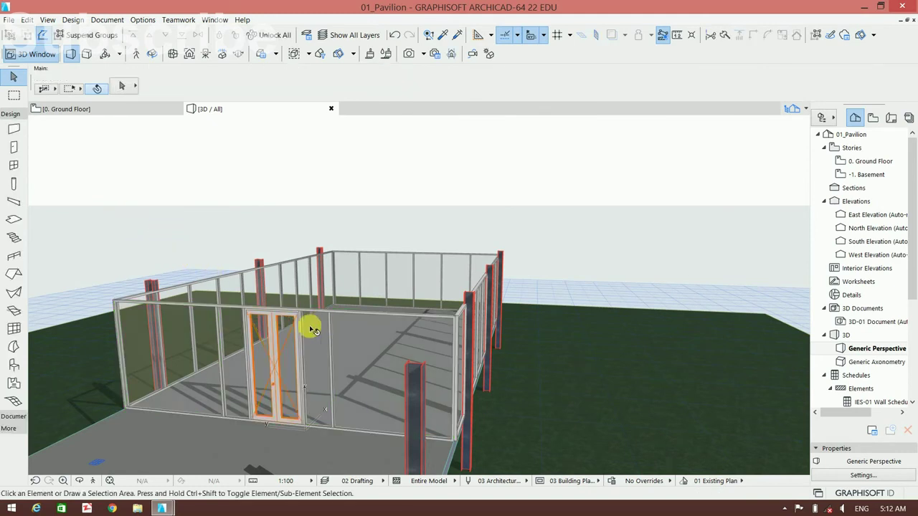
mouse_move(311, 324)
shift+middle_down()
mouse_move(253, 337)
mouse_move(213, 324)
shift+middle_up()
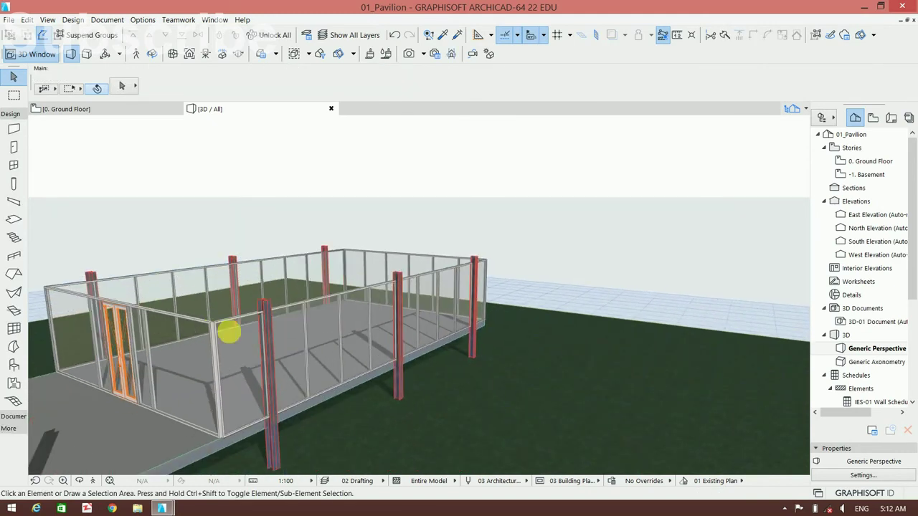
shift+middle_drag(276, 344, 251, 325)
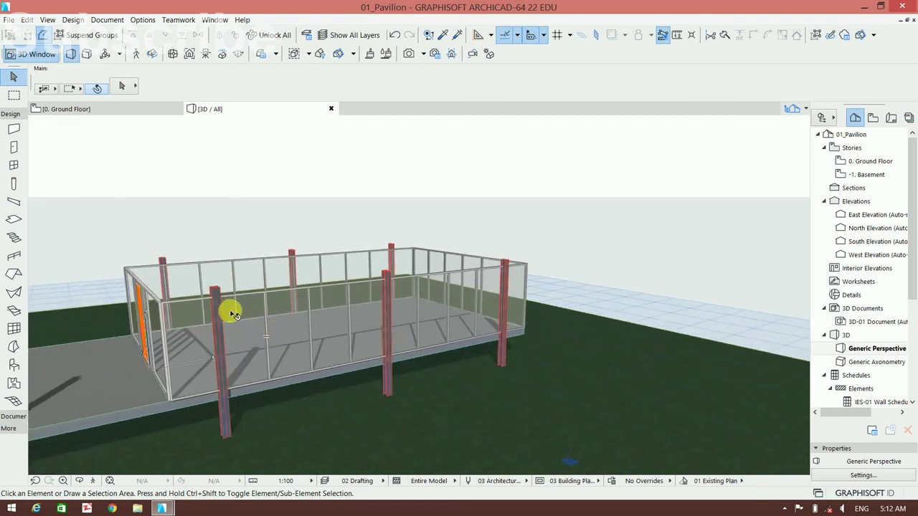
shift+middle_drag(236, 303, 189, 311)
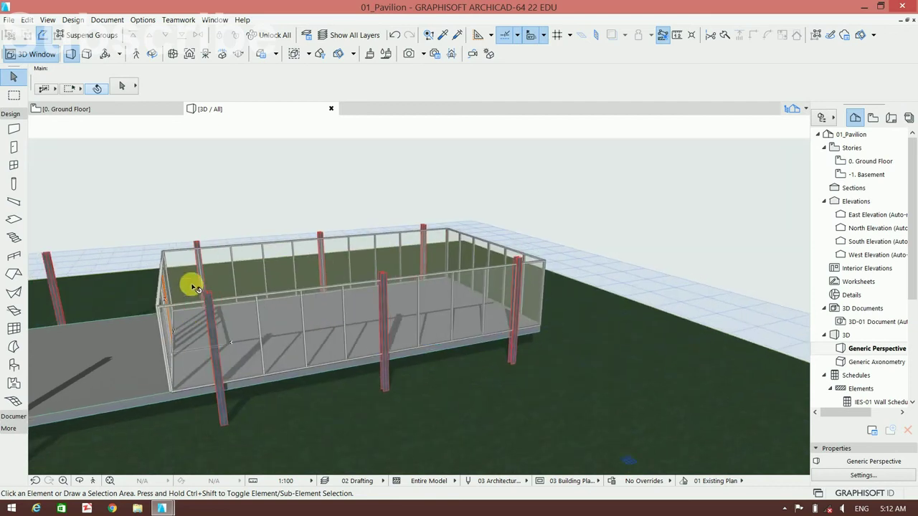
click(231, 263)
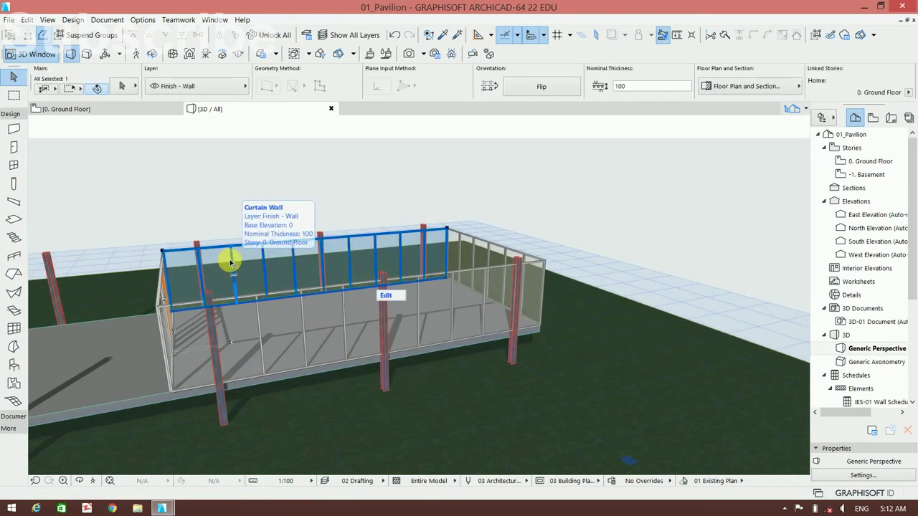
Enter edit mode on the far curtain wall and delete four of its vertical mullions
key(Escape)
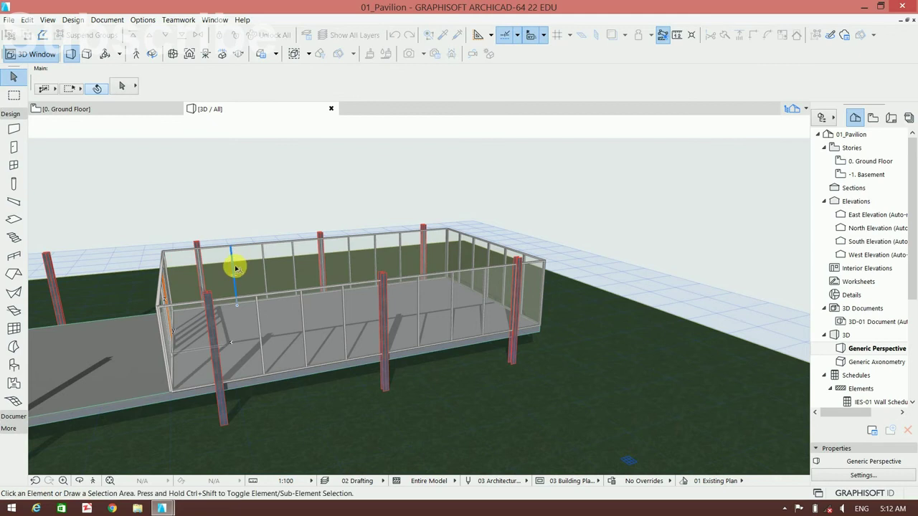
click(235, 257)
click(383, 297)
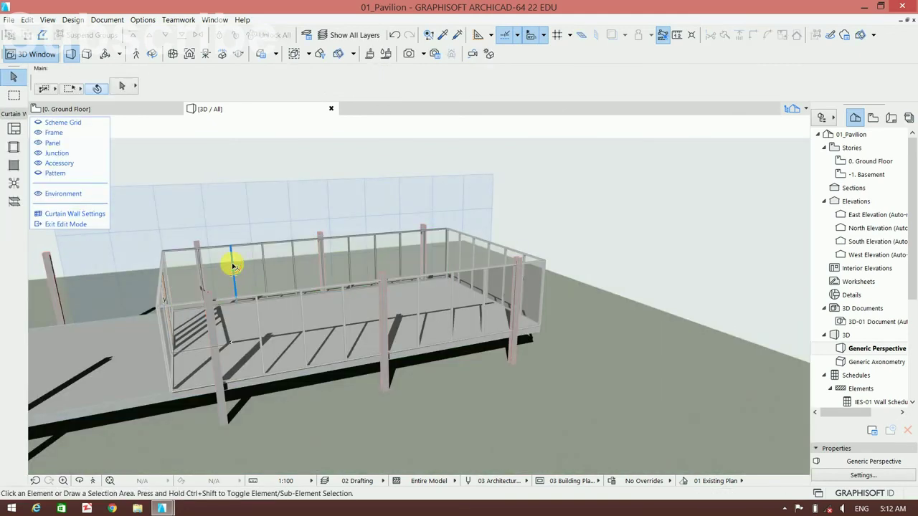
click(232, 266)
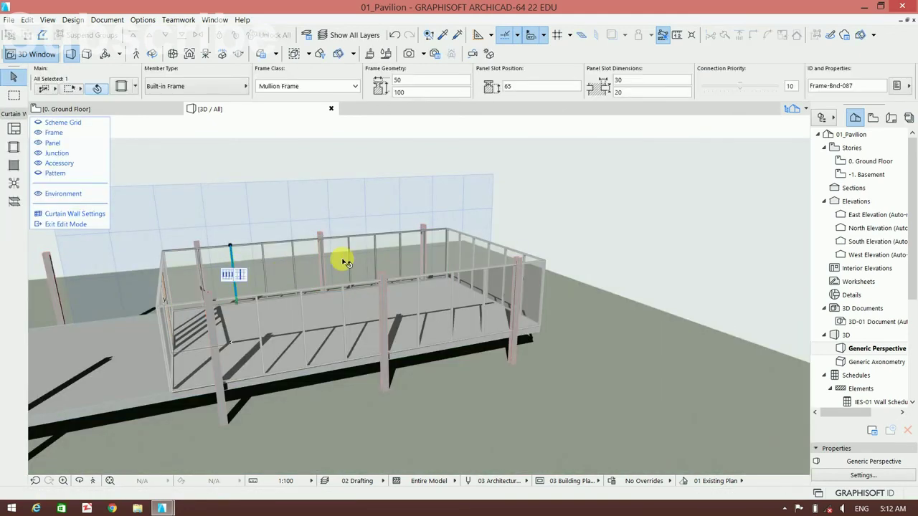
shift+click(294, 265)
shift+click(350, 258)
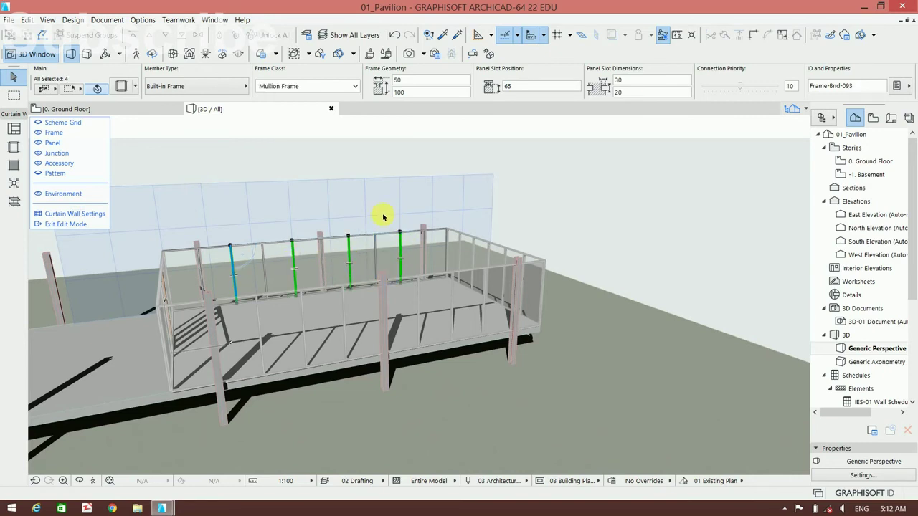
key(Delete)
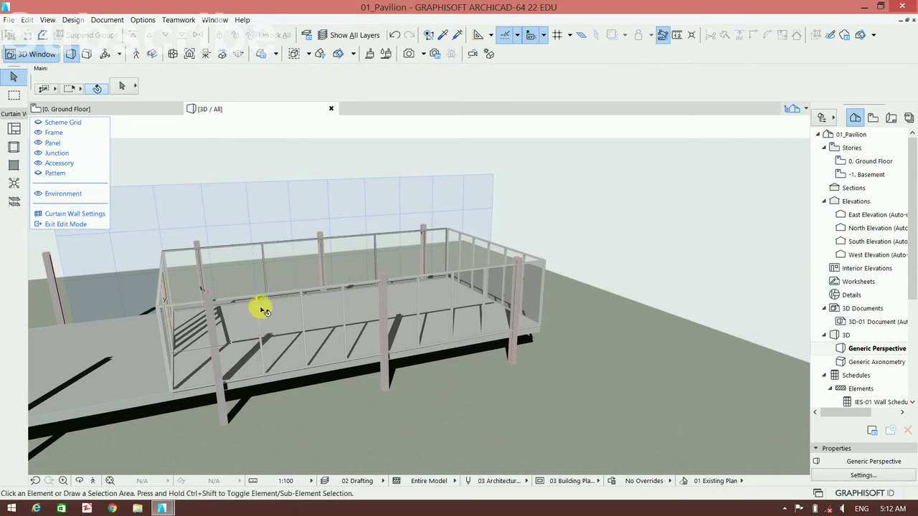
Select and deselect a glass panel, then exit curtain wall edit mode
click(263, 265)
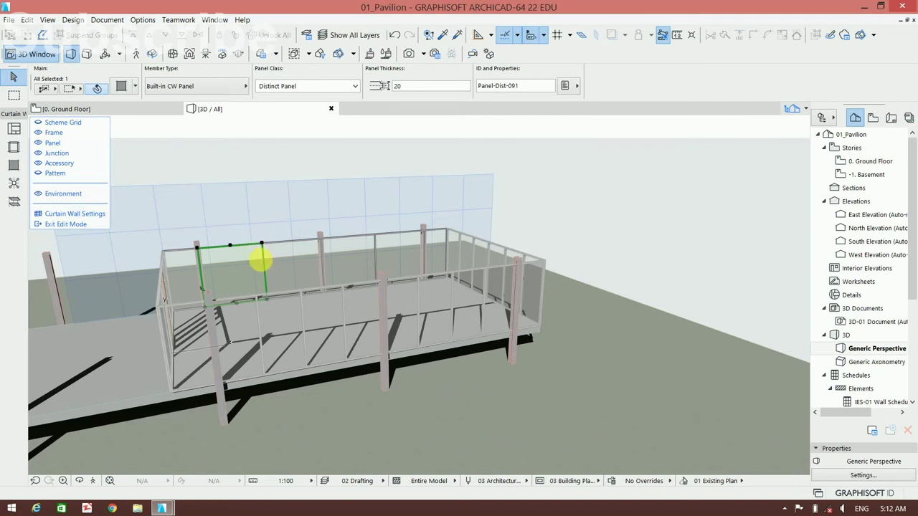
click(485, 174)
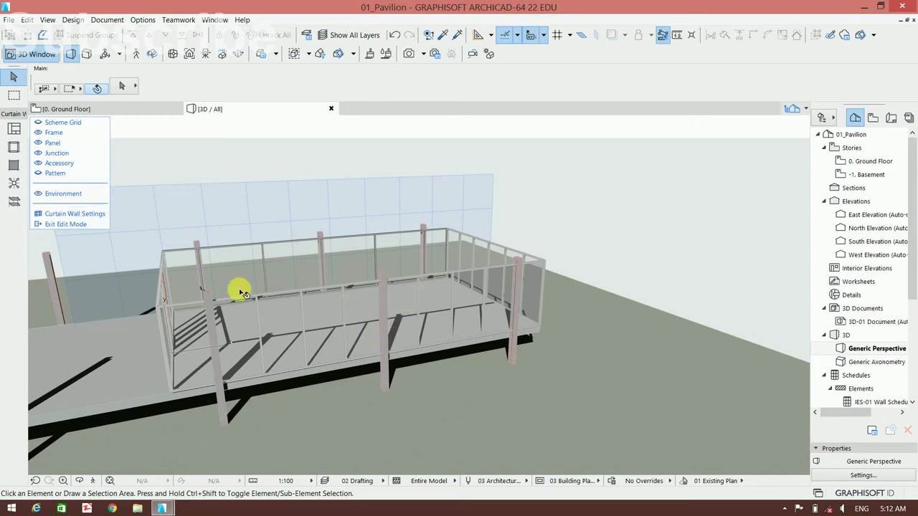
click(77, 225)
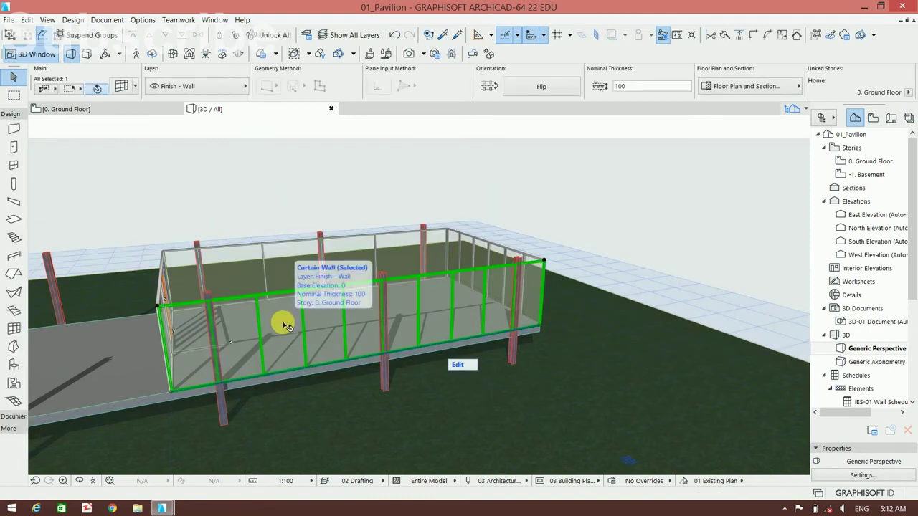
Delete several vertical mullions from the front curtain wall in edit mode, leaving wider glass panels
click(459, 365)
click(323, 286)
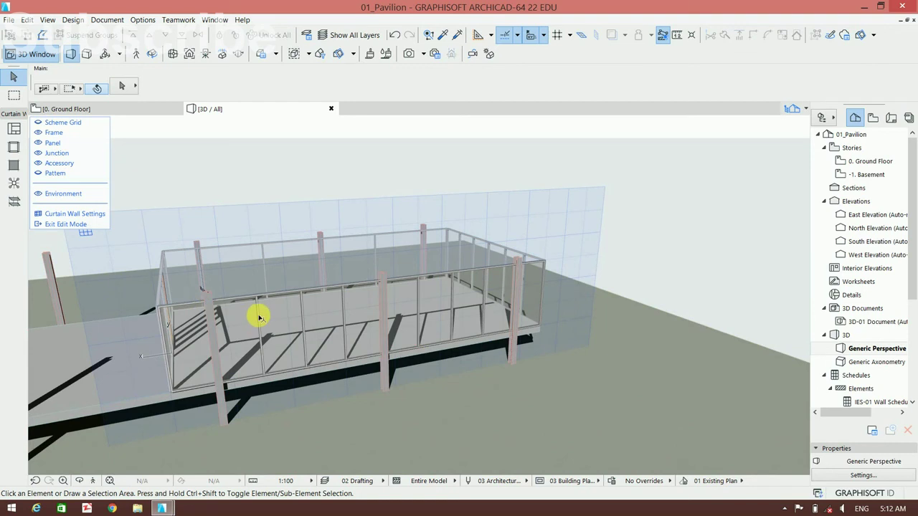
click(257, 313)
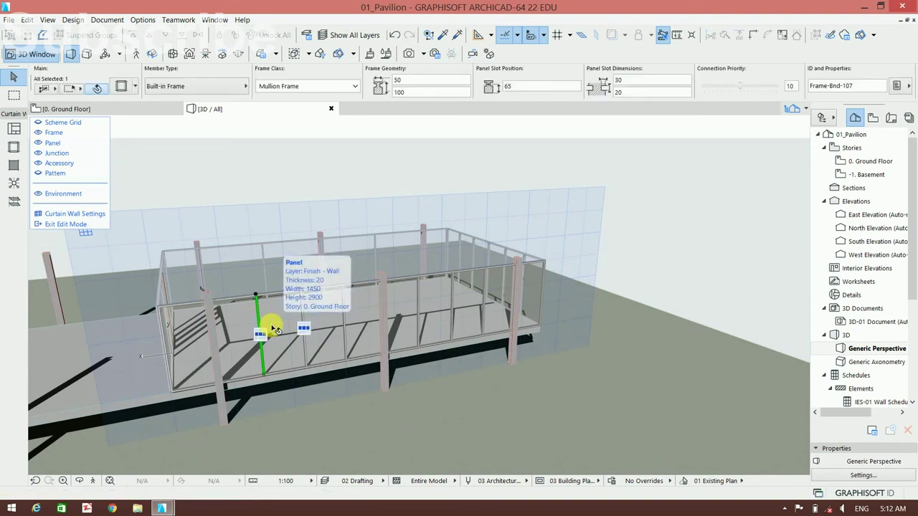
key(Escape)
click(342, 310)
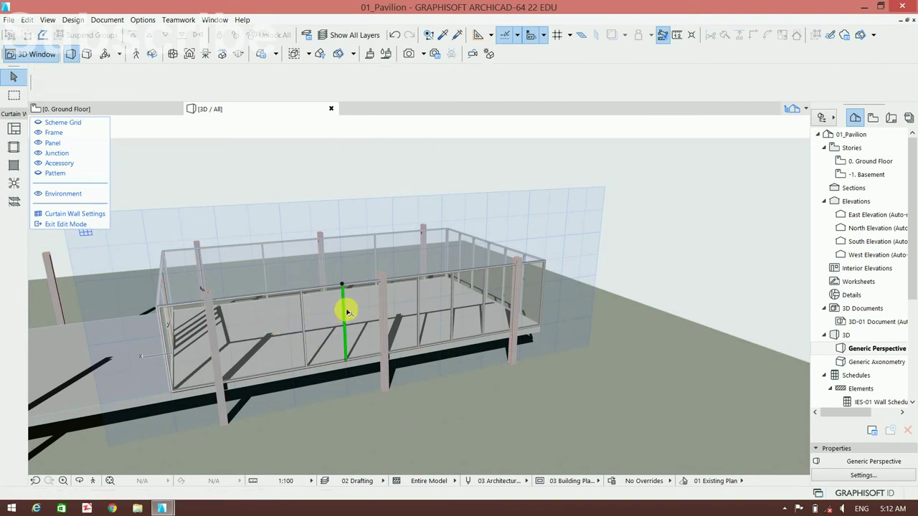
click(425, 309)
click(421, 305)
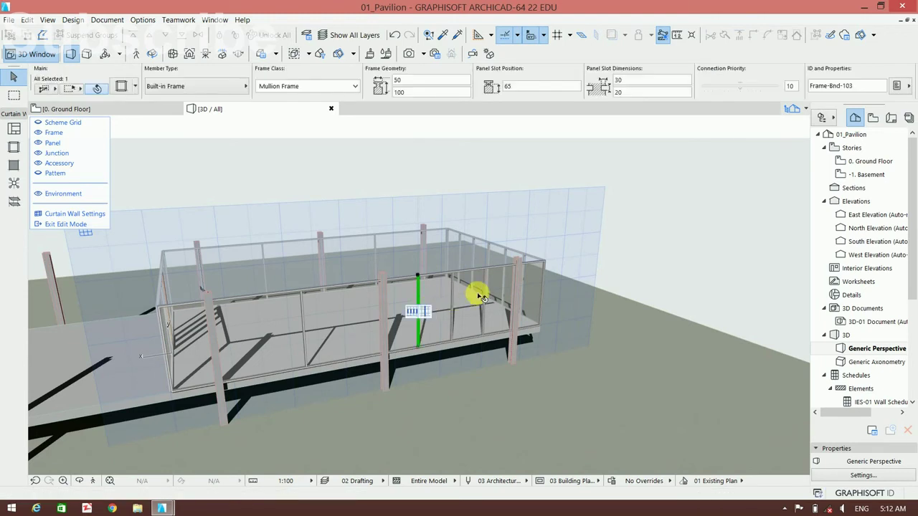
click(485, 289)
click(485, 294)
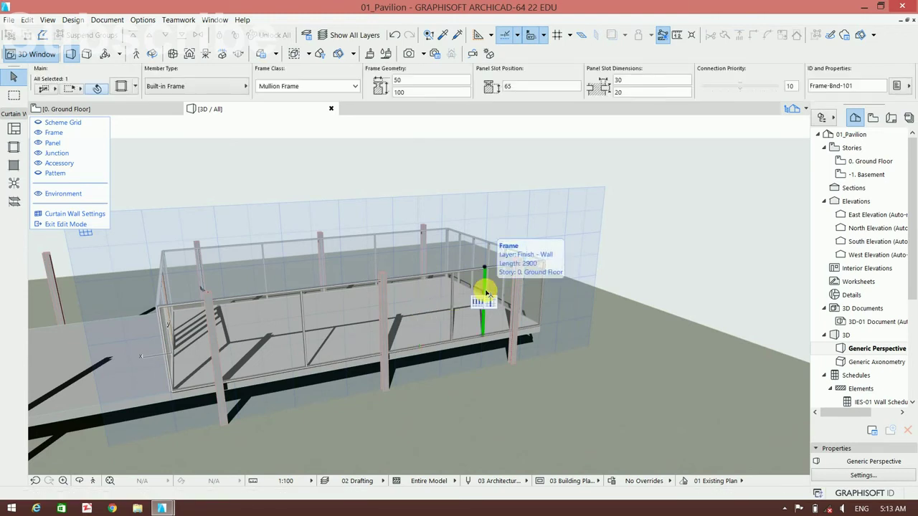
key(Escape)
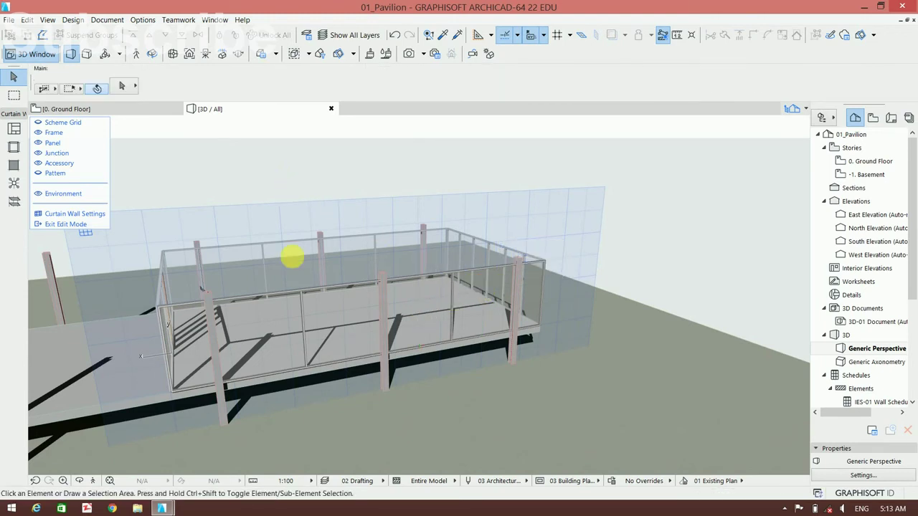
click(80, 225)
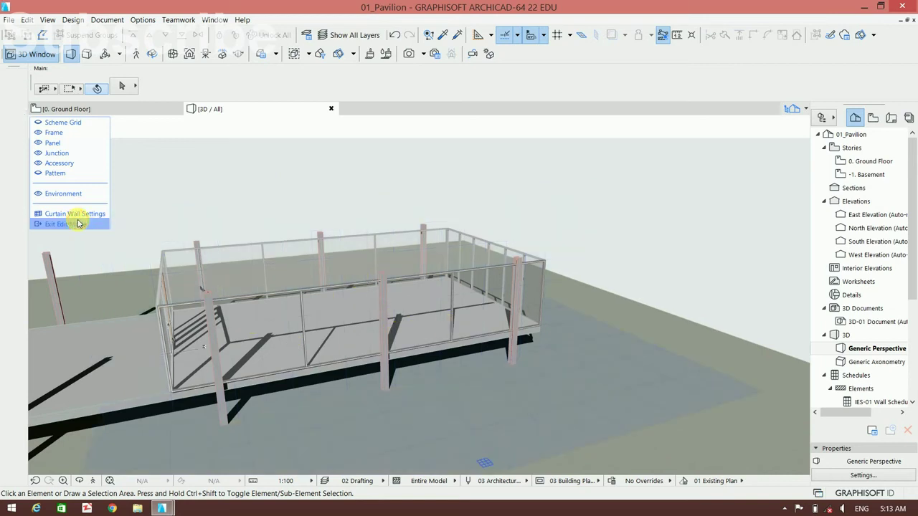
Remove two vertical mullions from the short side curtain wall and leave curtain-wall edit mode
click(522, 203)
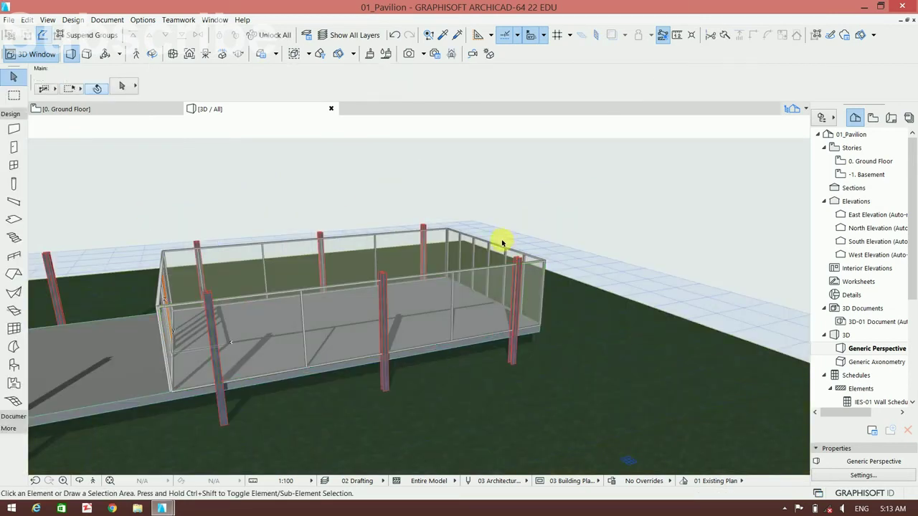
click(517, 254)
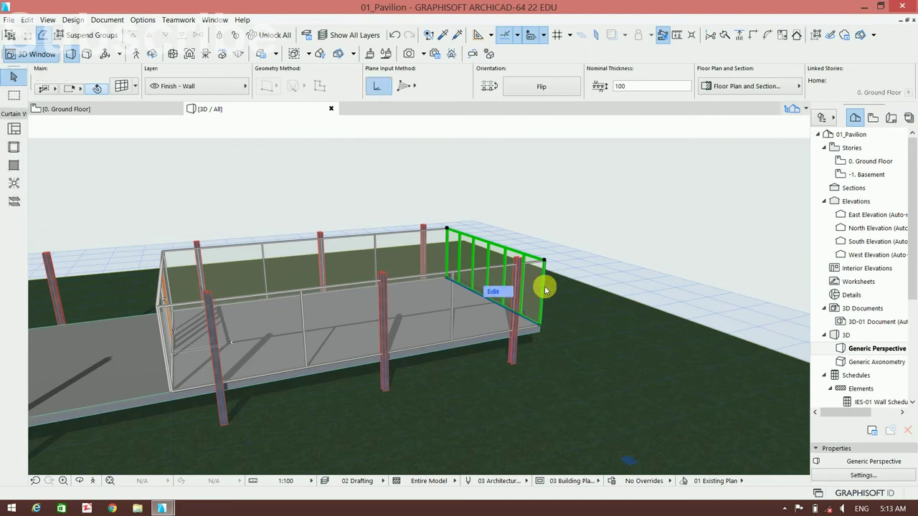
click(531, 294)
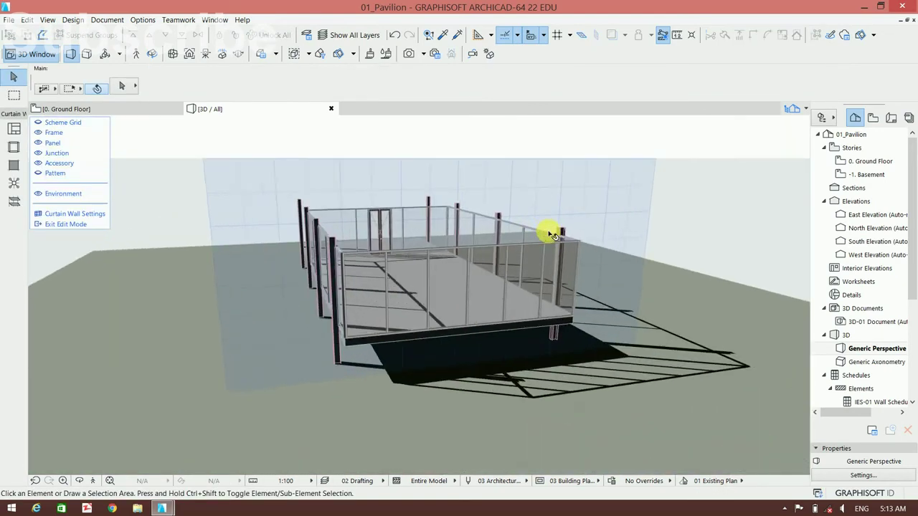
click(344, 290)
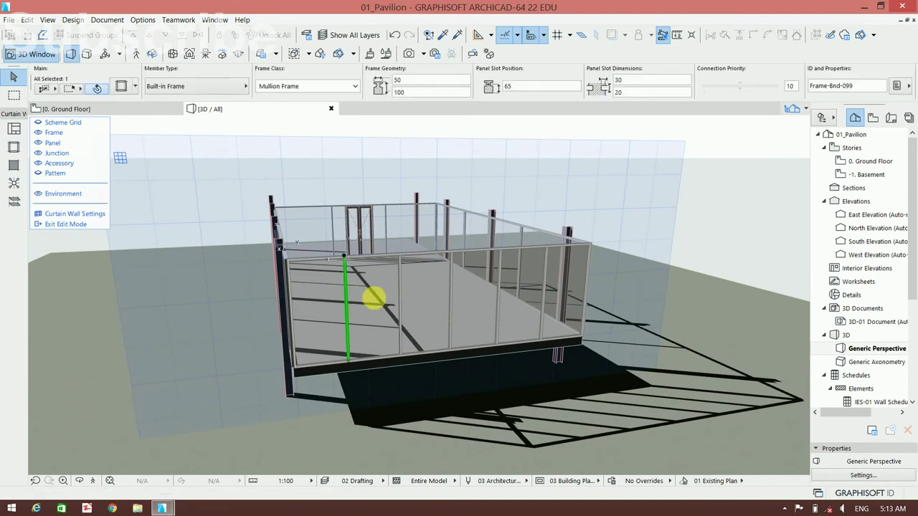
shift+click(542, 277)
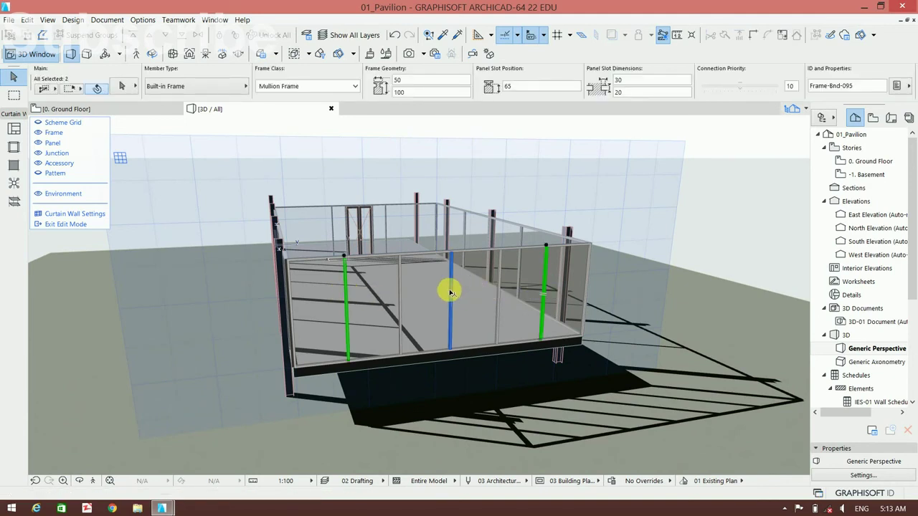
key(Escape)
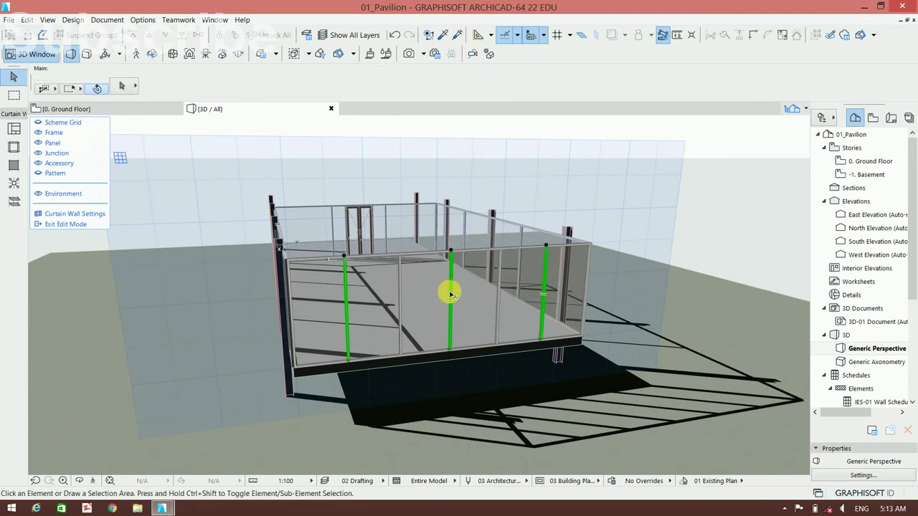
mouse_move(539, 297)
shift+middle_down()
mouse_move(543, 318)
mouse_move(595, 345)
mouse_move(526, 344)
mouse_move(160, 231)
shift+middle_up()
click(65, 224)
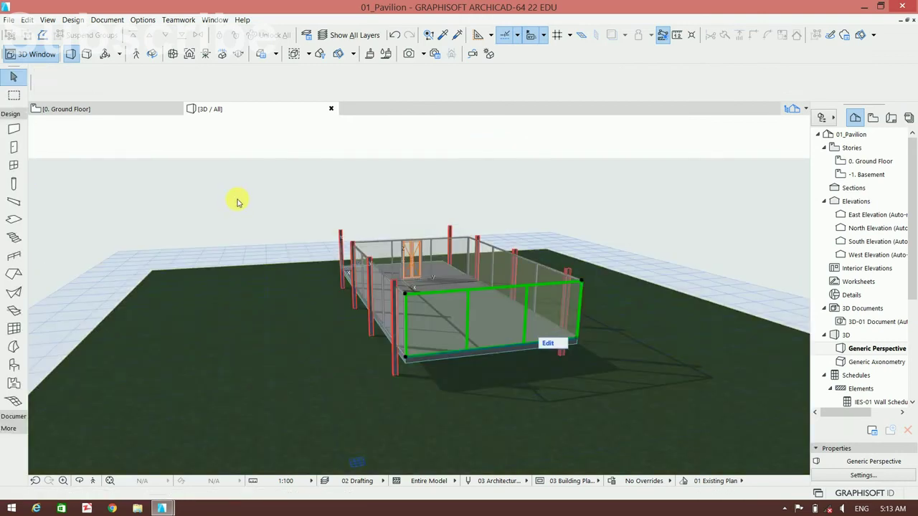
key(Escape)
mouse_move(219, 207)
shift+middle_down()
mouse_move(426, 168)
mouse_move(511, 202)
mouse_move(550, 197)
shift+middle_up()
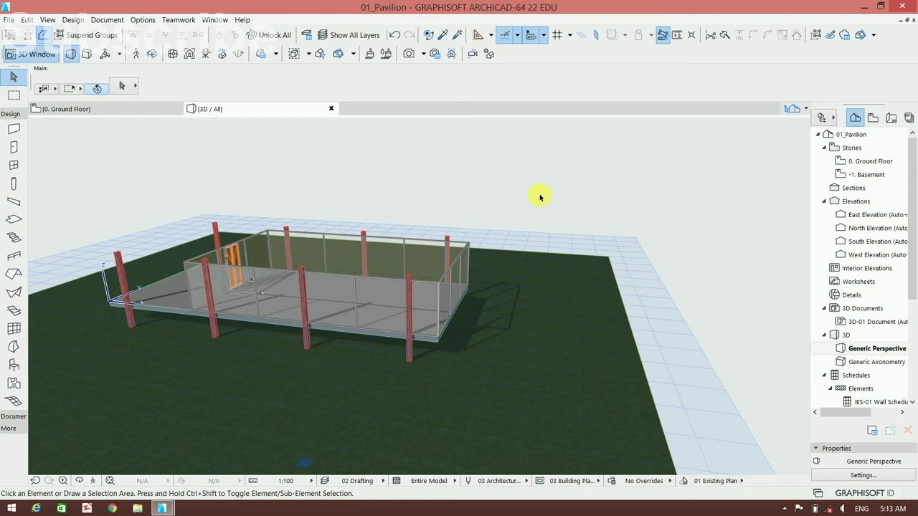
mouse_move(403, 180)
shift+middle_down()
mouse_move(471, 170)
mouse_move(463, 176)
mouse_move(537, 178)
shift+middle_up()
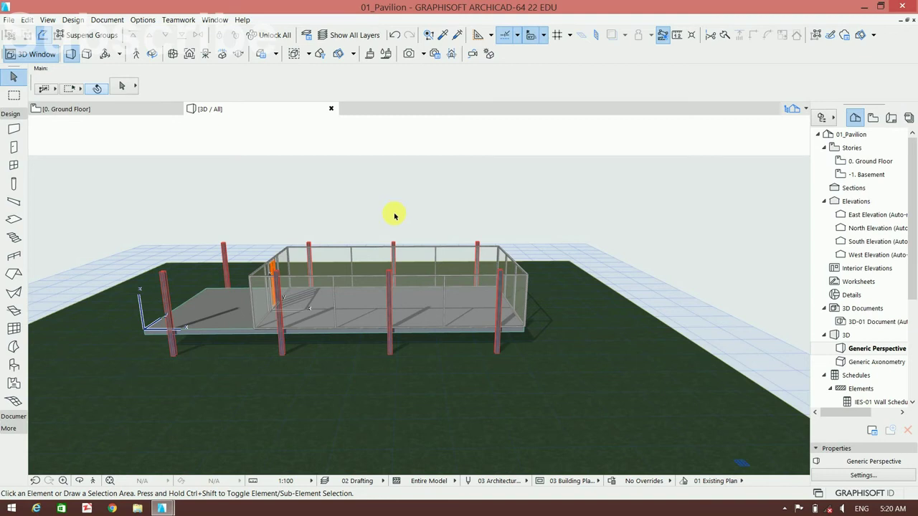
mouse_move(390, 212)
shift+middle_down()
mouse_move(473, 210)
mouse_move(434, 210)
shift+middle_up()
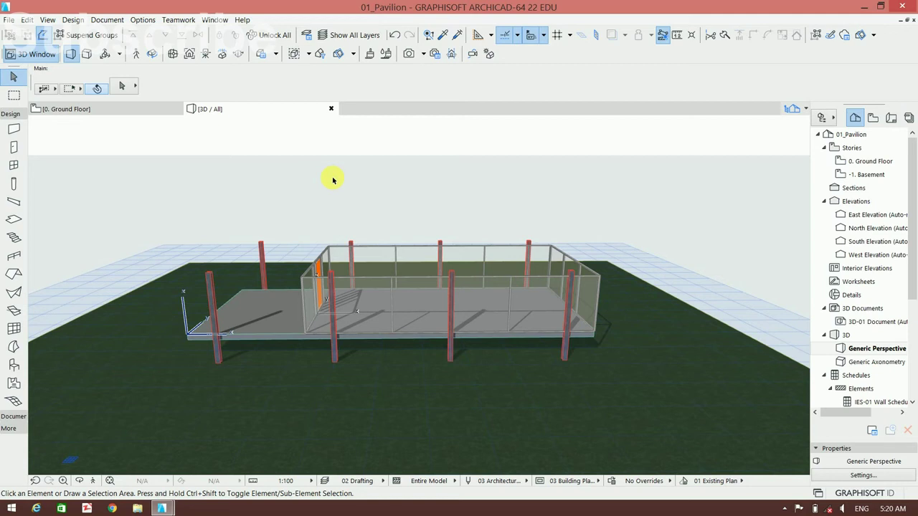
Open Story Settings with Ctrl+7 and select the -1 Basement story row
click(72, 19)
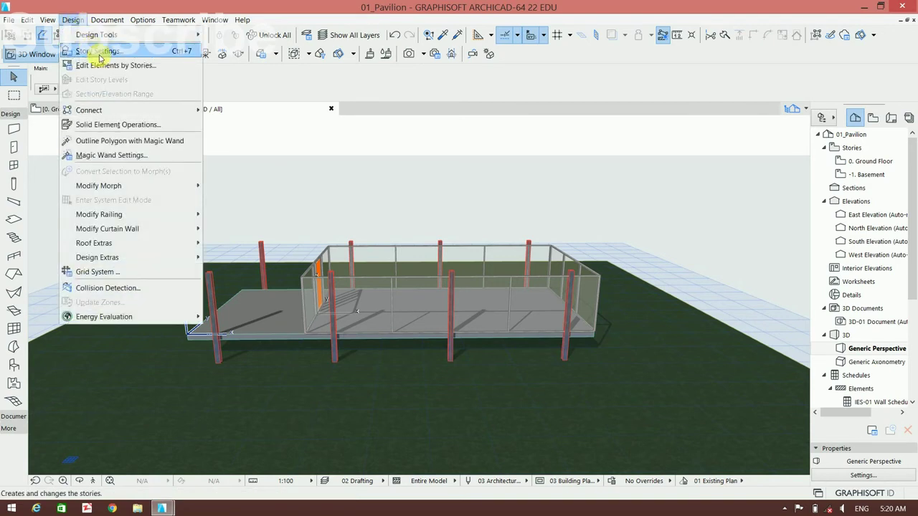
click(100, 51)
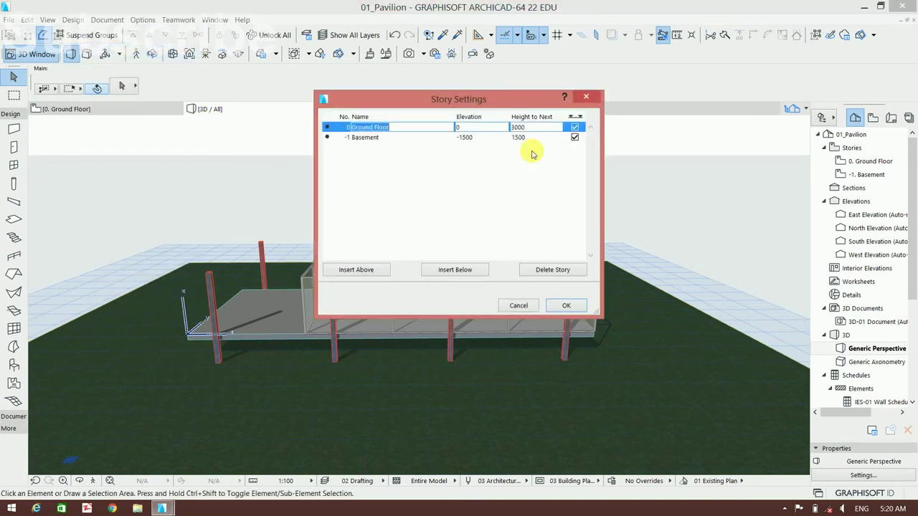
click(590, 95)
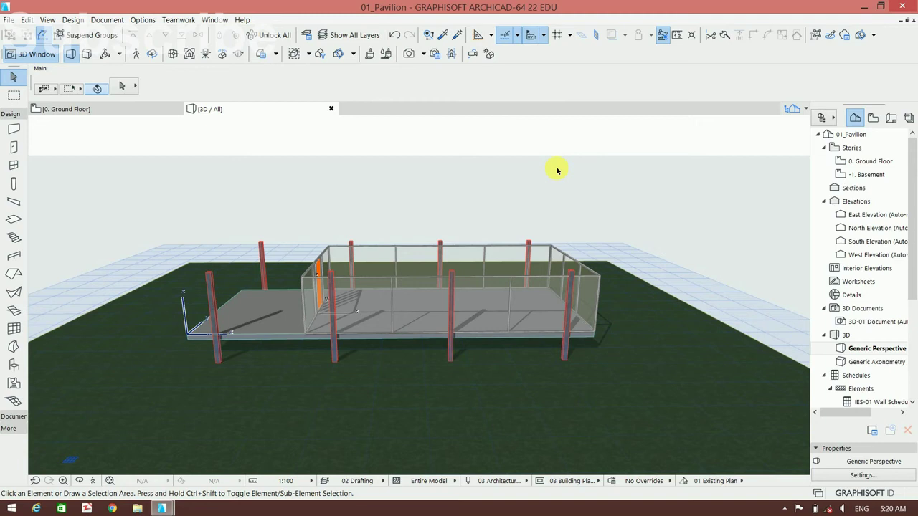
key(ctrl+7)
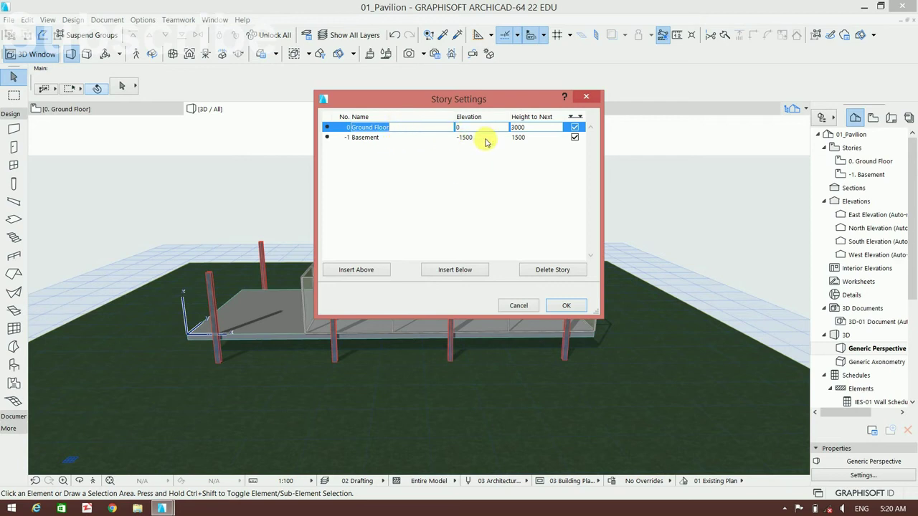
click(520, 137)
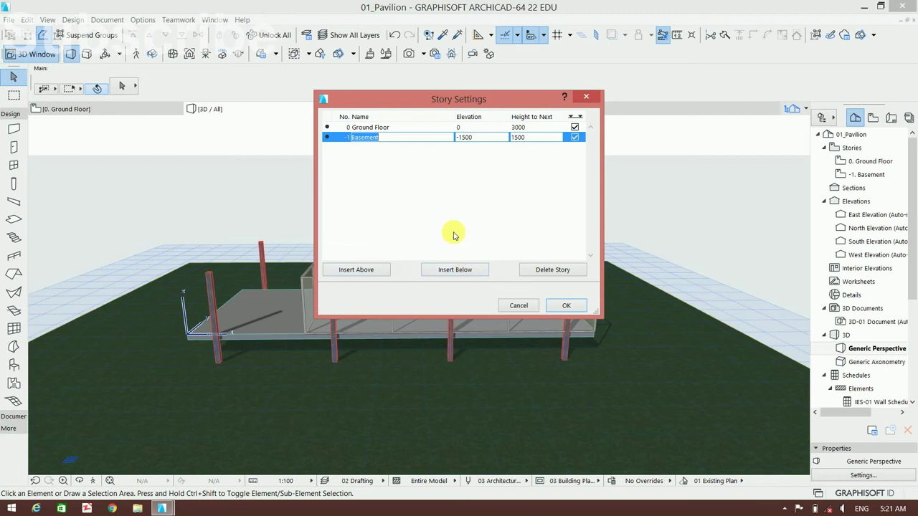
Insert a new story 0 below the Ground Floor with a height of 3000
click(378, 271)
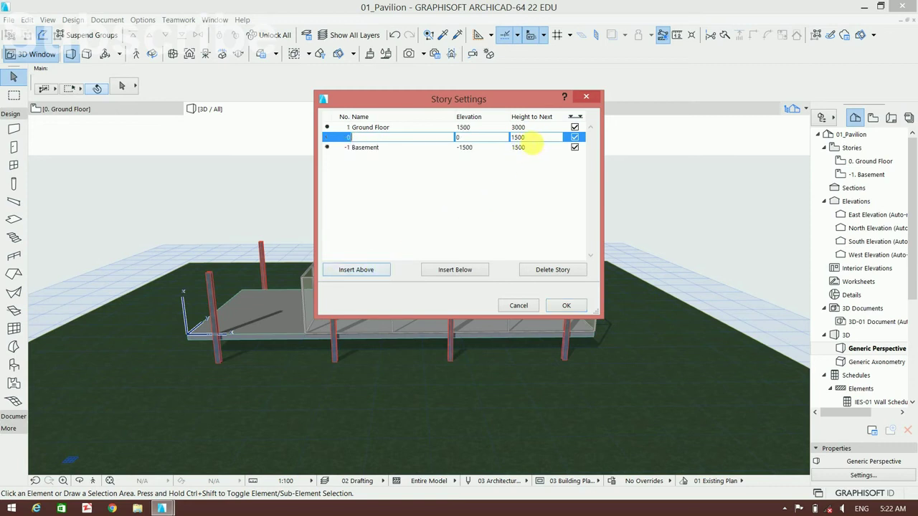
click(518, 137)
text(300)
text(0)
key(Return)
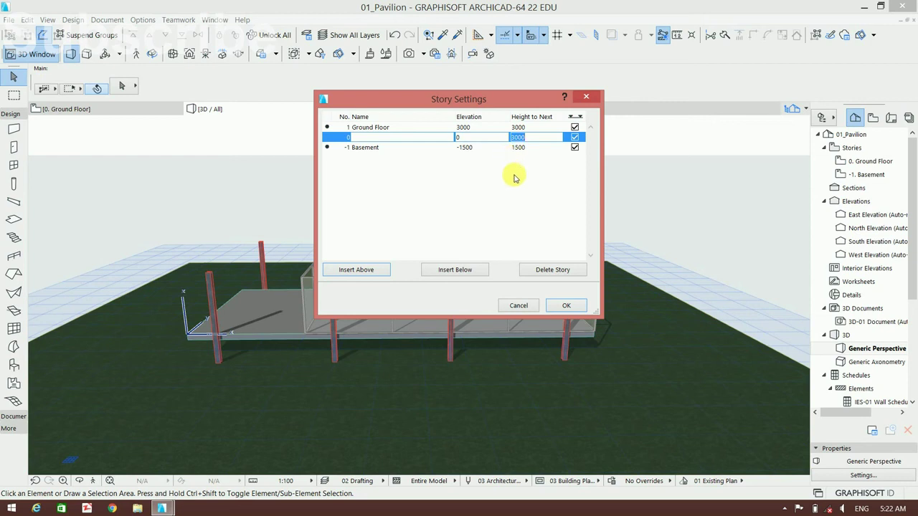
Set story 0 to elevation 0 and the Ground Floor to 3000, then apply
click(422, 147)
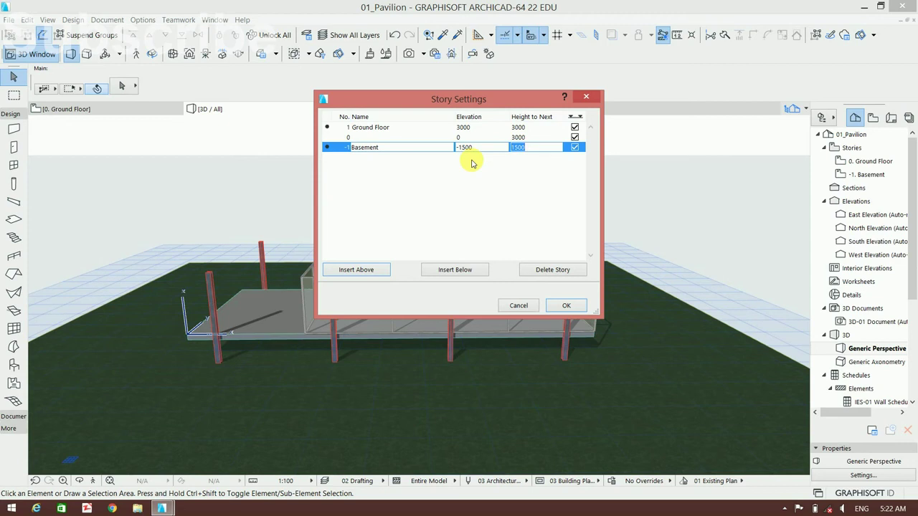
click(526, 150)
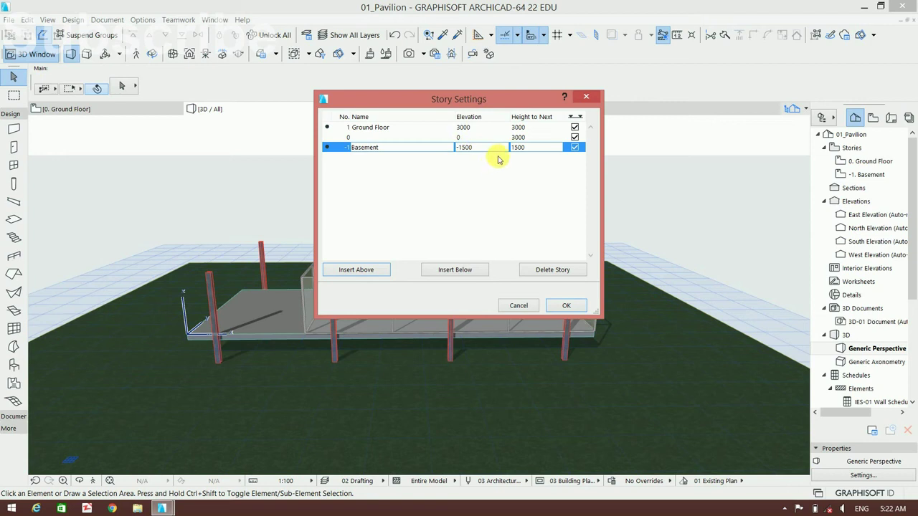
click(533, 137)
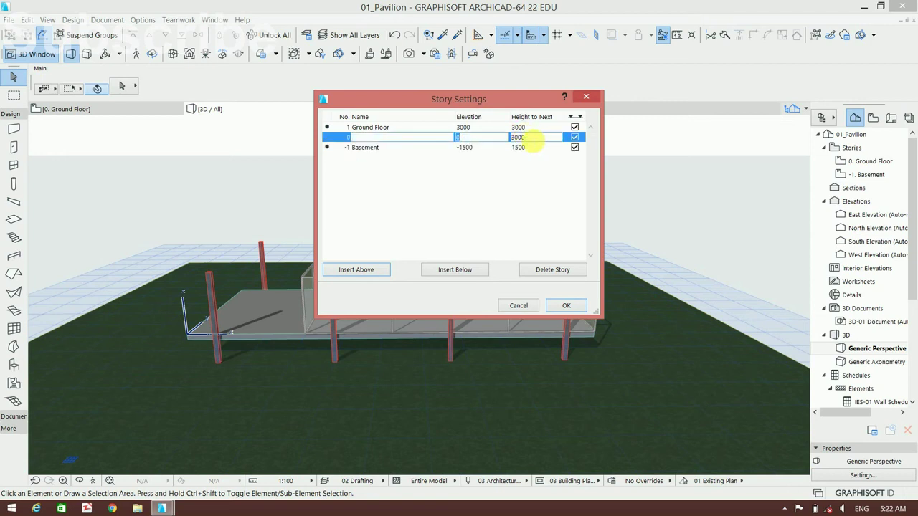
click(523, 127)
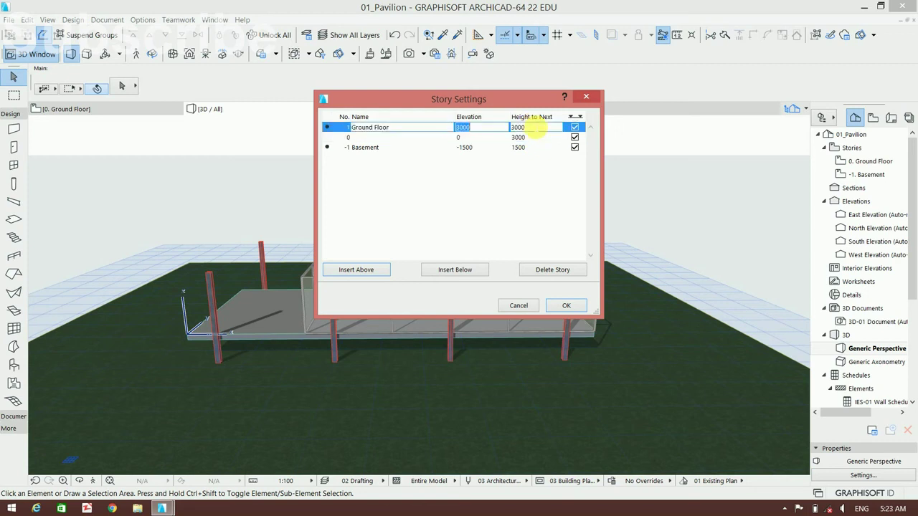
click(469, 138)
click(519, 136)
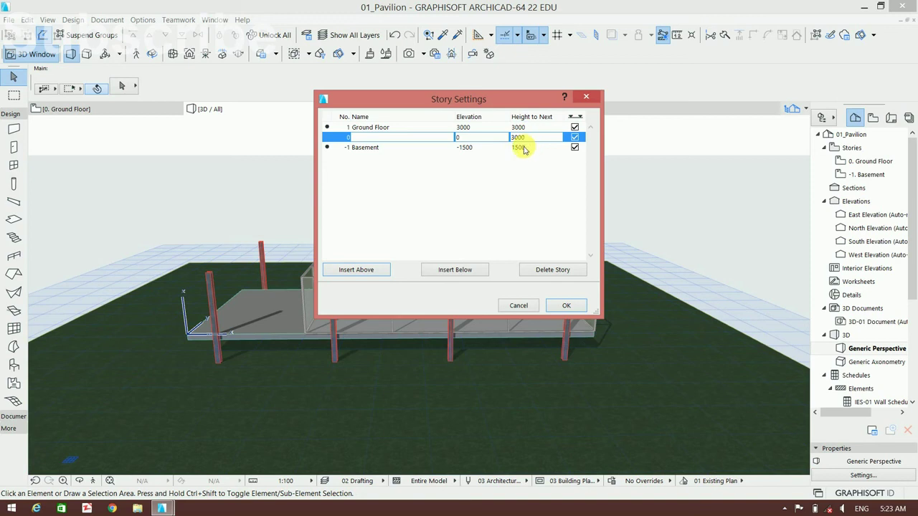
click(485, 127)
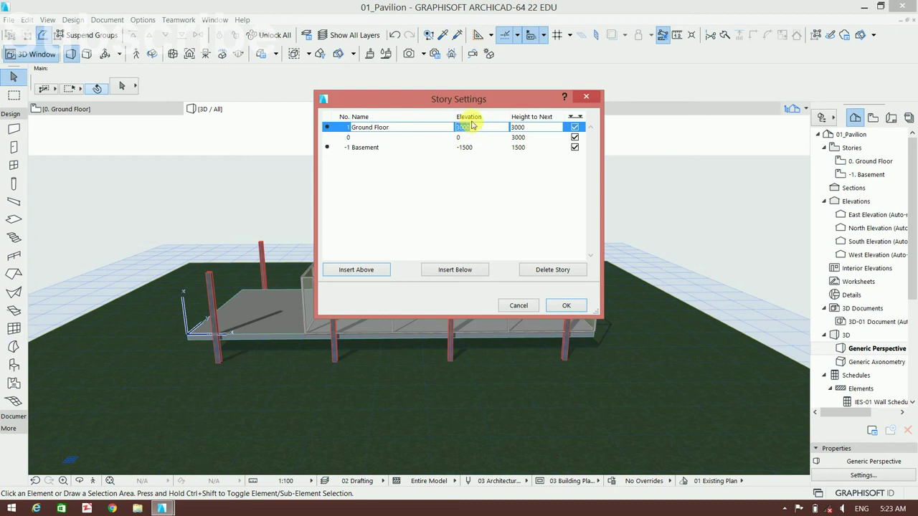
click(464, 138)
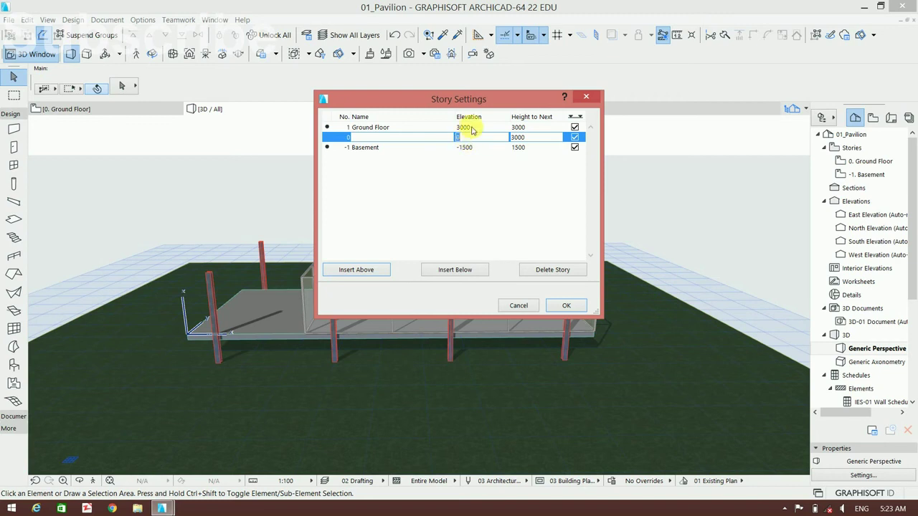
click(475, 127)
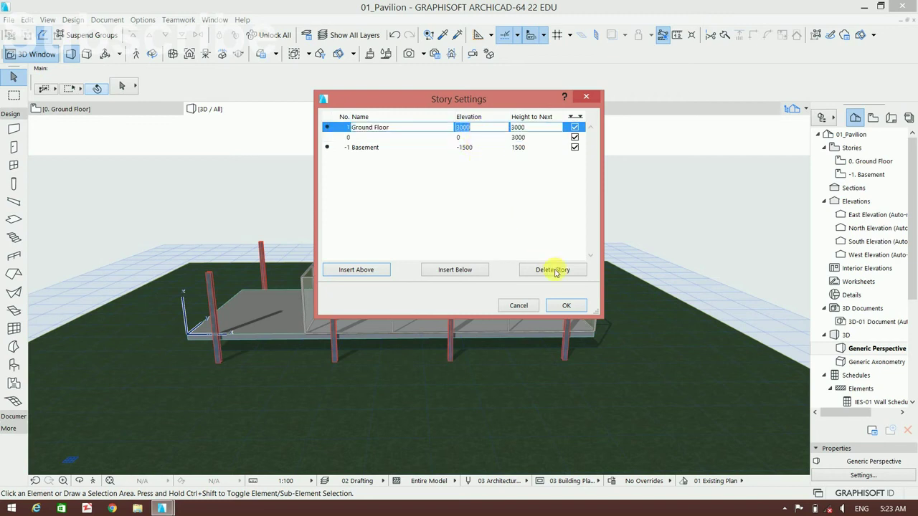
click(561, 305)
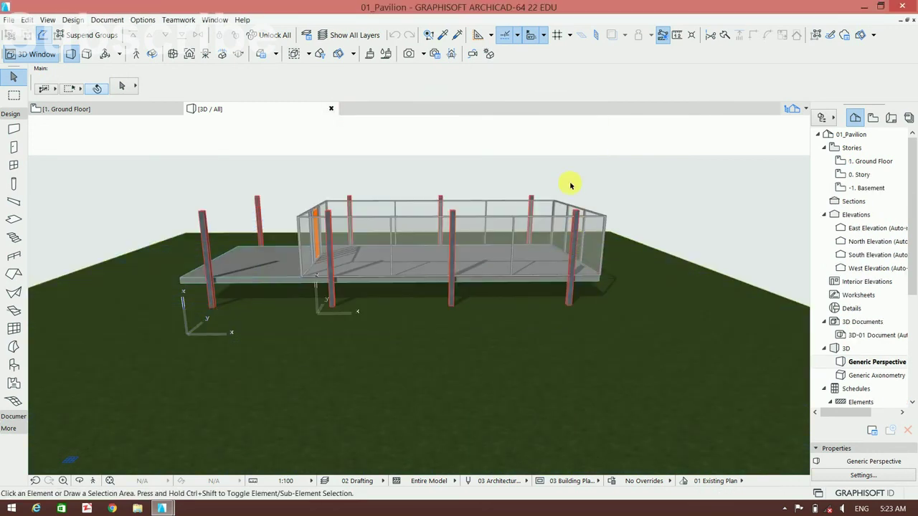
Orbit the 3D view to inspect the raised pavilion, then return to the 1. Ground Floor plan
shift+middle_drag(566, 236, 526, 316)
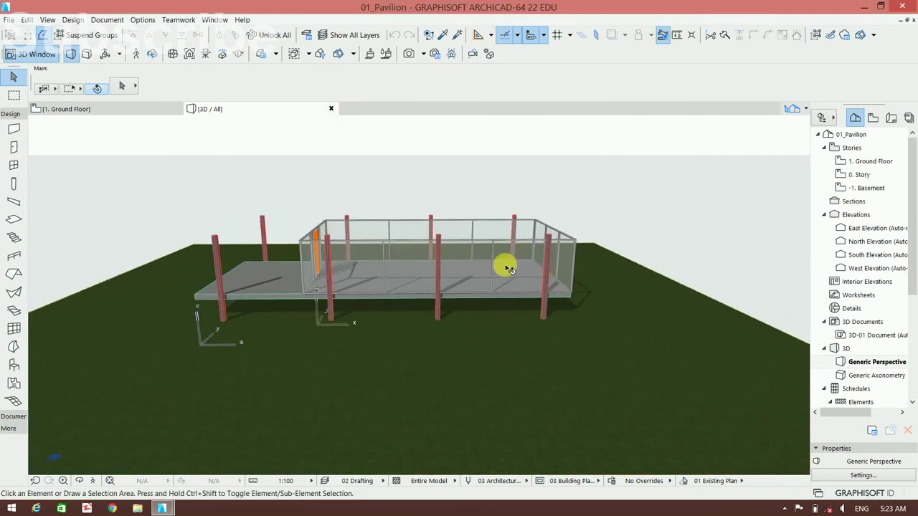
mouse_move(617, 260)
shift+middle_down()
mouse_move(486, 235)
mouse_move(553, 273)
mouse_move(542, 263)
shift+middle_up()
mouse_move(481, 258)
shift+middle_down()
mouse_move(576, 252)
mouse_move(406, 236)
mouse_move(488, 232)
shift+middle_up()
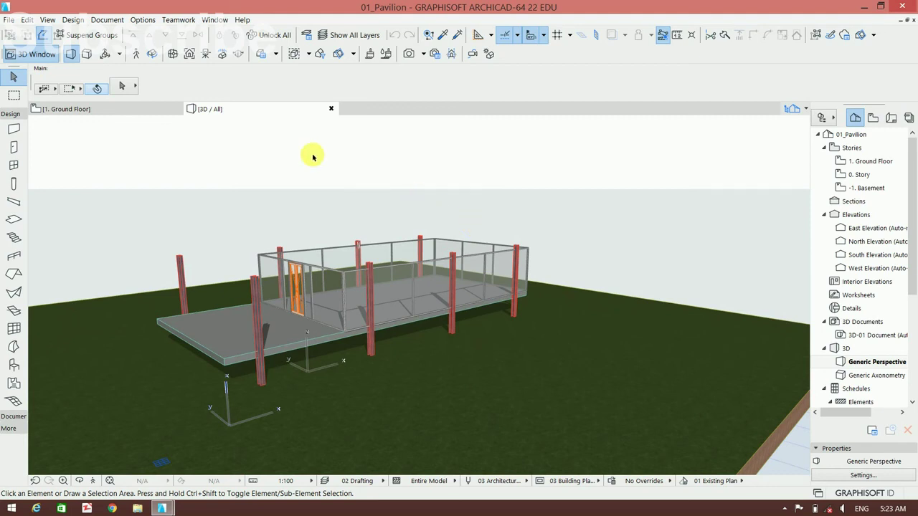
mouse_move(66, 109)
click(143, 109)
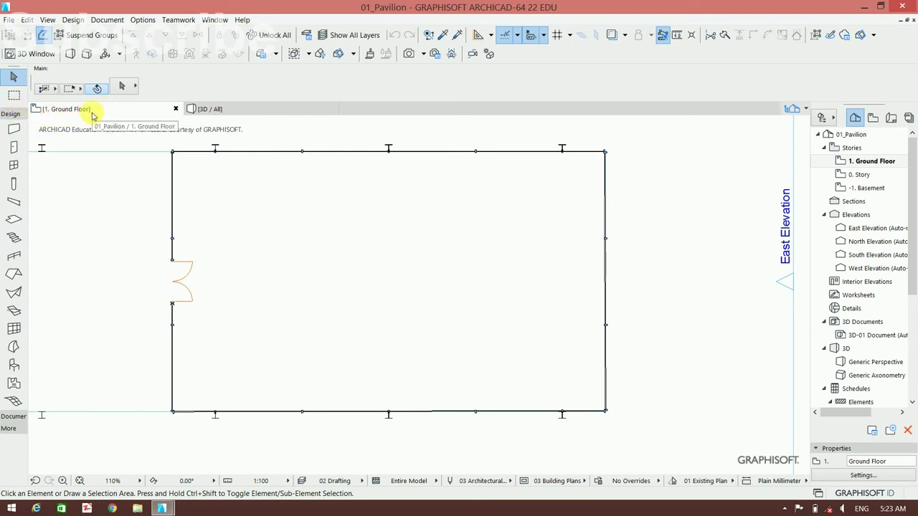
Switch the plan window to the 0. Story level and frame the empty plan
right_click(91, 115)
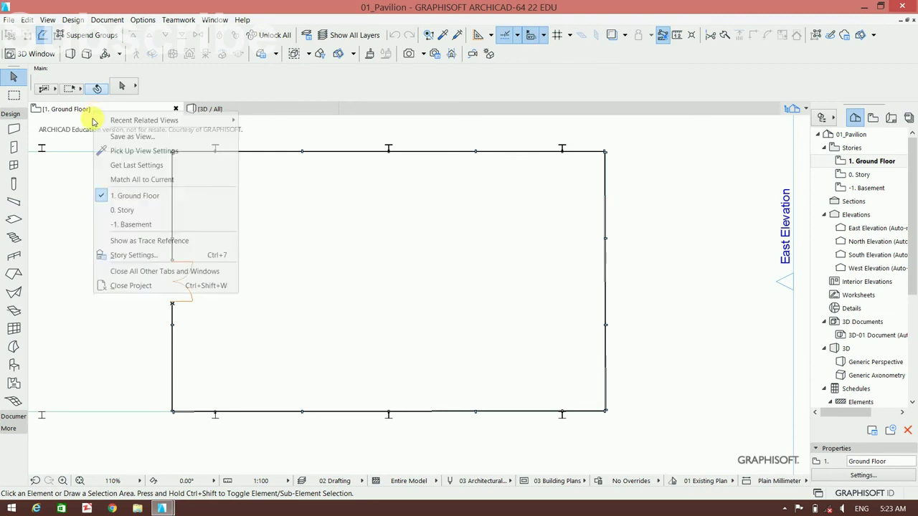
click(125, 217)
scroll(289, 268, down, 1)
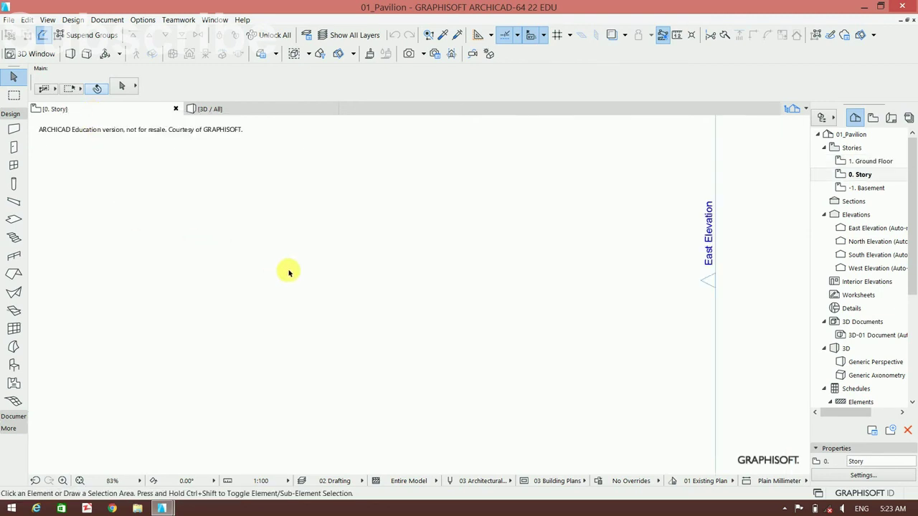
scroll(308, 262, down, 2)
middle_drag(330, 258, 463, 258)
scroll(411, 304, up, 2)
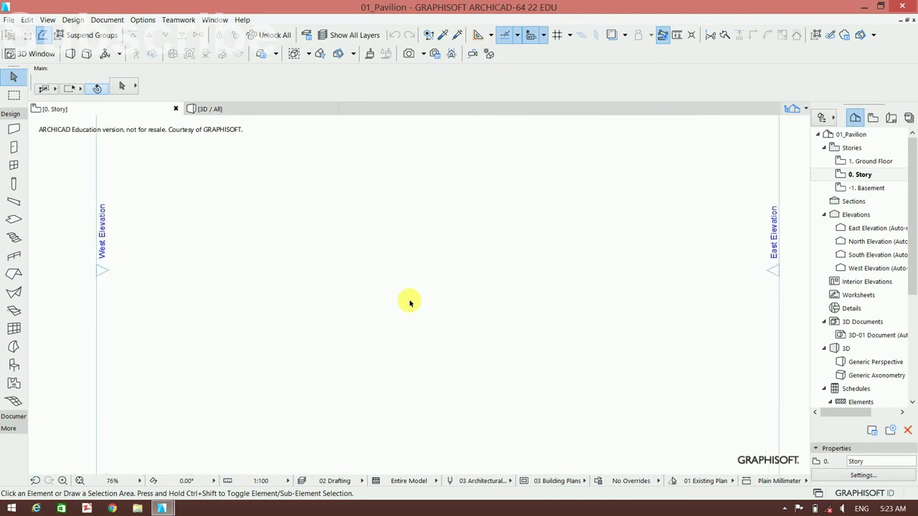
Zoom and pan the empty 0. Story plan, then bring up the -1. Basement story's Navigator options
scroll(411, 306, down, 1)
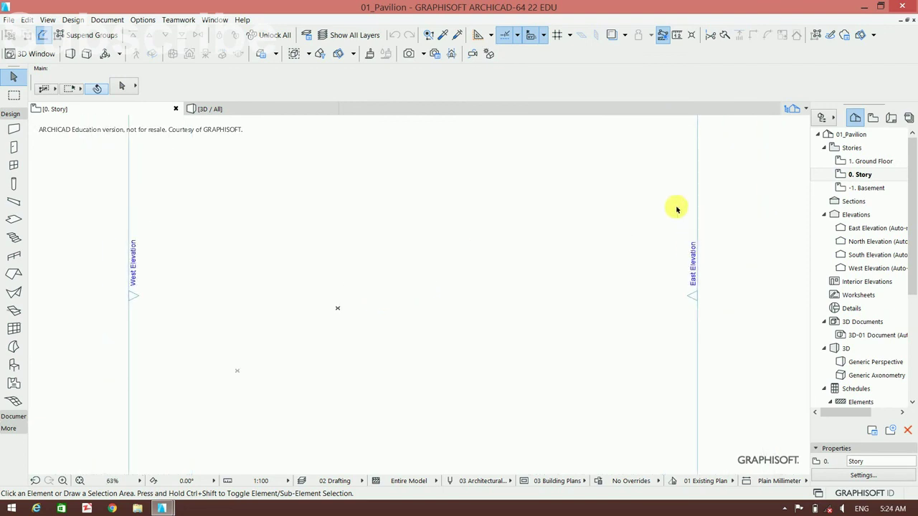
scroll(401, 258, down, 2)
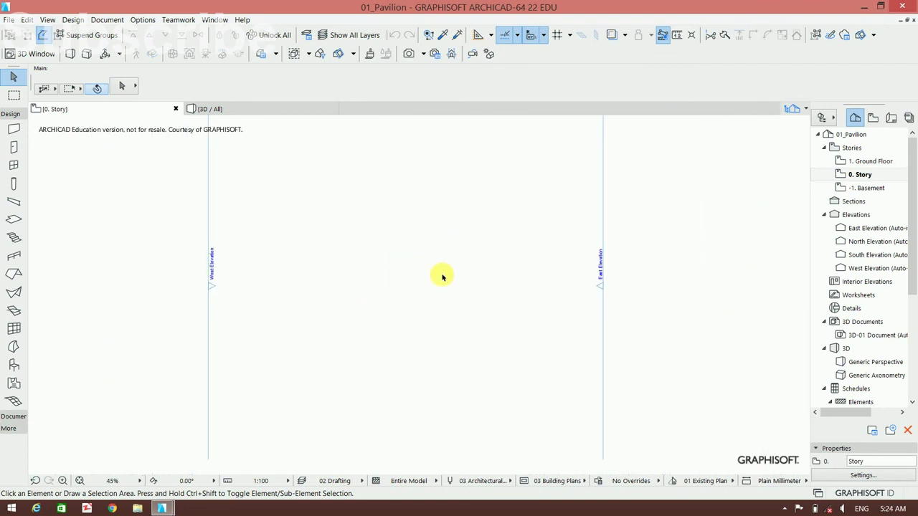
scroll(441, 277, up, 1)
middle_drag(459, 266, 434, 266)
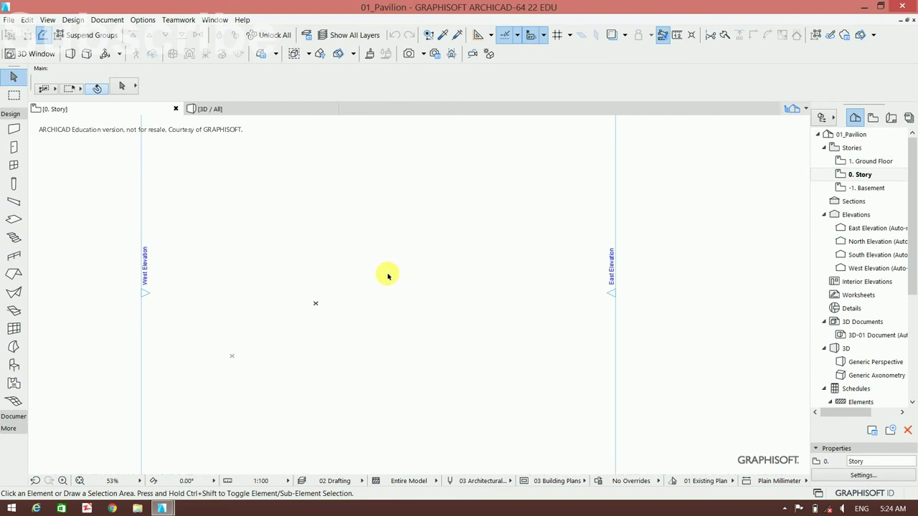
scroll(387, 271, down, 1)
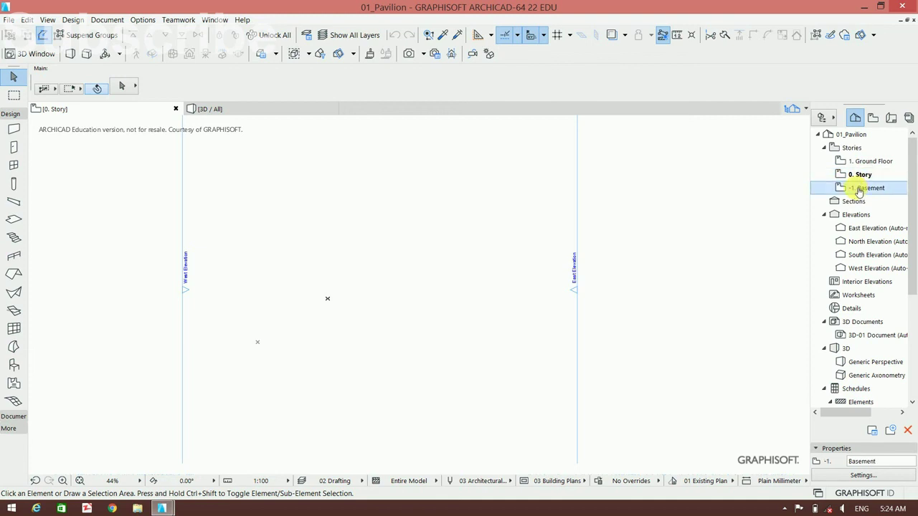
right_click(857, 192)
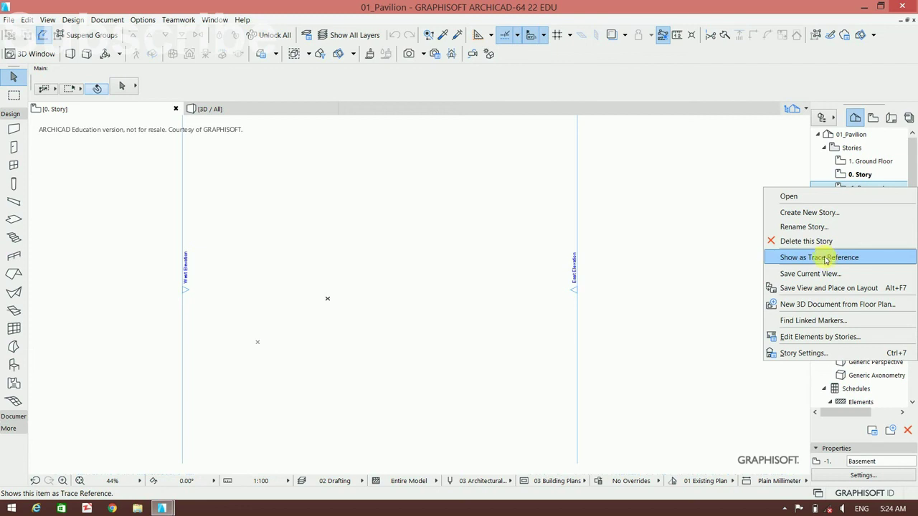
Try the Basement as trace reference, then set 1. Ground Floor as the trace reference
click(823, 258)
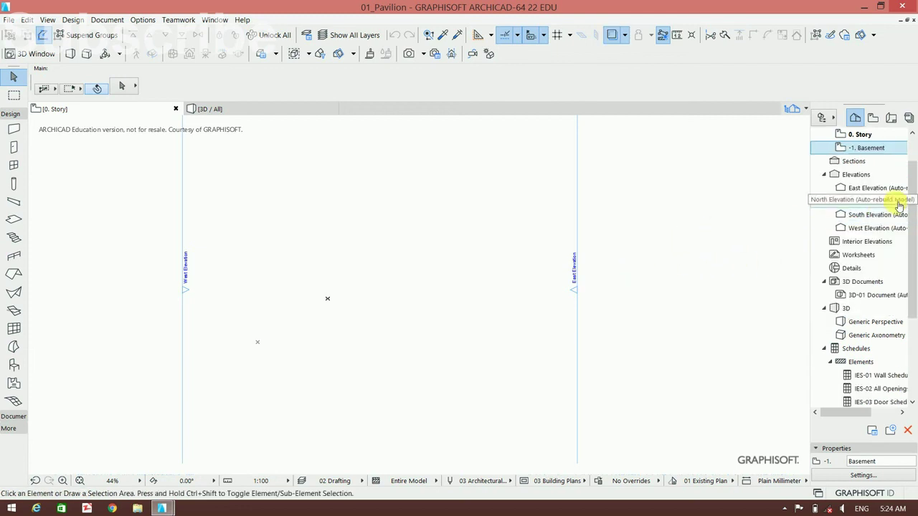
scroll(896, 203, up, 1)
click(878, 165)
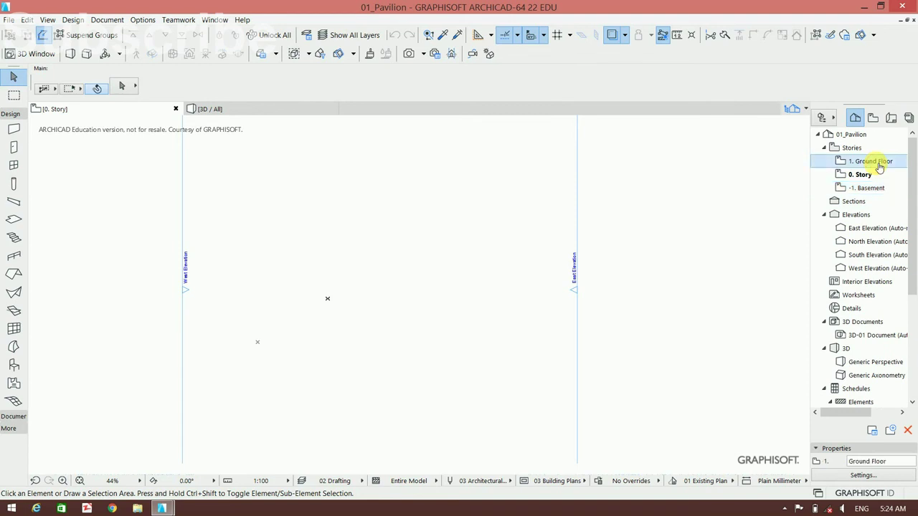
right_click(878, 165)
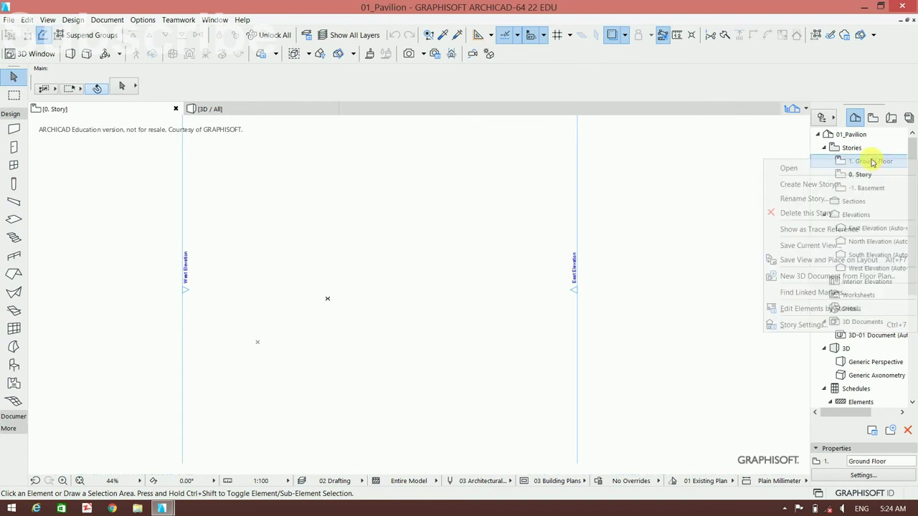
click(835, 230)
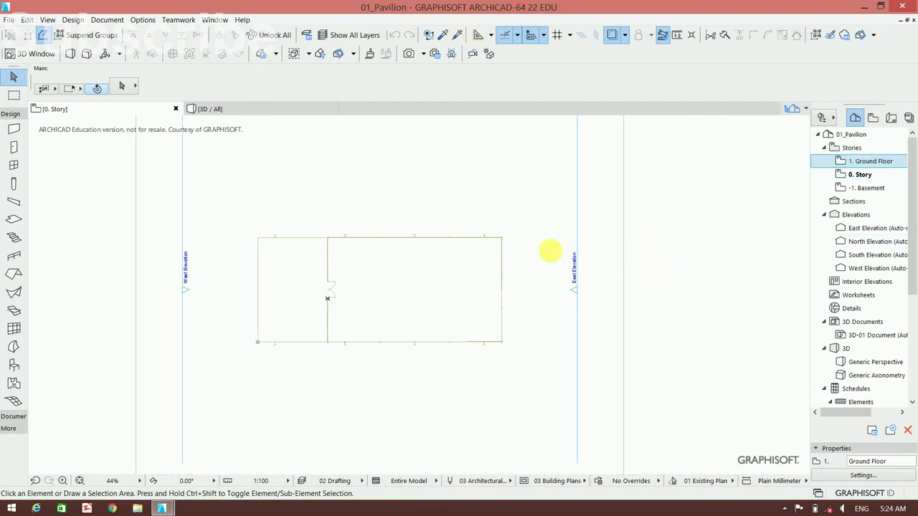
right_click(870, 160)
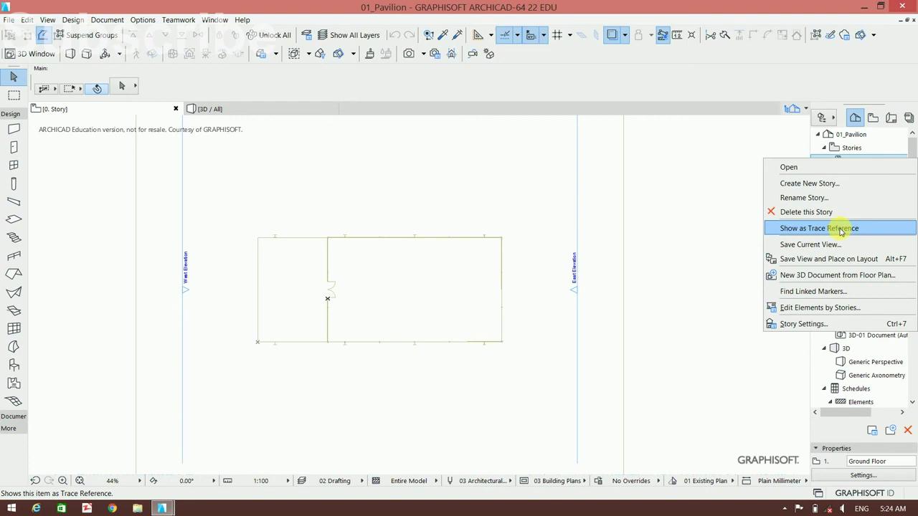
click(840, 230)
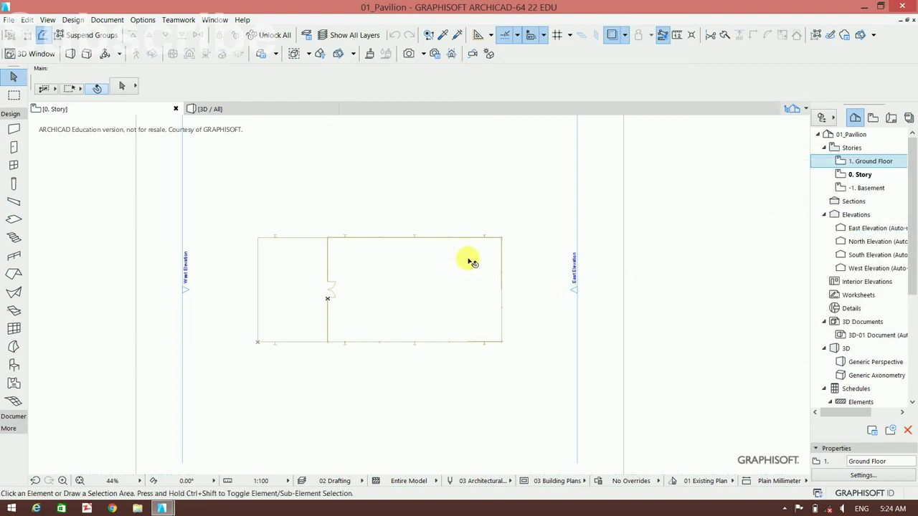
Zoom and pan the plan to frame the pavilion outline, cancelling a stray selection area
scroll(502, 269, up, 2)
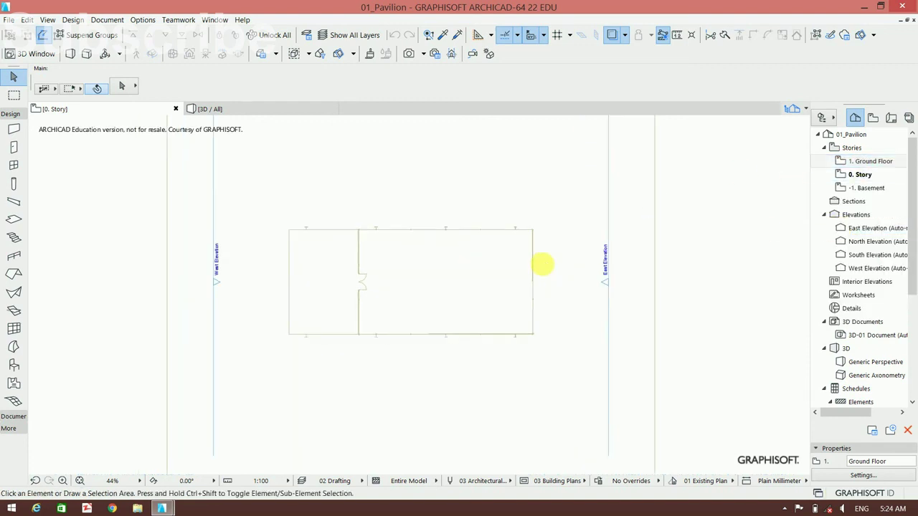
scroll(346, 176, up, 4)
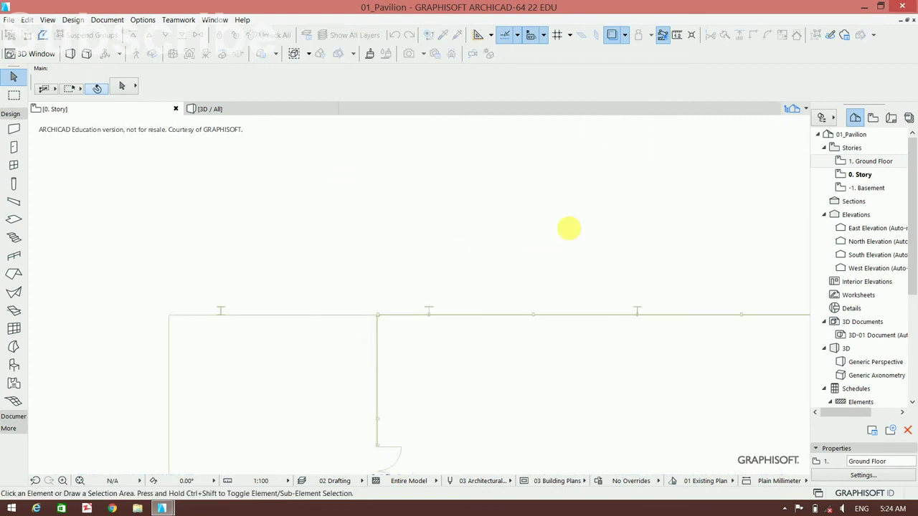
click(453, 273)
middle_drag(366, 309, 371, 215)
drag(284, 322, 97, 139)
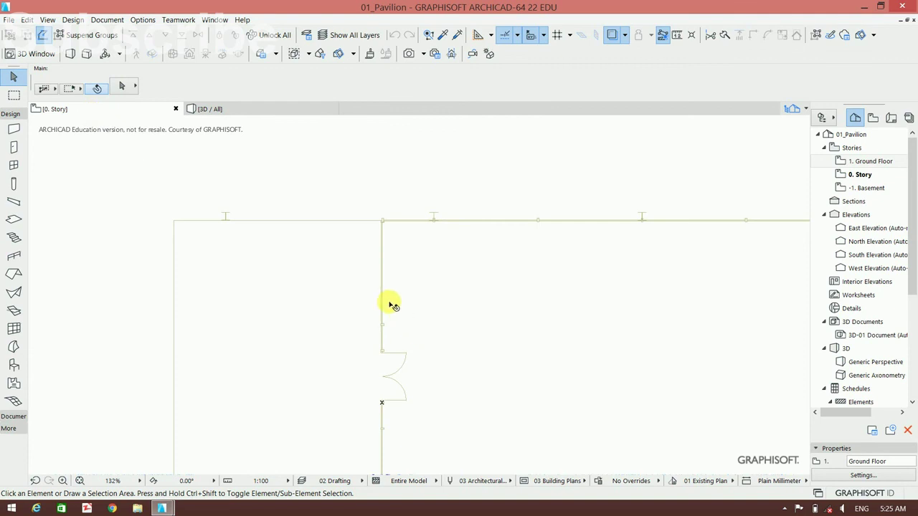
scroll(421, 331, down, 2)
scroll(435, 304, down, 2)
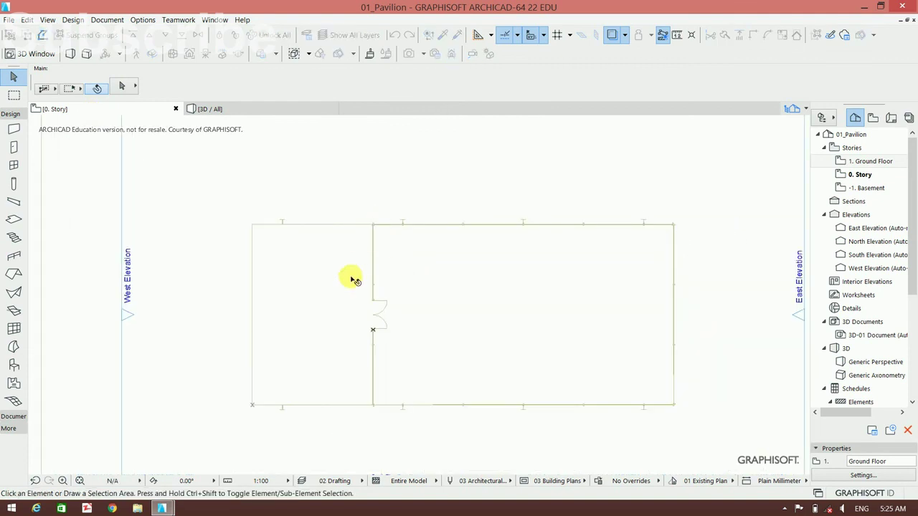
drag(376, 300, 352, 362)
click(313, 372)
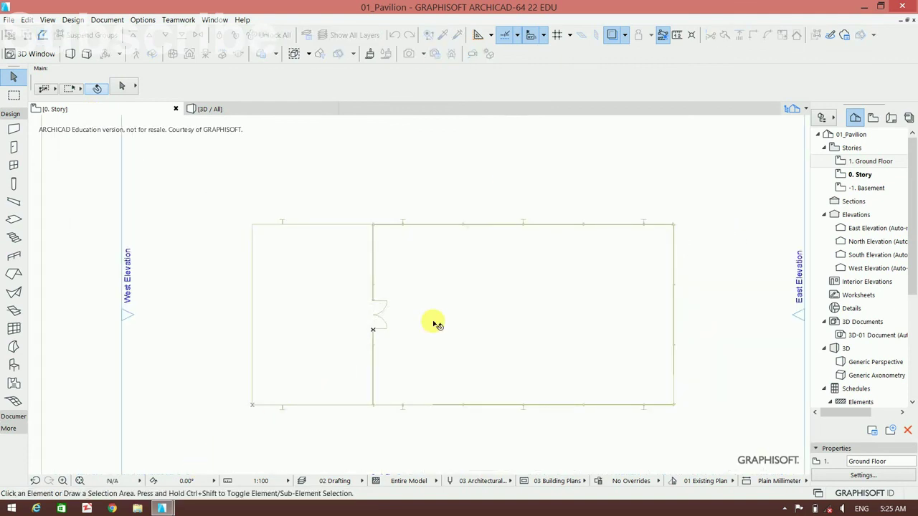
click(272, 425)
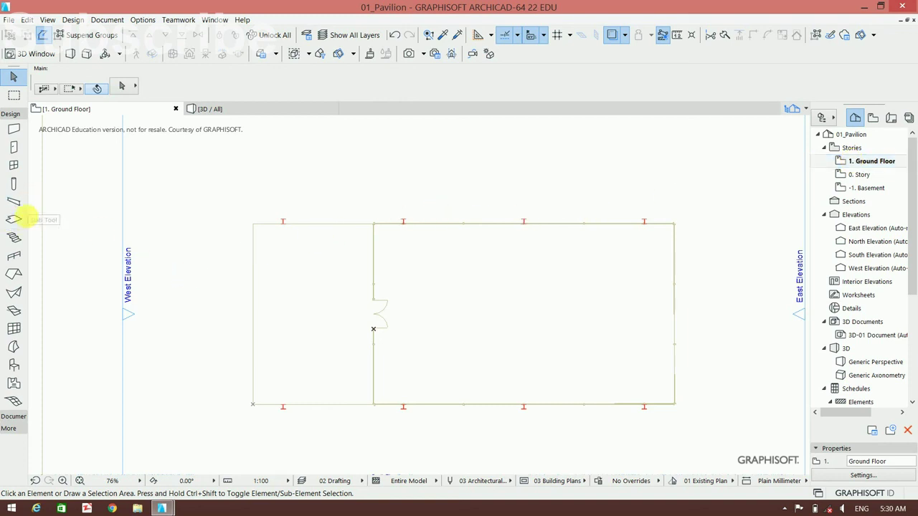
Activate the Slab tool with the Flat Roof favourite preset, cancelling a stray slab corner
click(14, 219)
right_click(20, 220)
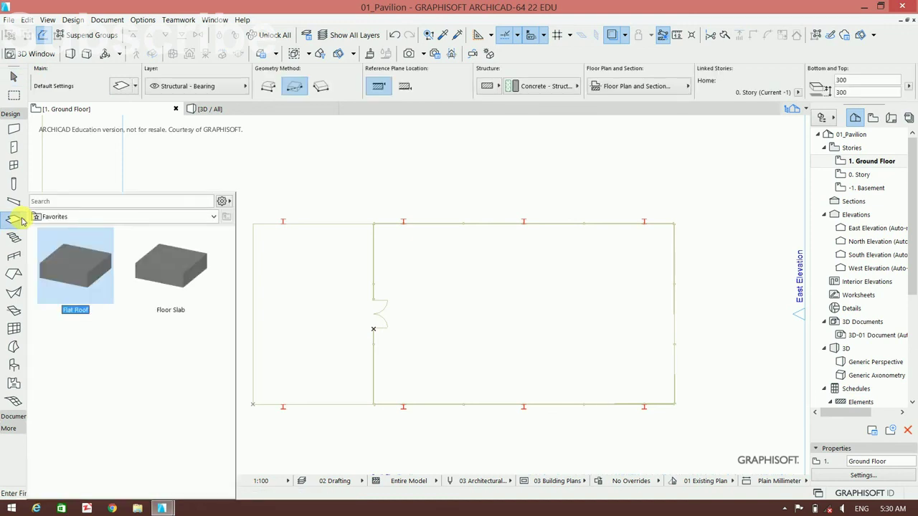
double_click(72, 273)
click(70, 270)
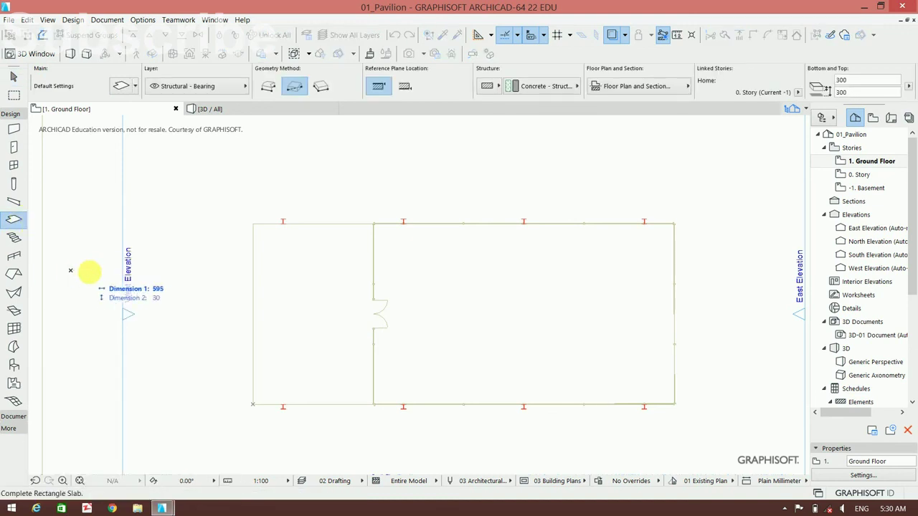
right_click(84, 271)
click(104, 372)
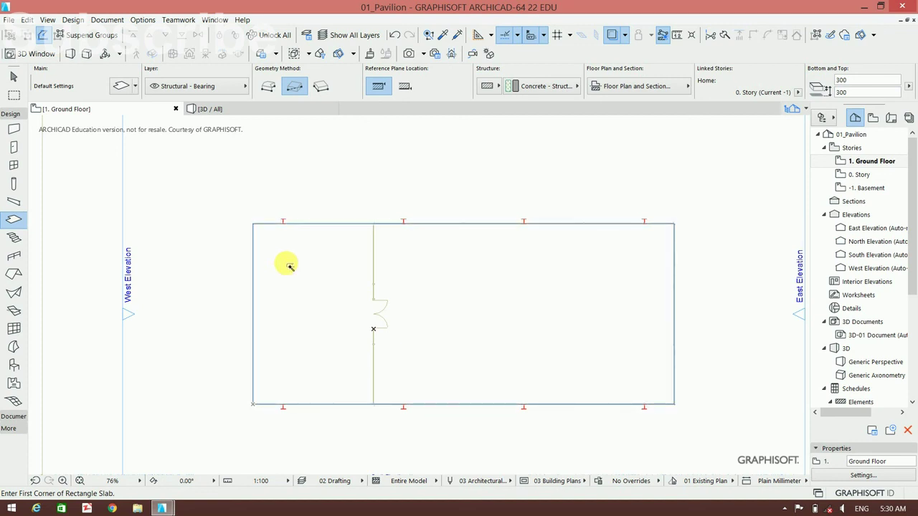
Draw the roof slab over the pavilion outline, keep it, and view it in 3D
click(289, 267)
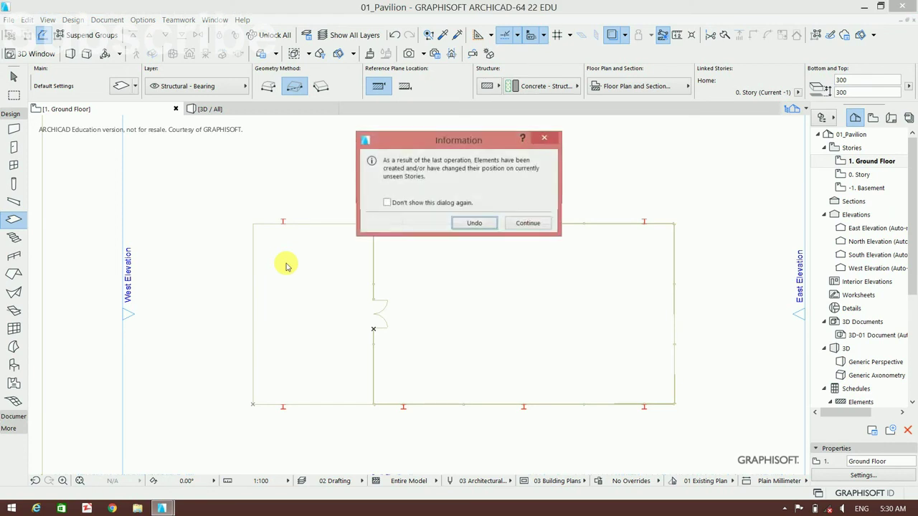
click(517, 224)
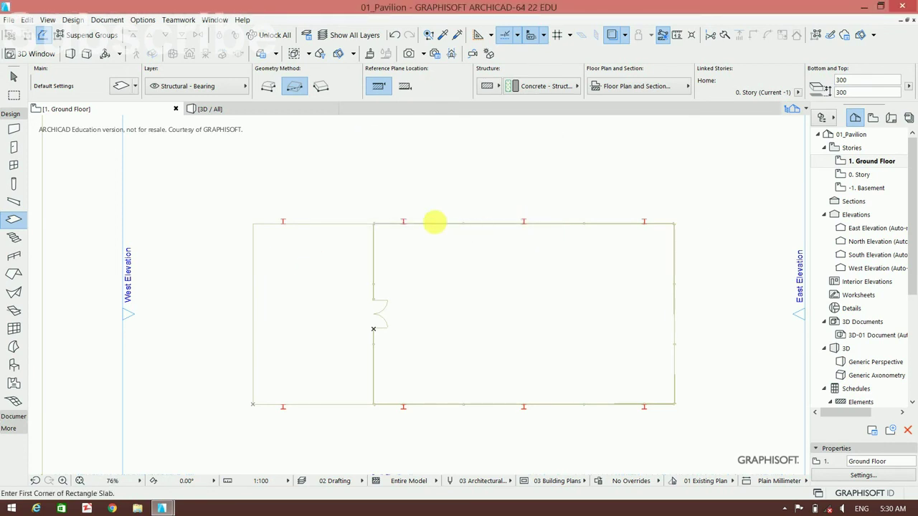
click(260, 116)
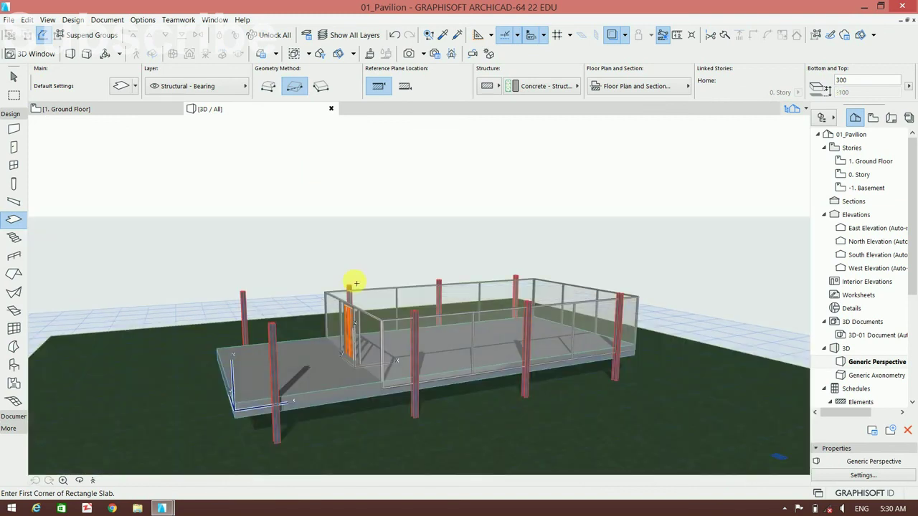
Select the new slab and change its Home Story to 1. Ground Floor
shift+middle_drag(381, 361, 380, 369)
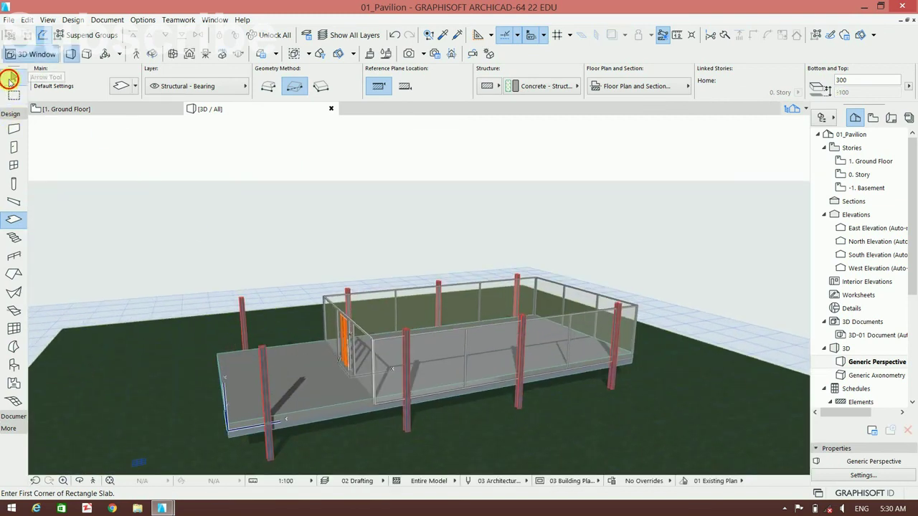
click(14, 77)
click(305, 378)
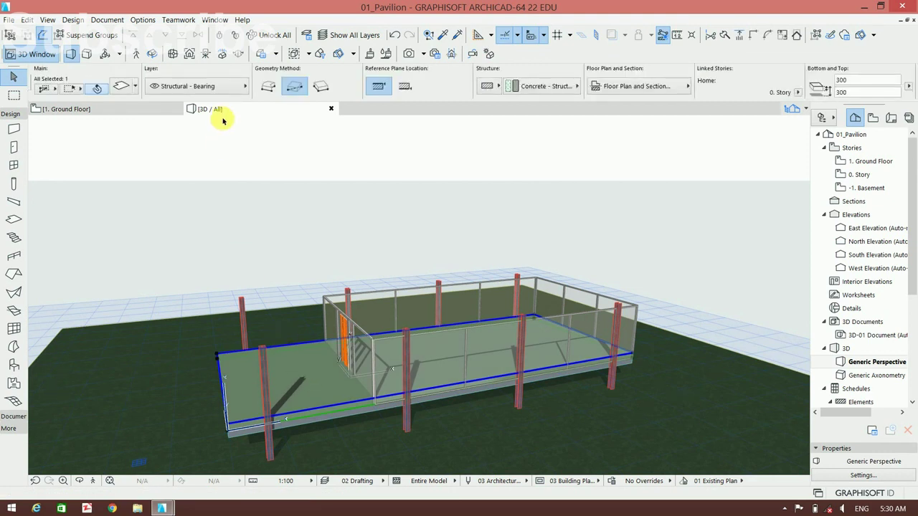
scroll(253, 89, down, 3)
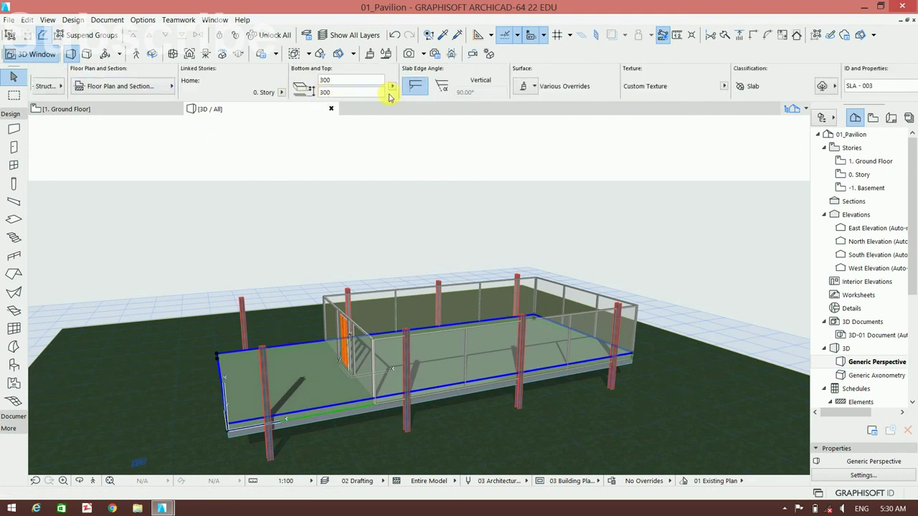
scroll(387, 95, up, 3)
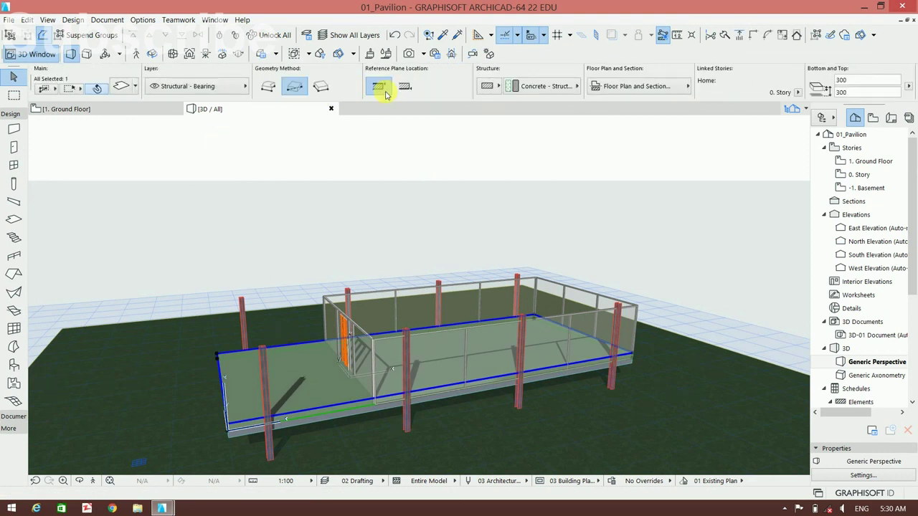
click(124, 86)
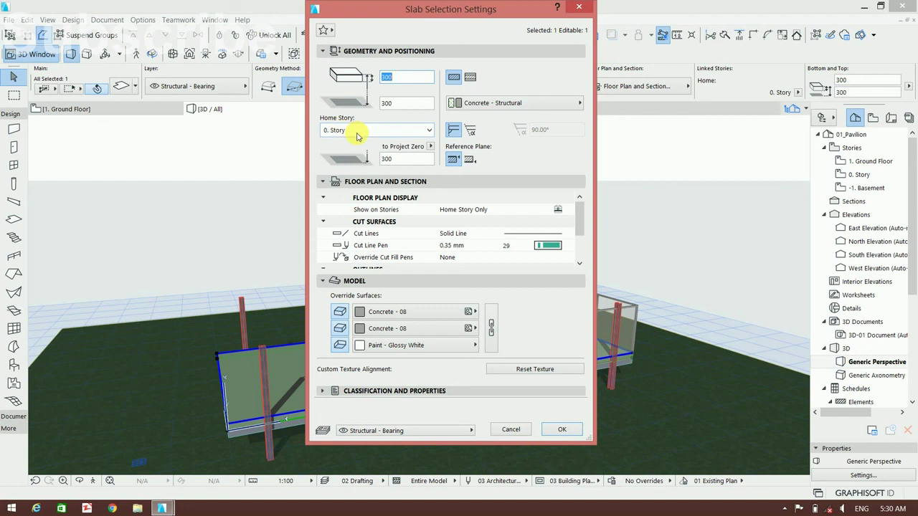
click(356, 132)
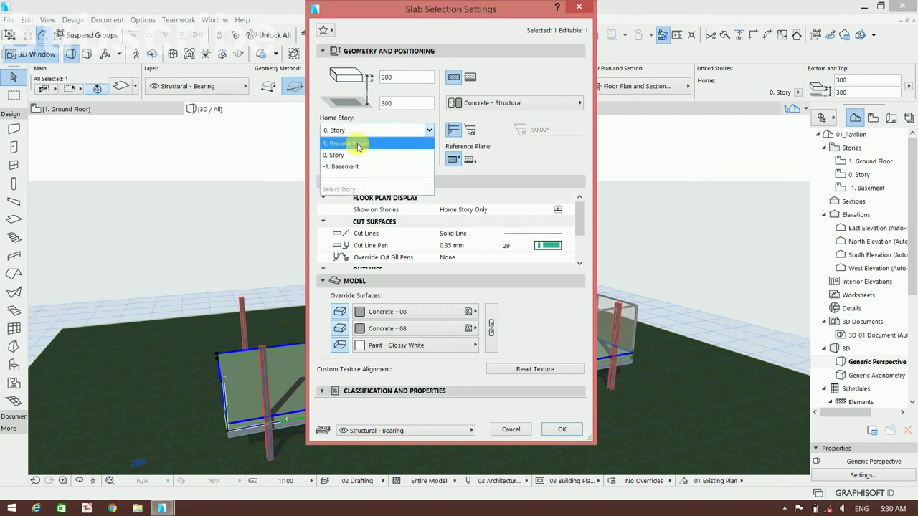
click(357, 145)
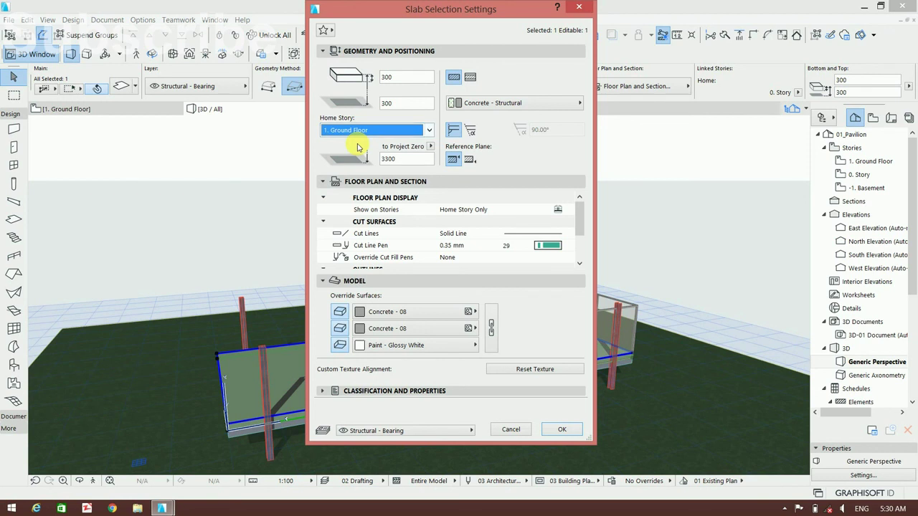
click(557, 430)
Deselect and orbit the 3D view to check the roof slab resting on the columns
click(220, 230)
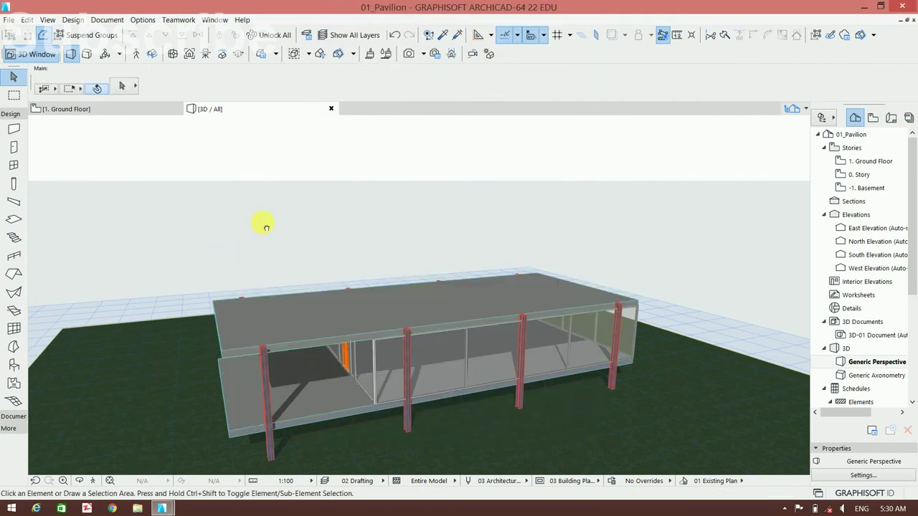
mouse_move(266, 228)
mouse_down()
mouse_move(244, 214)
mouse_move(564, 231)
mouse_move(399, 258)
mouse_move(314, 345)
mouse_up()
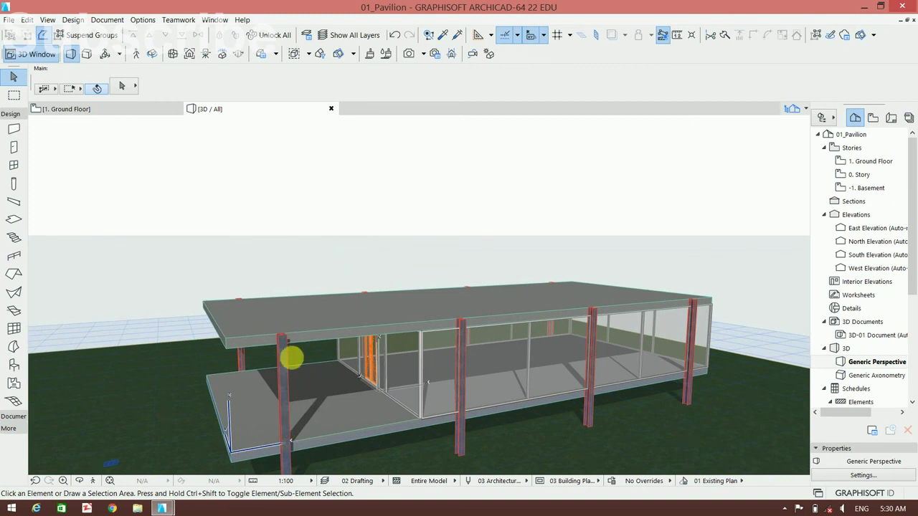
mouse_move(352, 311)
mouse_down()
mouse_move(326, 275)
mouse_move(390, 250)
mouse_move(498, 250)
mouse_move(604, 311)
mouse_move(308, 267)
mouse_move(423, 273)
mouse_move(567, 256)
mouse_move(514, 256)
mouse_move(465, 230)
mouse_move(443, 227)
mouse_move(430, 246)
mouse_move(383, 258)
mouse_move(327, 242)
mouse_move(271, 254)
mouse_move(208, 214)
mouse_up()
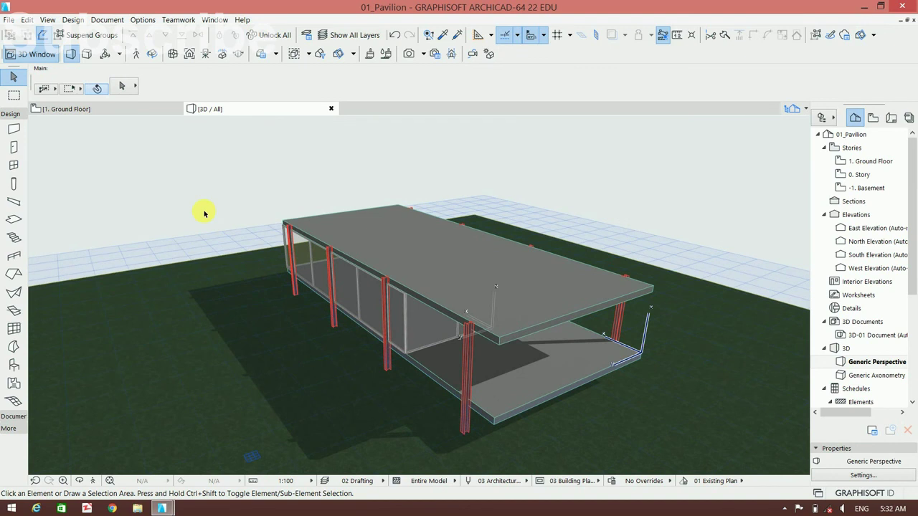
On the 1. Ground Floor plan, select the roof slab to check its elevation, then deselect it
click(122, 107)
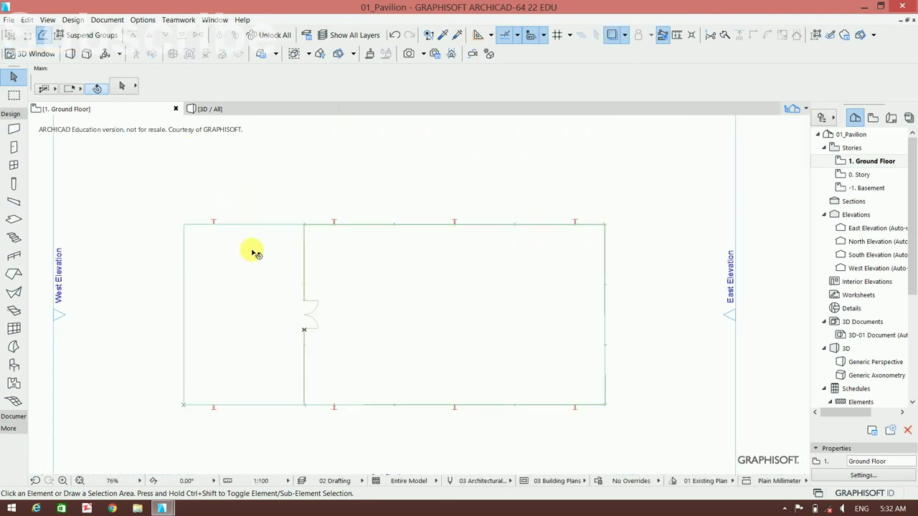
click(253, 251)
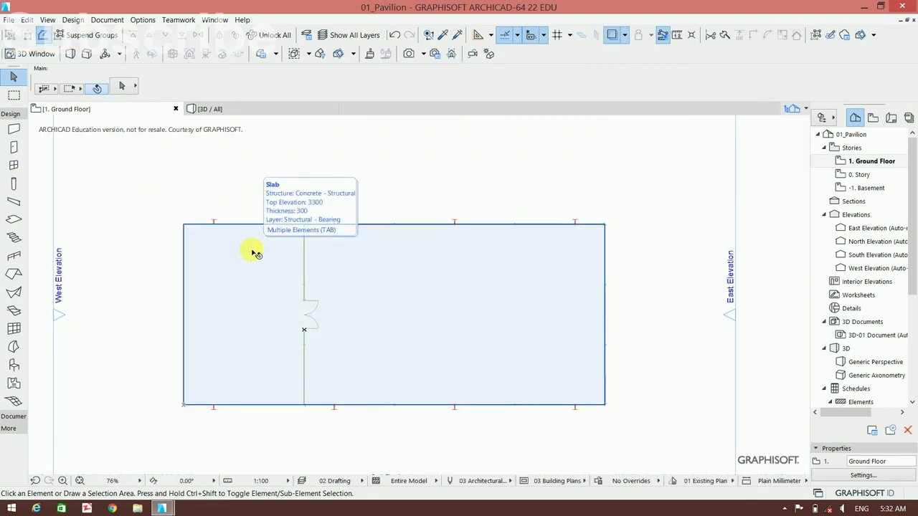
click(152, 247)
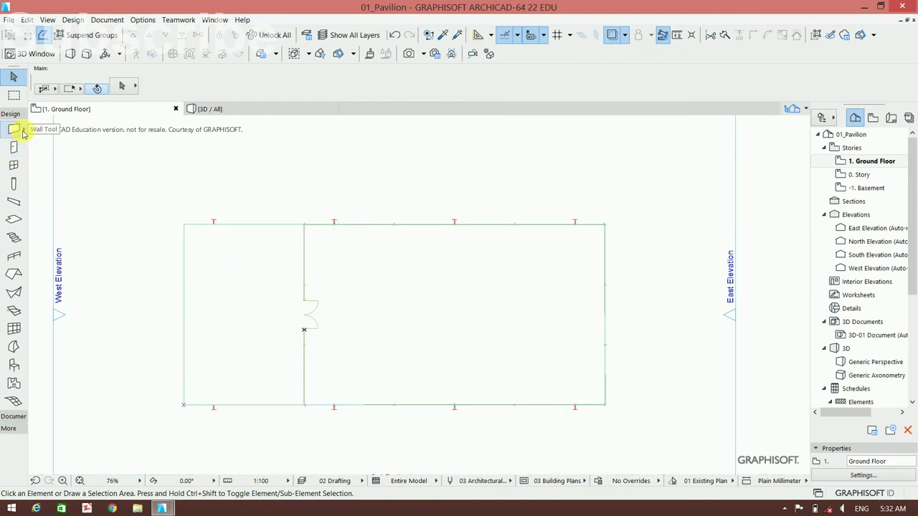
Draw a Parapet Wall favorite polywall around the pavilion perimeter, keep it on the unseen story, then view it in 3D
click(22, 132)
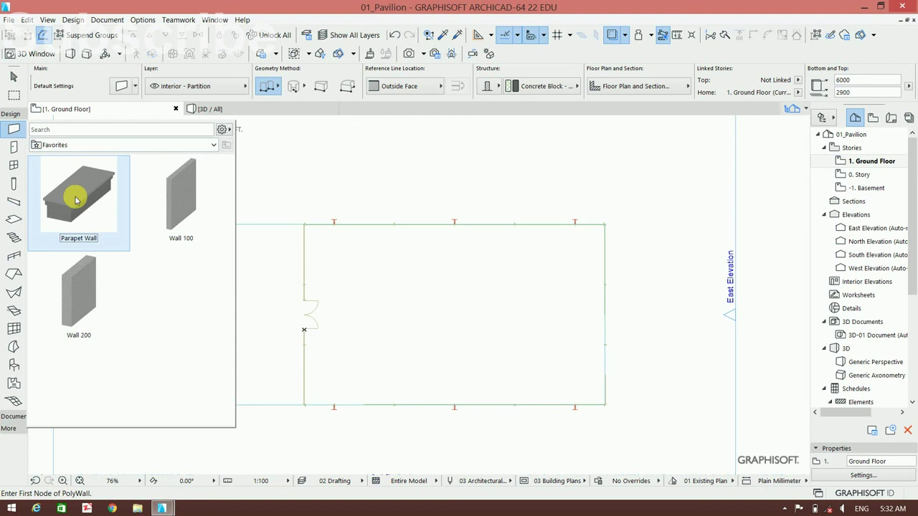
click(76, 199)
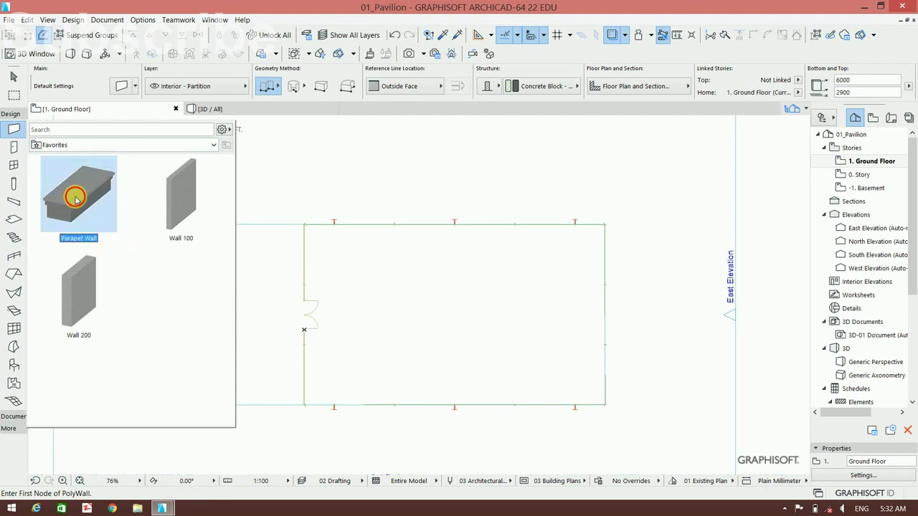
double_click(77, 200)
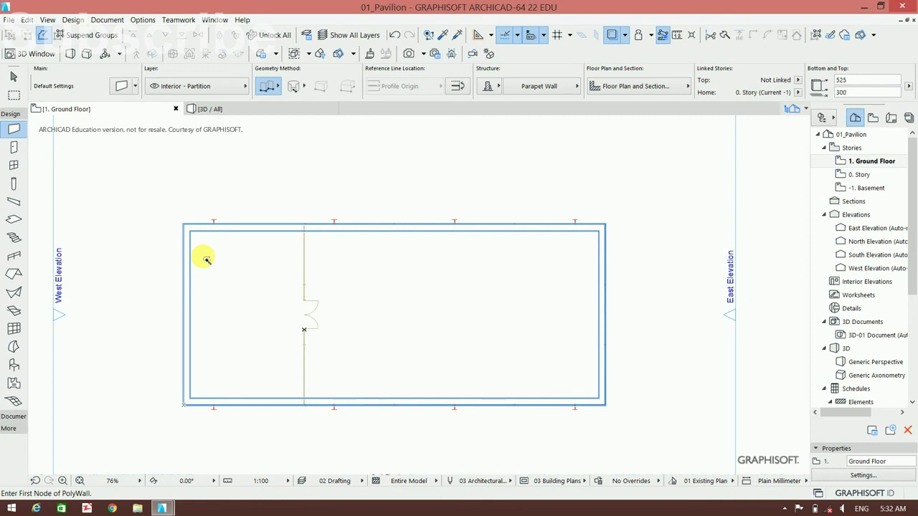
click(206, 259)
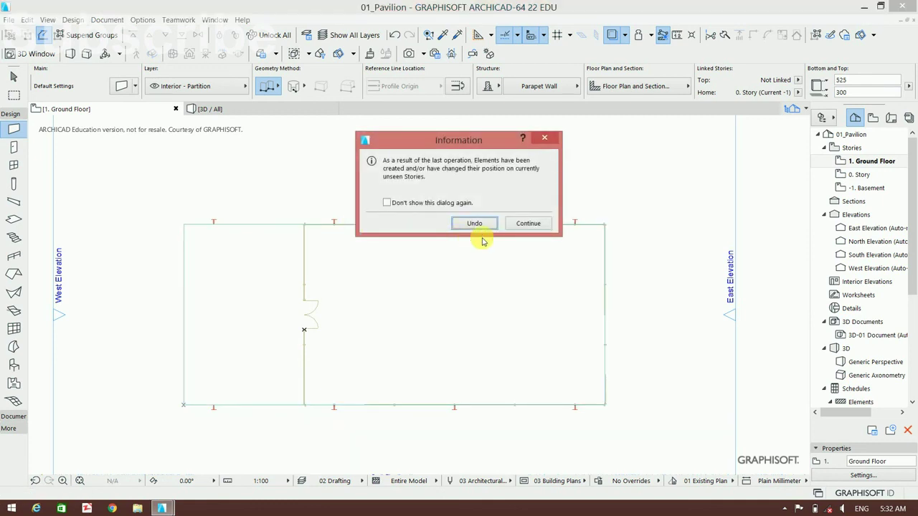
click(528, 223)
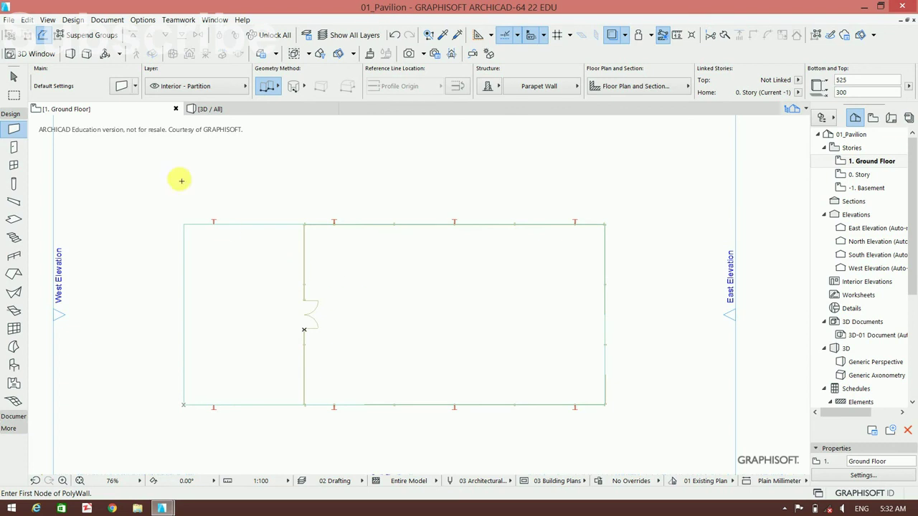
click(224, 109)
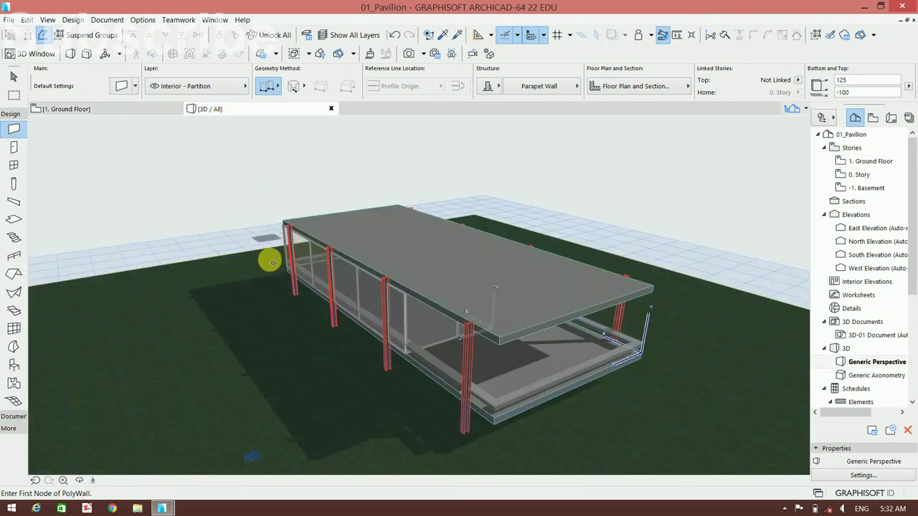
Orbit the 3D view down to the terrace and select the four parapet walls around the lower slab
mouse_move(379, 296)
shift+middle_down()
mouse_move(301, 264)
mouse_move(401, 262)
shift+middle_up()
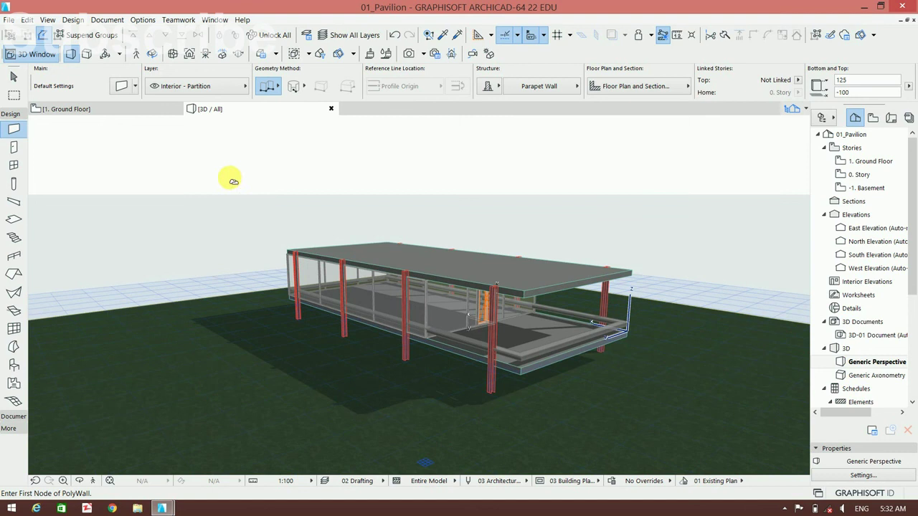
scroll(543, 359, up, 2)
scroll(545, 362, up, 2)
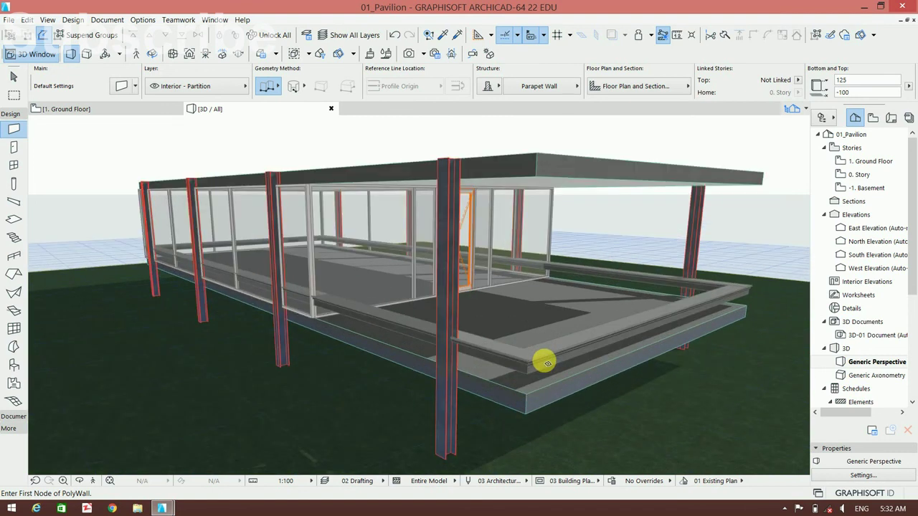
scroll(546, 363, up, 2)
mouse_move(519, 370)
shift+middle_down()
mouse_move(475, 395)
mouse_move(459, 350)
mouse_move(426, 352)
mouse_move(412, 375)
mouse_move(445, 387)
mouse_move(413, 381)
shift+middle_up()
scroll(358, 337, down, 2)
scroll(215, 237, down, 2)
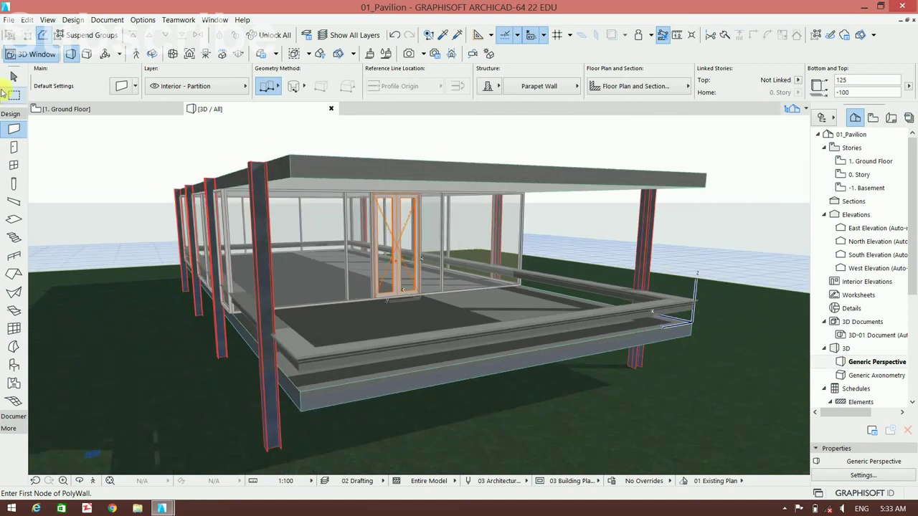
click(13, 76)
click(330, 355)
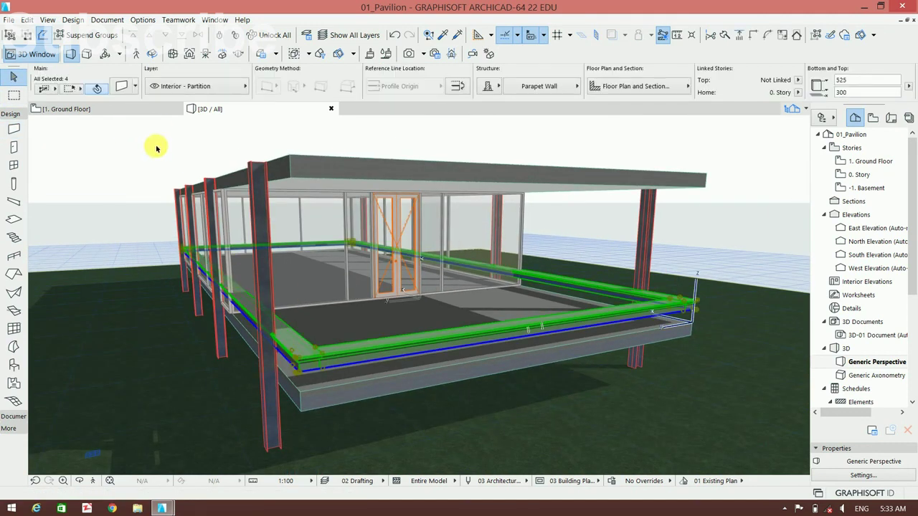
Set the selected parapet walls' Home Story to 1. Ground Floor, then deselect them
click(120, 88)
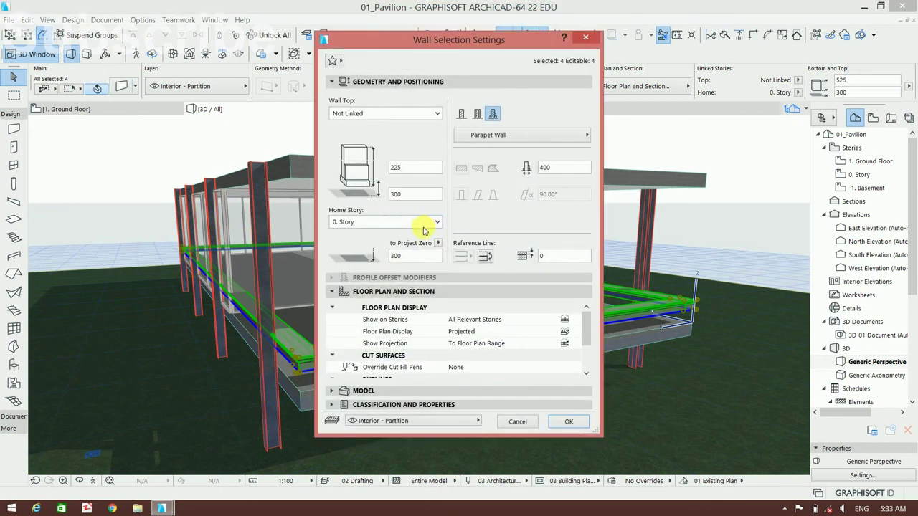
click(425, 222)
click(410, 232)
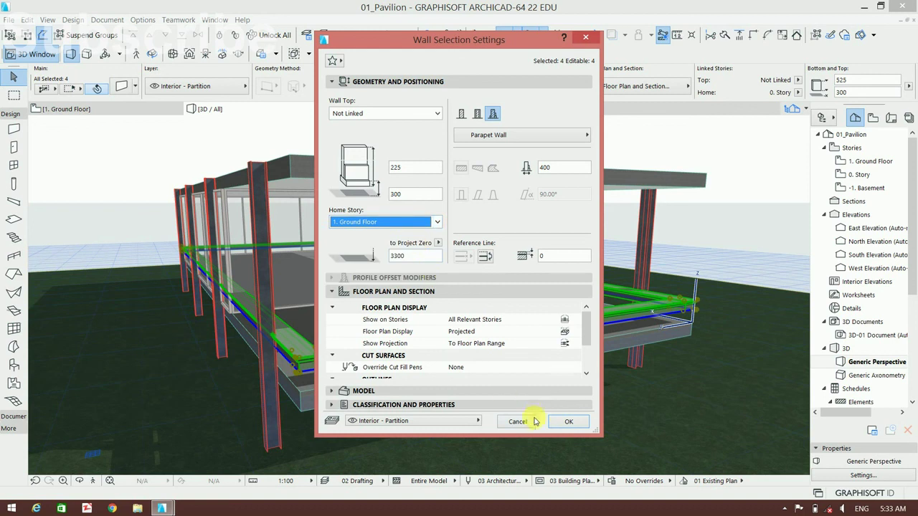
click(558, 422)
click(174, 165)
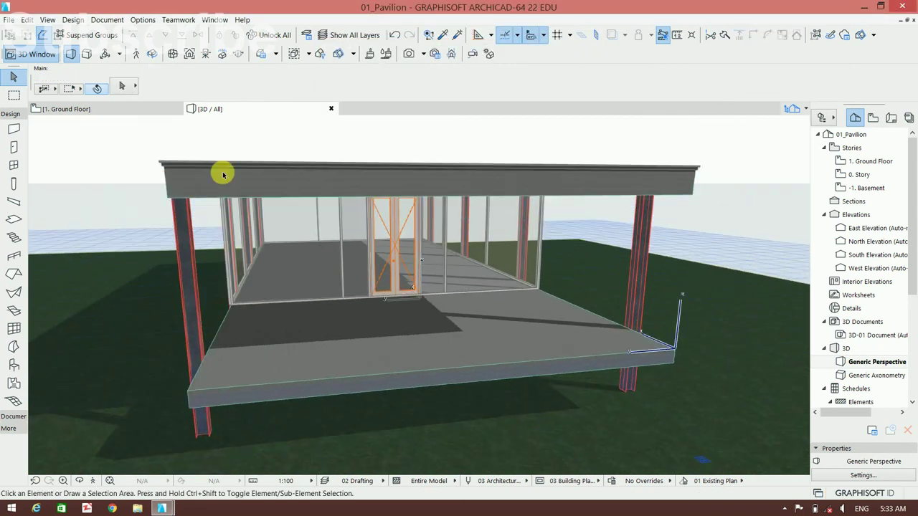
Orbit and zoom the 3D view to check the parapet rimming the flat roof
shift+middle_drag(265, 171, 219, 195)
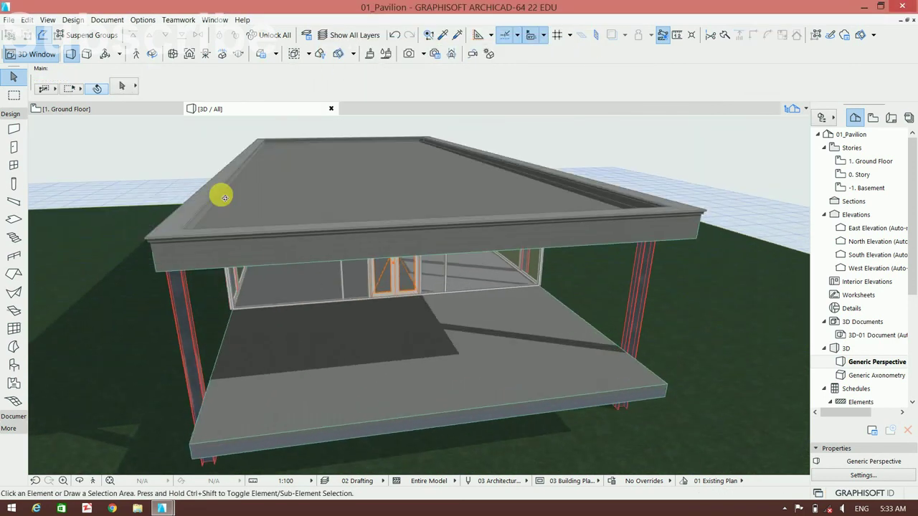
mouse_move(330, 266)
shift+middle_down()
mouse_move(348, 284)
mouse_move(514, 299)
mouse_move(408, 262)
mouse_move(353, 266)
shift+middle_up()
scroll(445, 172, up, 3)
scroll(442, 207, up, 2)
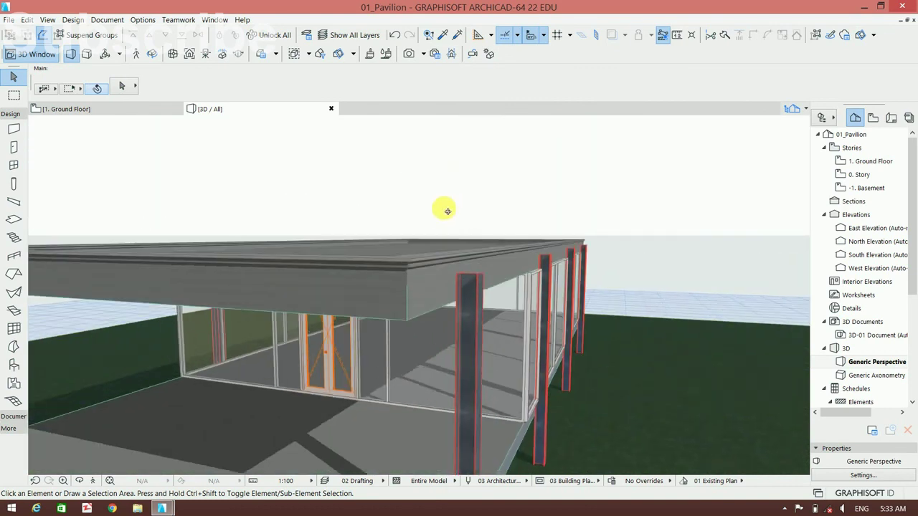
scroll(456, 216, up, 2)
scroll(495, 214, down, 3)
shift+middle_drag(557, 195, 619, 209)
shift+middle_drag(529, 263, 517, 228)
scroll(450, 143, up, 2)
scroll(452, 147, up, 1)
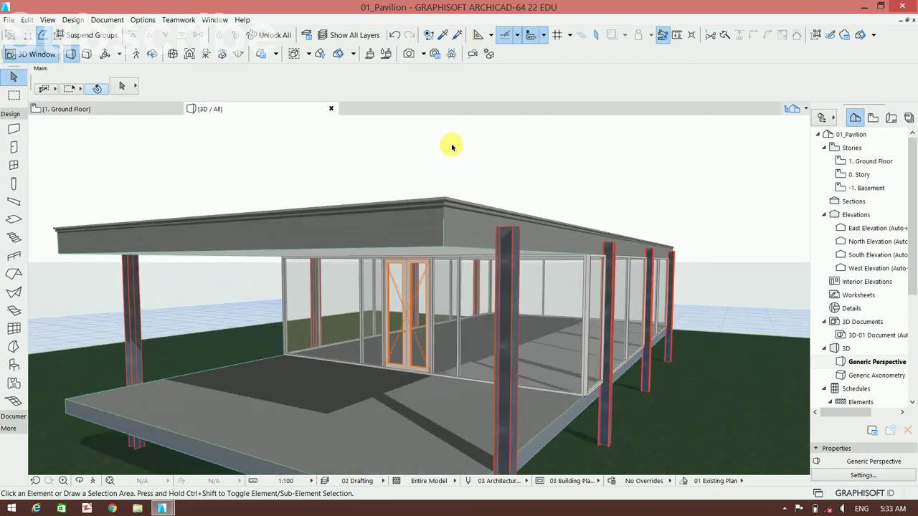